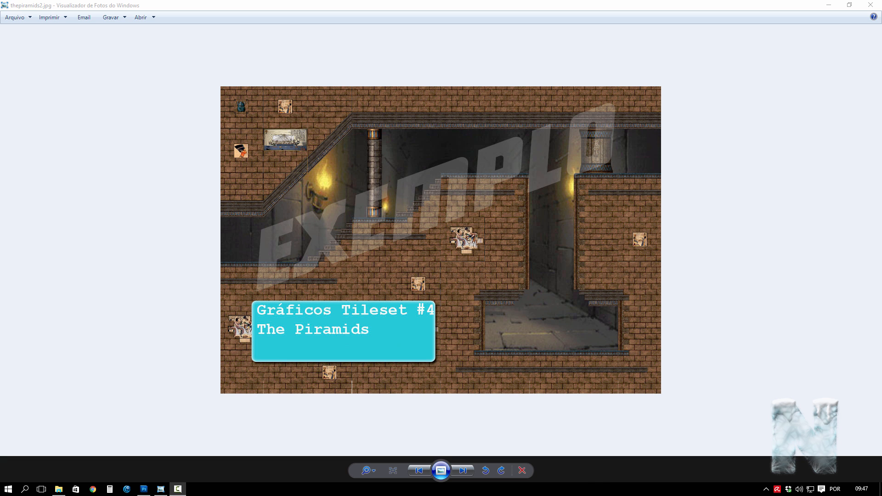
Step: View the next example tileset image and close the photo viewer
{"action": "key", "text": "Right"}
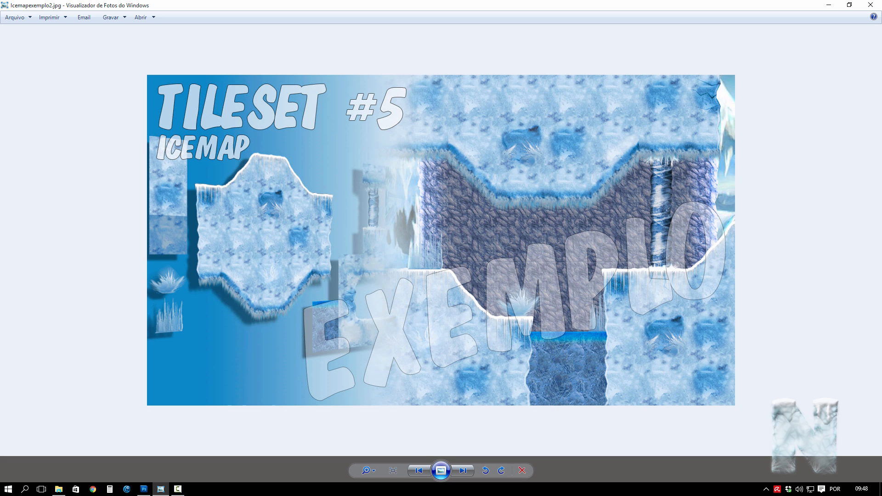
{"action": "key", "text": "alt+F4"}
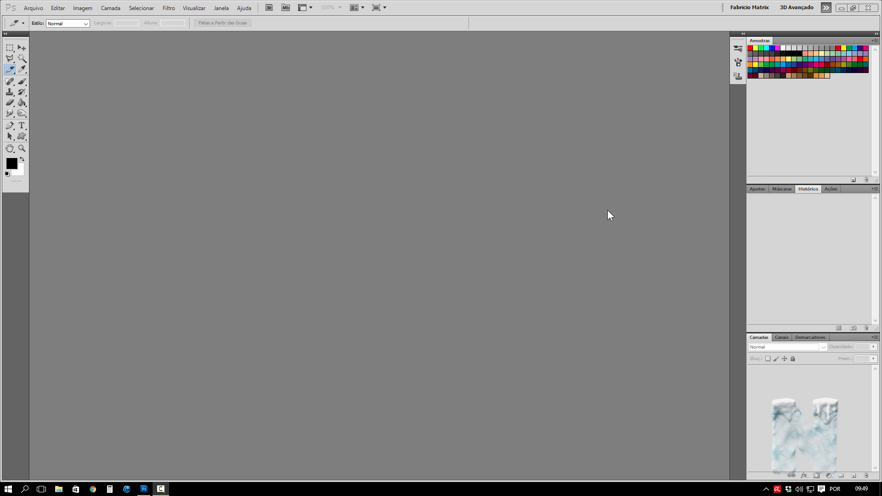
Step: Create a new 32 by 32 pixel RGB document at 72 pixels per inch with a transparent background
{"action": "left_click", "coordinate": [34, 10]}
{"action": "left_click", "coordinate": [37, 17]}
{"action": "left_click", "coordinate": [398, 183]}
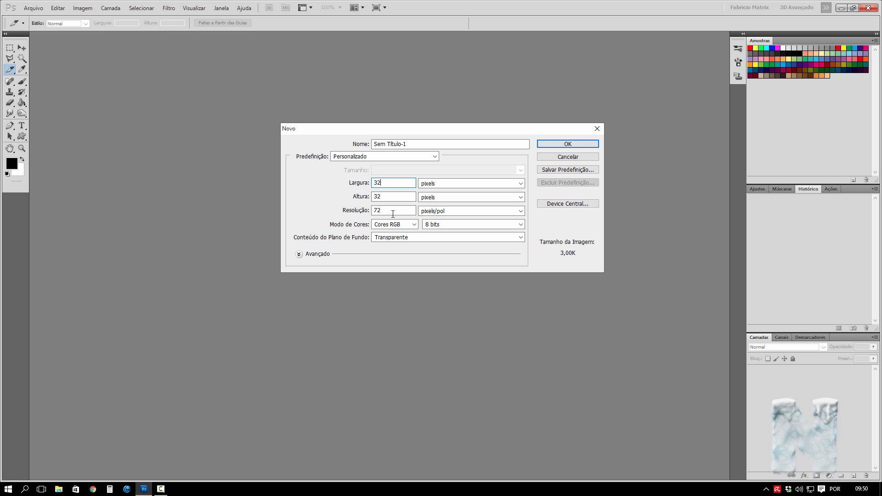
{"action": "left_click", "coordinate": [576, 144]}
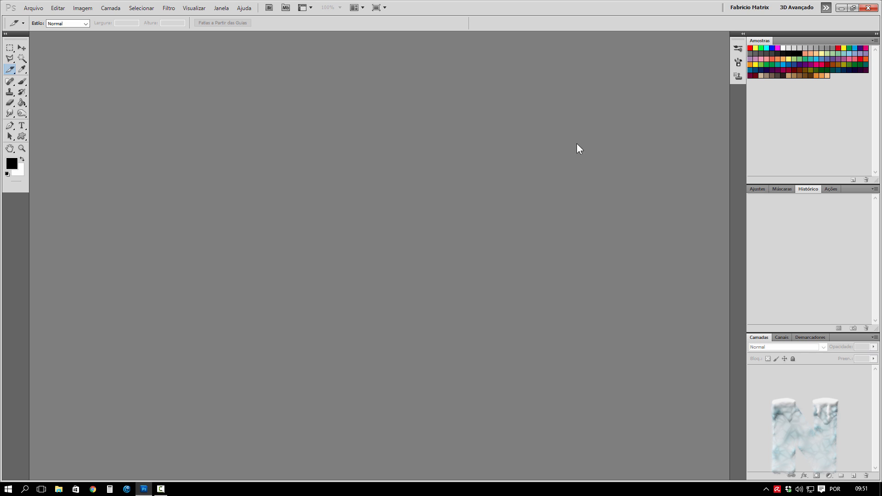
Step: Check the grid's line spacing and subdivisions in the guides, grid and slices preferences
{"action": "left_click", "coordinate": [21, 148]}
{"action": "left_click", "coordinate": [378, 258]}
{"action": "left_click_drag", "start_coordinate": [378, 258], "coordinate": [438, 344]}
{"action": "left_click", "coordinate": [58, 8]}
{"action": "mouse_move", "coordinate": [115, 330]}
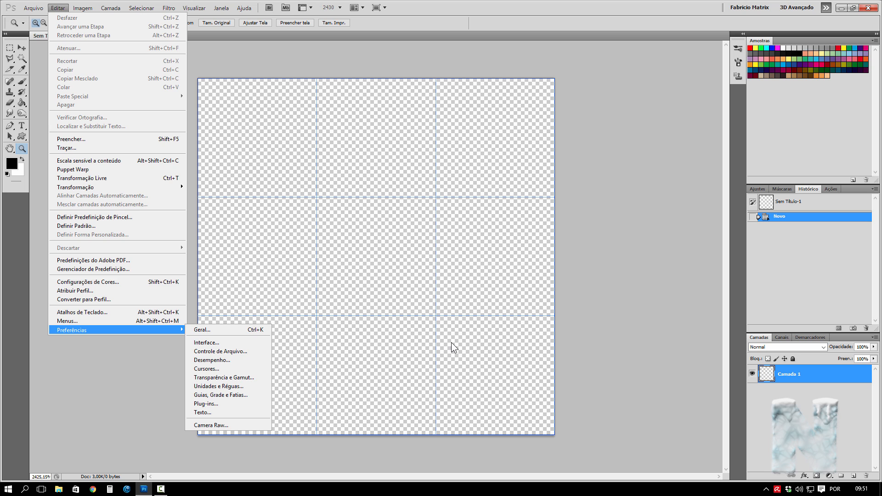
{"action": "left_click", "coordinate": [242, 395]}
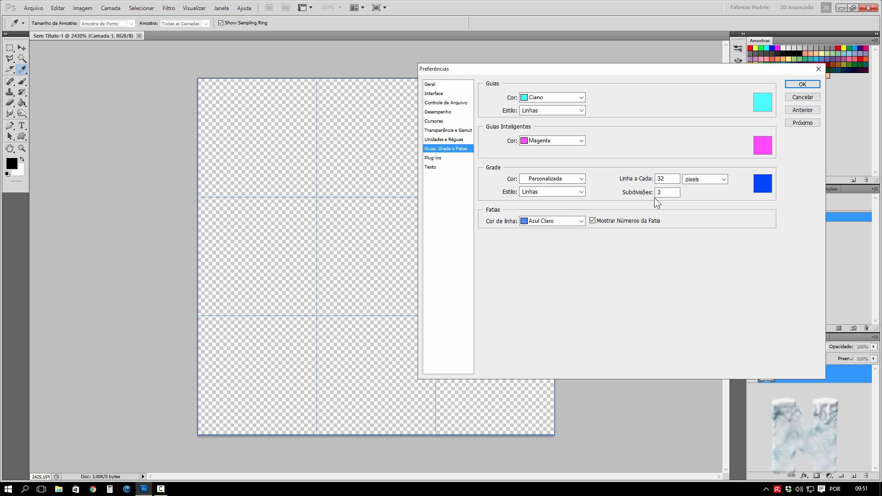
{"action": "left_click", "coordinate": [802, 84]}
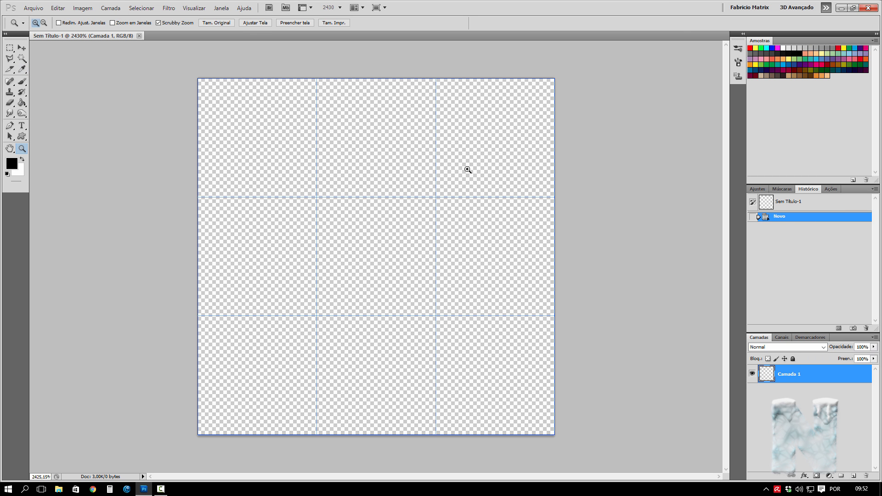
Step: Fill the whole layer with medium brown #7e6a4c using the Paint Bucket tool
{"action": "key", "text": "g"}
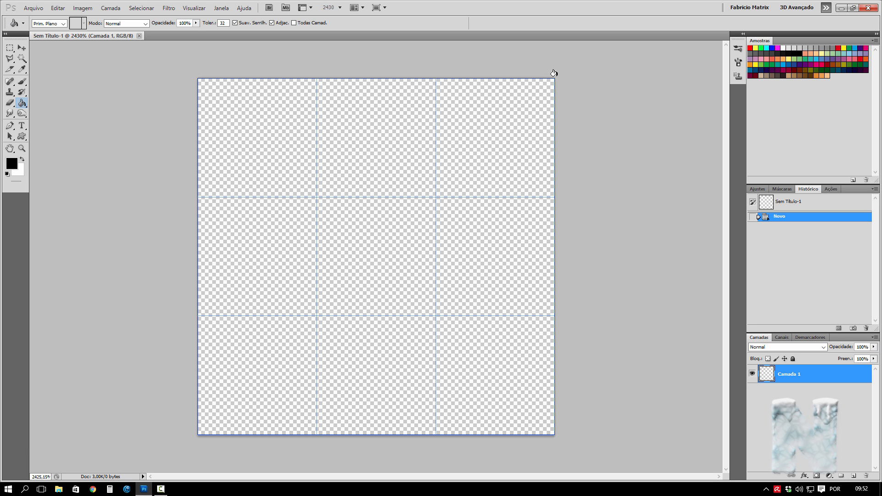
{"action": "left_click", "coordinate": [13, 164]}
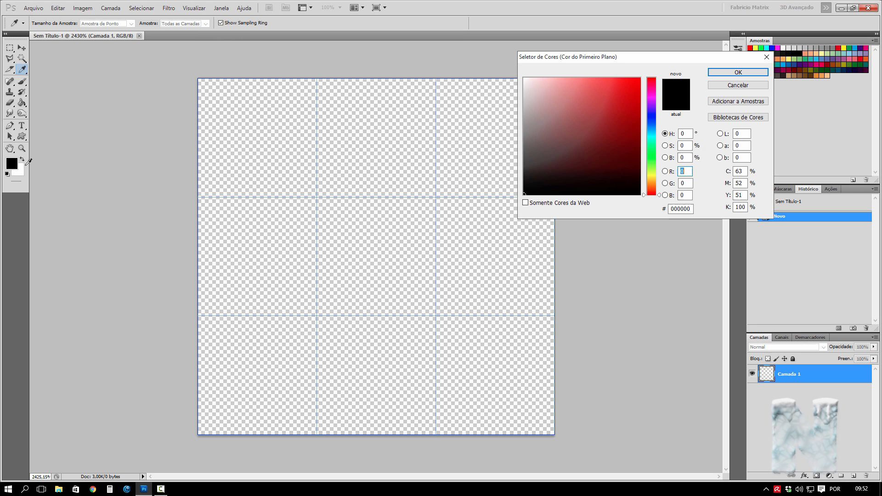
{"action": "left_click", "coordinate": [524, 155]}
{"action": "left_click", "coordinate": [650, 189]}
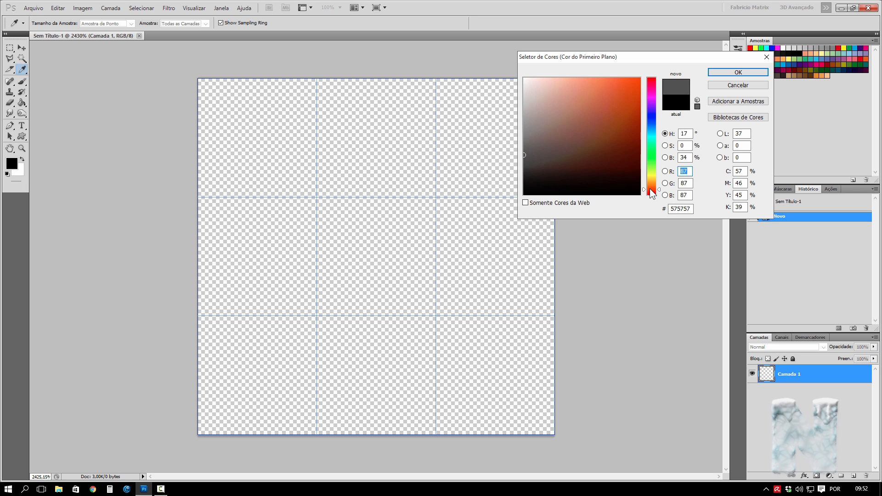
{"action": "left_click_drag", "start_coordinate": [650, 189], "coordinate": [650, 183]}
{"action": "mouse_move", "coordinate": [584, 139]}
{"action": "left_mouse_down"}
{"action": "mouse_move", "coordinate": [577, 132]}
{"action": "mouse_move", "coordinate": [564, 140]}
{"action": "mouse_move", "coordinate": [597, 133]}
{"action": "left_mouse_up"}
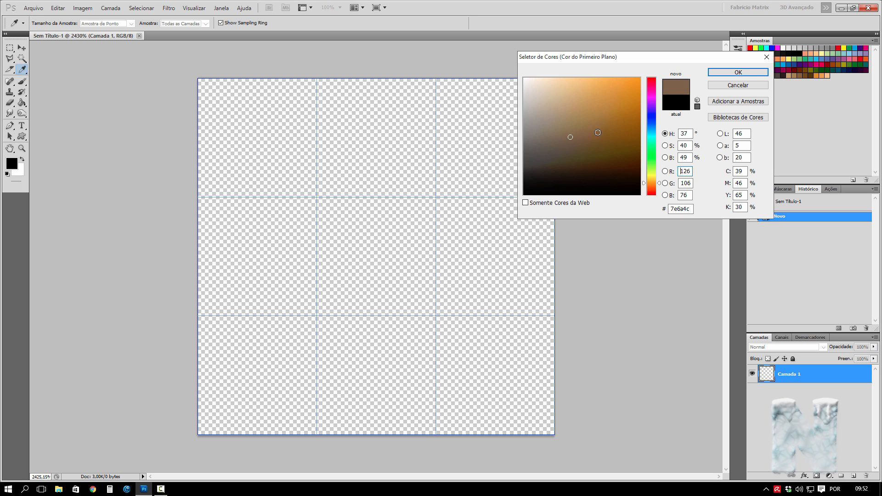
{"action": "left_click", "coordinate": [745, 74]}
{"action": "key", "text": "g"}
{"action": "left_click", "coordinate": [385, 228]}
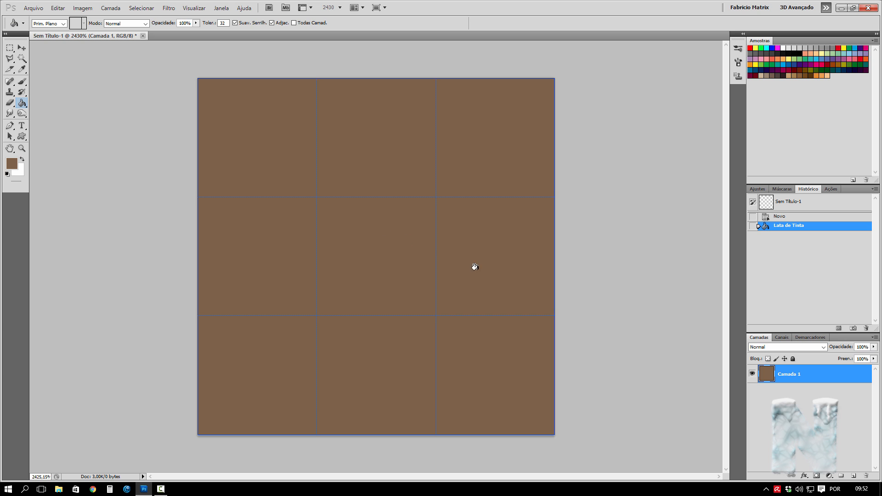
Step: Add a new layer above the brown fill and set up a 1 px brush in dark brown #685b46
{"action": "left_click", "coordinate": [853, 476]}
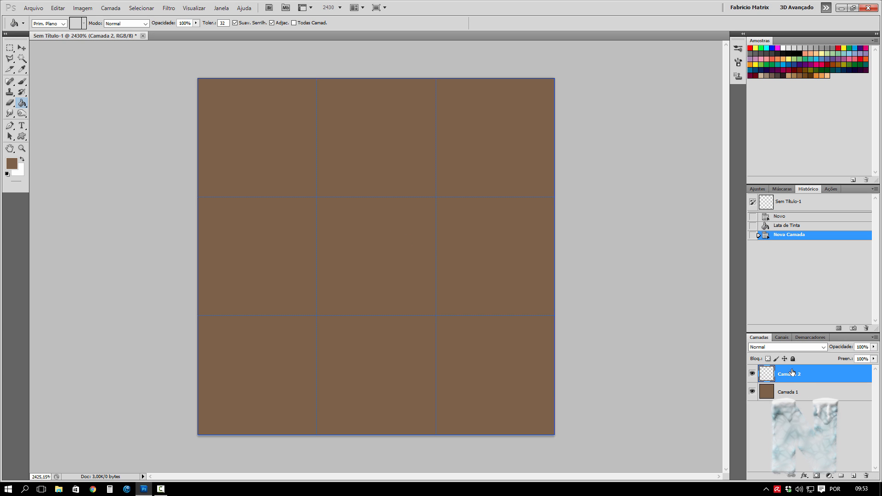
{"action": "left_click", "coordinate": [21, 82]}
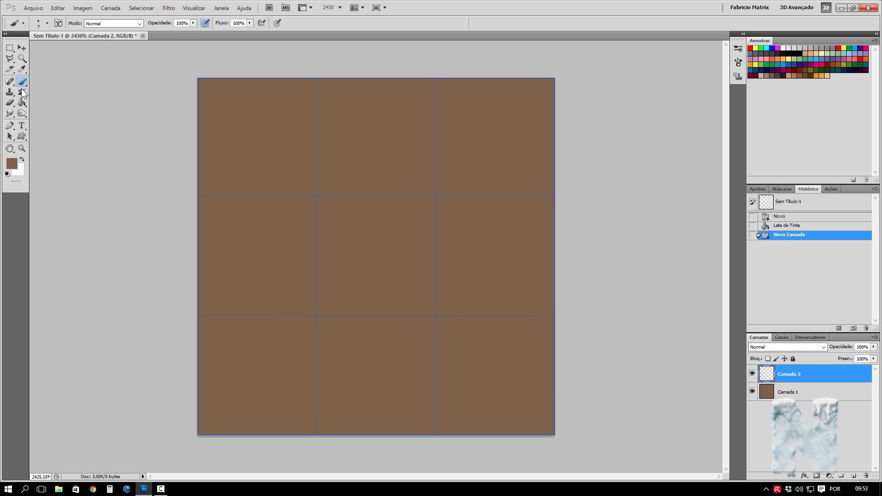
{"action": "left_click", "coordinate": [15, 164]}
{"action": "left_click_drag", "start_coordinate": [576, 158], "coordinate": [561, 147]}
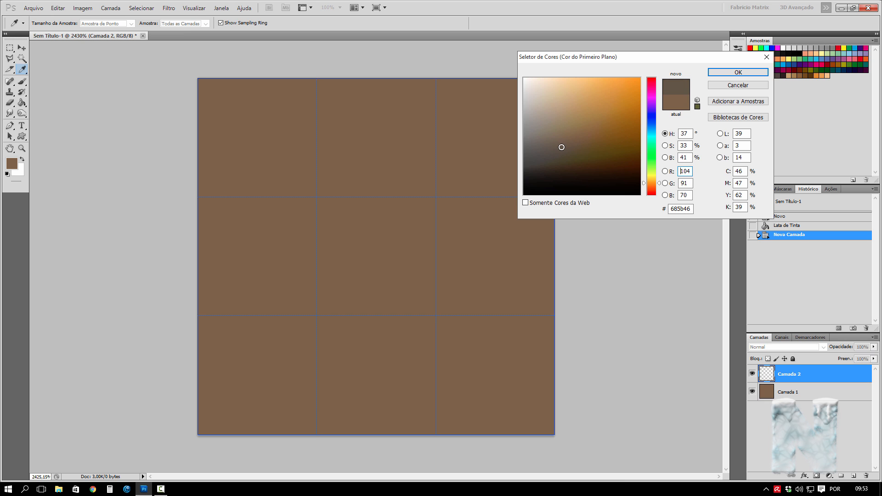
{"action": "left_click", "coordinate": [738, 72]}
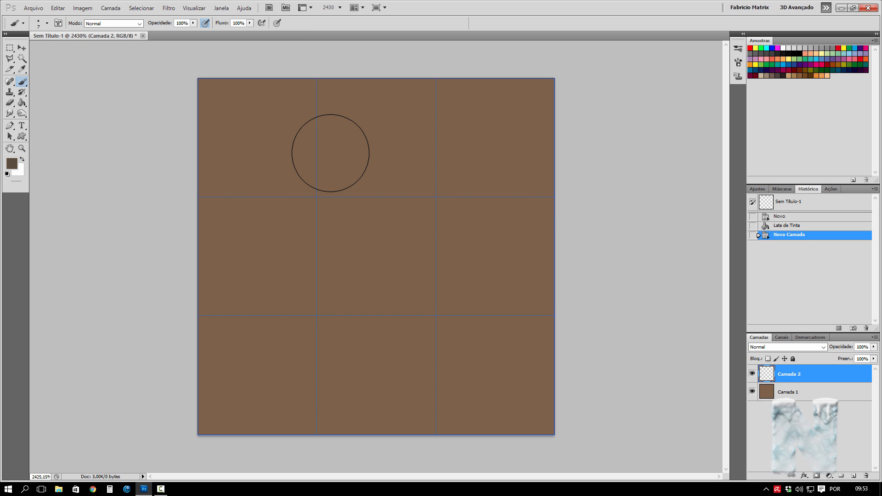
{"action": "right_click", "coordinate": [330, 153]}
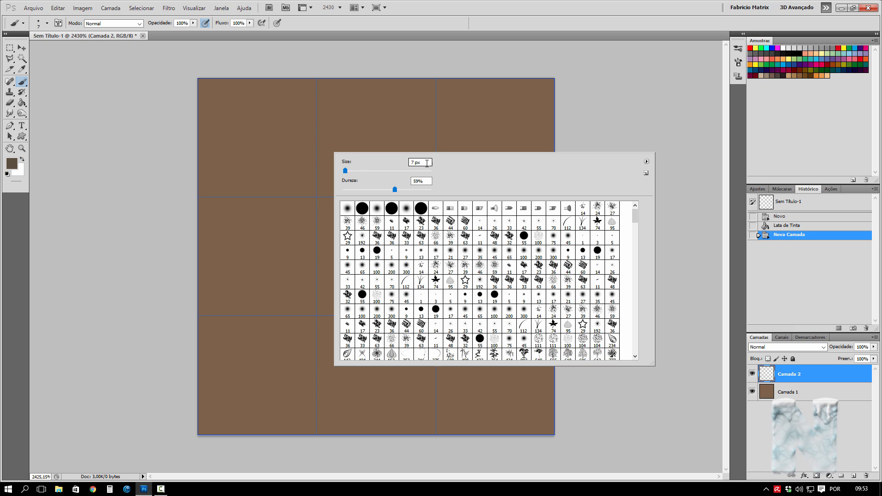
{"action": "left_click", "coordinate": [427, 163]}
{"action": "left_click", "coordinate": [278, 79]}
Step: Paint irregular dark outlines of stone blocks across the tile, running out to the canvas edges
{"action": "mouse_move", "coordinate": [277, 85]}
{"action": "left_mouse_down"}
{"action": "mouse_move", "coordinate": [309, 171]}
{"action": "mouse_move", "coordinate": [298, 214]}
{"action": "mouse_move", "coordinate": [248, 242]}
{"action": "mouse_move", "coordinate": [201, 233]}
{"action": "mouse_move", "coordinate": [163, 241]}
{"action": "left_mouse_up"}
{"action": "mouse_move", "coordinate": [322, 190]}
{"action": "left_mouse_down"}
{"action": "mouse_move", "coordinate": [380, 170]}
{"action": "mouse_move", "coordinate": [423, 110]}
{"action": "mouse_move", "coordinate": [433, 65]}
{"action": "left_mouse_up"}
{"action": "mouse_move", "coordinate": [416, 162]}
{"action": "left_mouse_down"}
{"action": "mouse_move", "coordinate": [510, 194]}
{"action": "mouse_move", "coordinate": [580, 253]}
{"action": "left_mouse_up"}
{"action": "mouse_move", "coordinate": [460, 215]}
{"action": "left_mouse_down"}
{"action": "mouse_move", "coordinate": [467, 277]}
{"action": "mouse_move", "coordinate": [416, 295]}
{"action": "mouse_move", "coordinate": [291, 319]}
{"action": "mouse_move", "coordinate": [288, 239]}
{"action": "mouse_move", "coordinate": [282, 280]}
{"action": "left_mouse_up"}
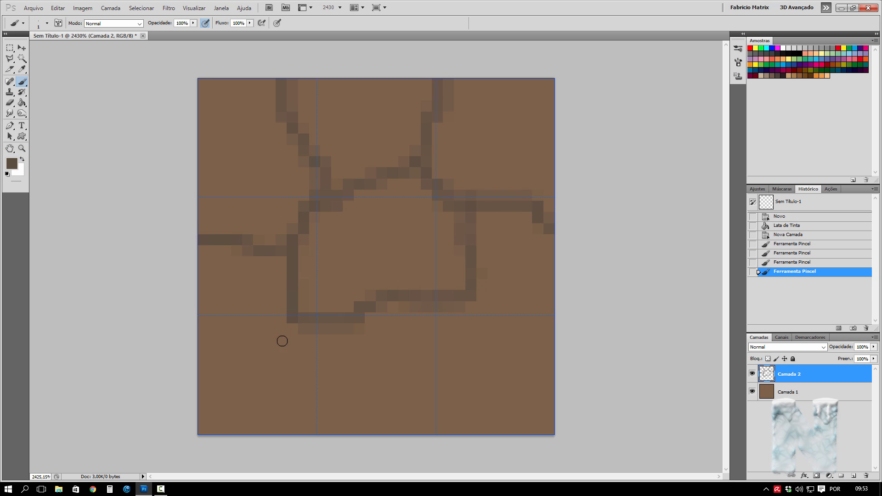
{"action": "left_click_drag", "start_coordinate": [292, 324], "coordinate": [136, 423]}
{"action": "mouse_move", "coordinate": [359, 320]}
{"action": "left_mouse_down"}
{"action": "mouse_move", "coordinate": [436, 390]}
{"action": "mouse_move", "coordinate": [429, 439]}
{"action": "left_mouse_up"}
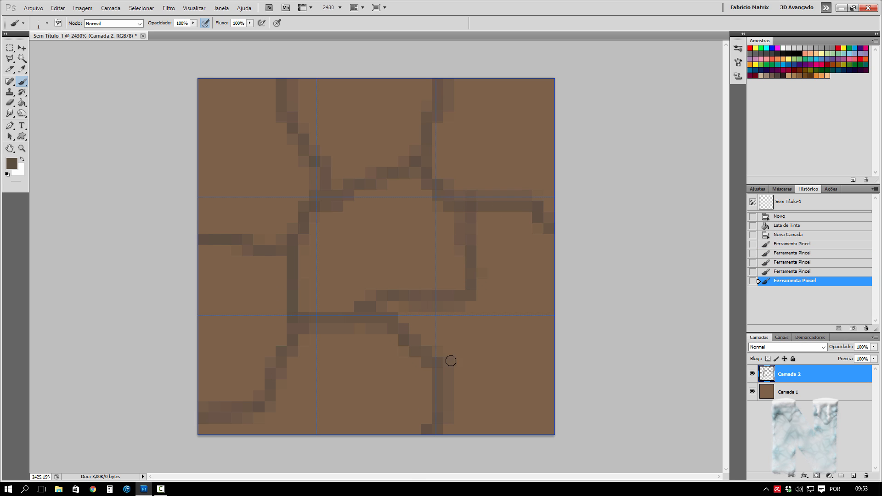
{"action": "mouse_move", "coordinate": [471, 304]}
{"action": "left_mouse_down"}
{"action": "mouse_move", "coordinate": [505, 319]}
{"action": "mouse_move", "coordinate": [522, 354]}
{"action": "mouse_move", "coordinate": [545, 220]}
{"action": "left_mouse_up"}
{"action": "mouse_move", "coordinate": [527, 303]}
{"action": "left_mouse_down"}
{"action": "mouse_move", "coordinate": [506, 402]}
{"action": "mouse_move", "coordinate": [435, 426]}
{"action": "mouse_move", "coordinate": [424, 411]}
{"action": "mouse_move", "coordinate": [250, 407]}
{"action": "left_mouse_up"}
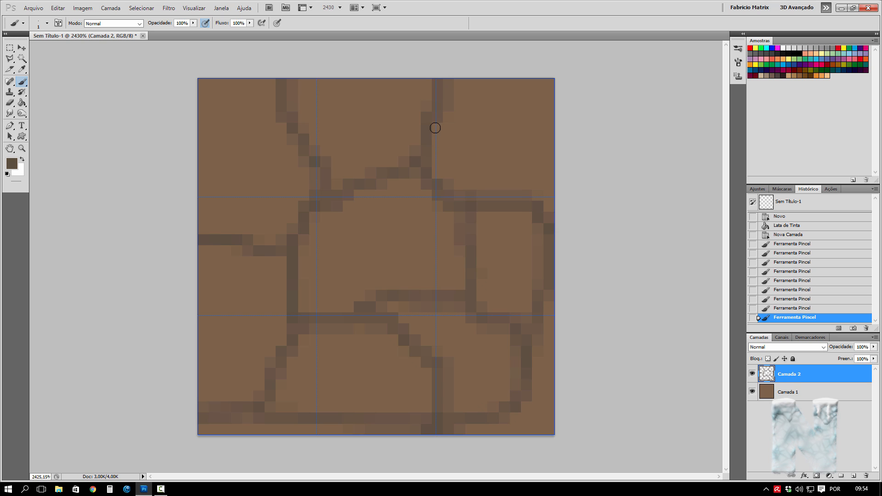
Step: Offset the outline layer by 16 pixels horizontally and 16 pixels vertically with the Offset filter, wrapping the edges around
{"action": "left_click", "coordinate": [169, 8]}
{"action": "mouse_move", "coordinate": [204, 187]}
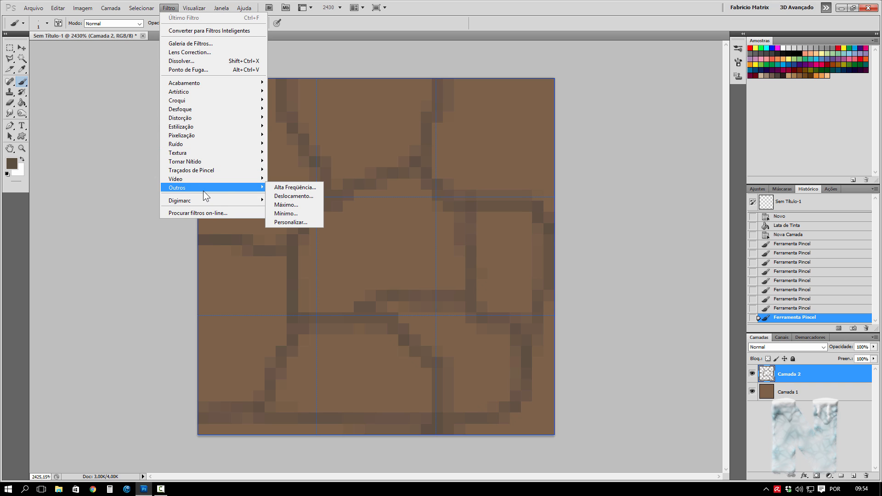
{"action": "left_click", "coordinate": [296, 199]}
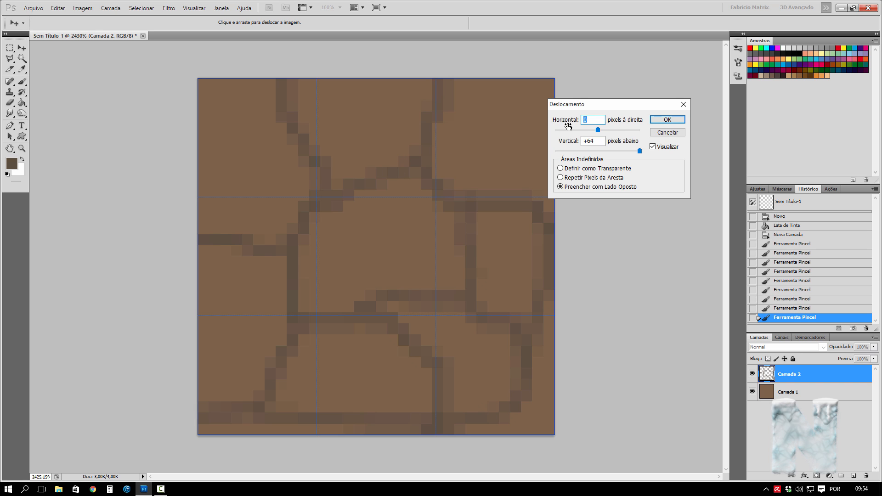
{"action": "type", "text": "6"}
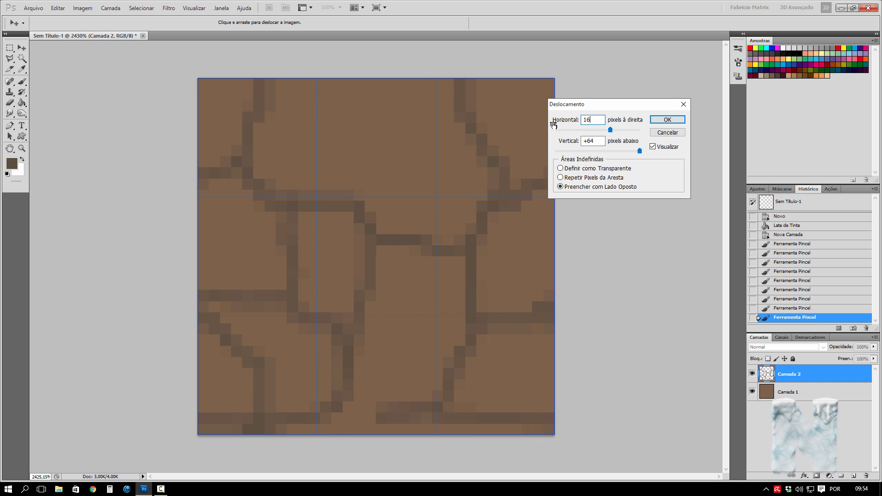
{"action": "left_click", "coordinate": [599, 141]}
{"action": "left_click_drag", "start_coordinate": [599, 140], "coordinate": [587, 142]}
{"action": "type", "text": "16"}
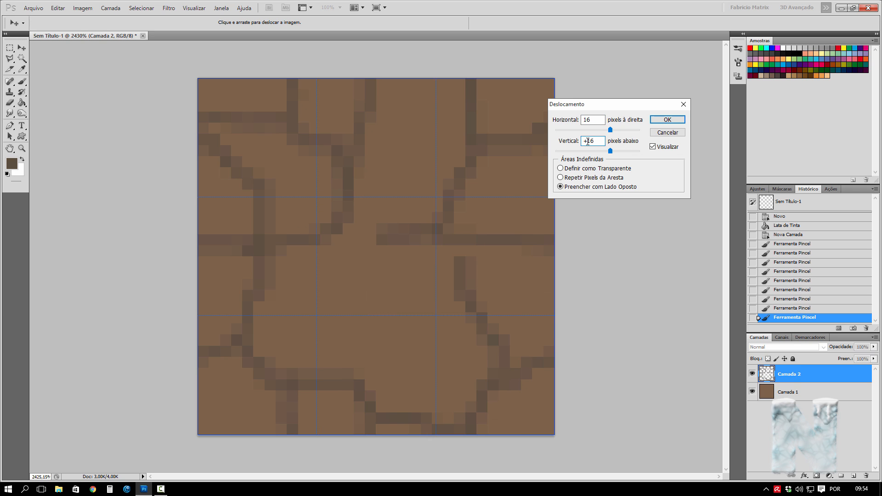
{"action": "left_click", "coordinate": [663, 121]}
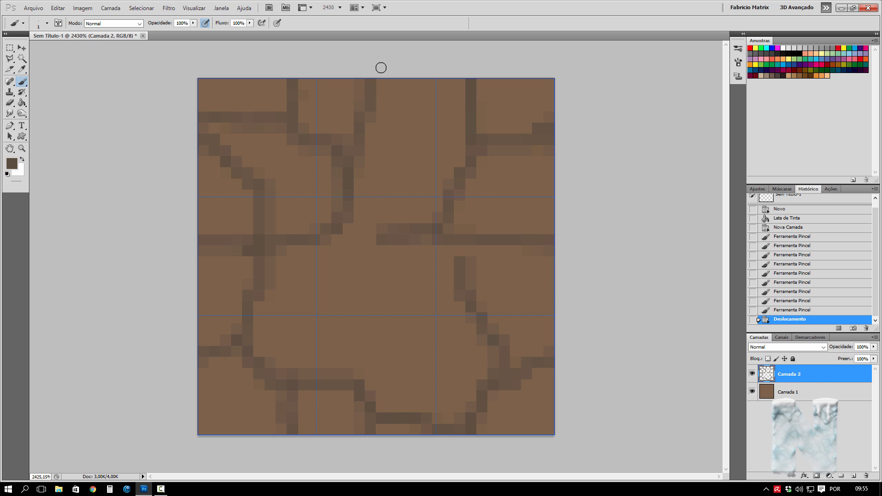
Step: Run the Offset filter a second time at +16 pixels both ways to bring the outlines back to their original position
{"action": "key", "text": "alt+t"}
{"action": "key", "text": "o"}
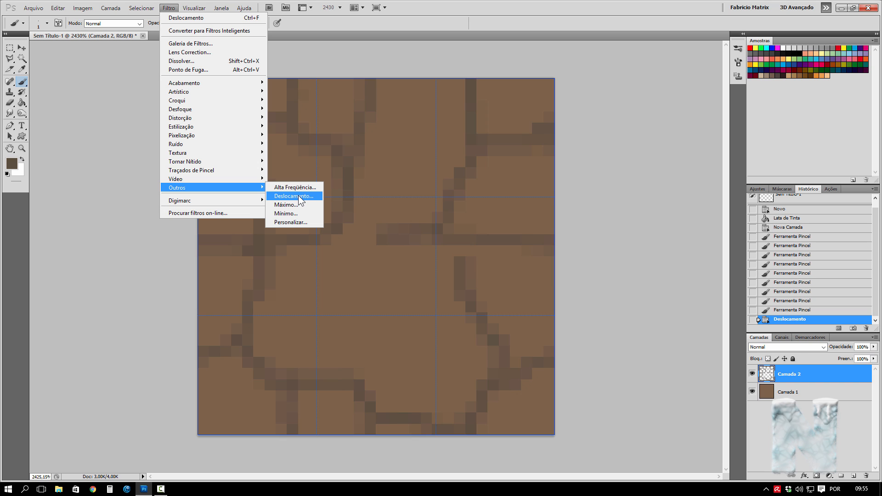
{"action": "left_click", "coordinate": [298, 195]}
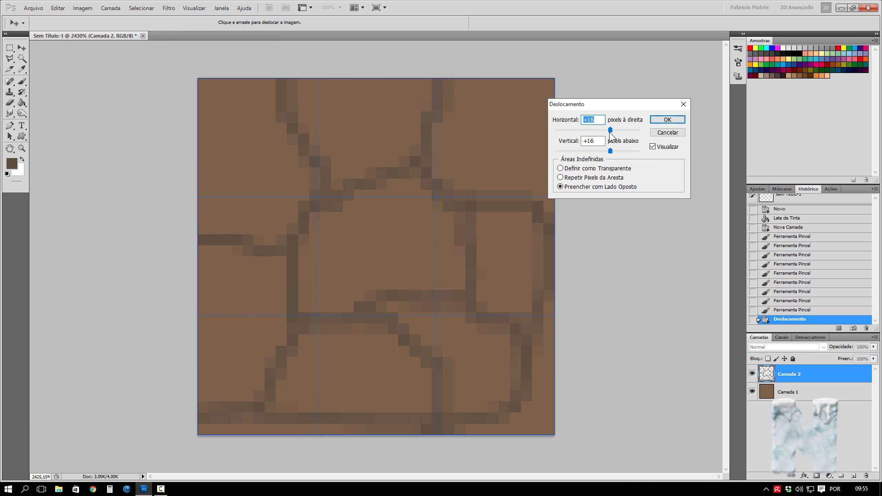
{"action": "mouse_move", "coordinate": [609, 130]}
{"action": "left_mouse_down"}
{"action": "mouse_move", "coordinate": [593, 133]}
{"action": "mouse_move", "coordinate": [609, 132]}
{"action": "left_mouse_up"}
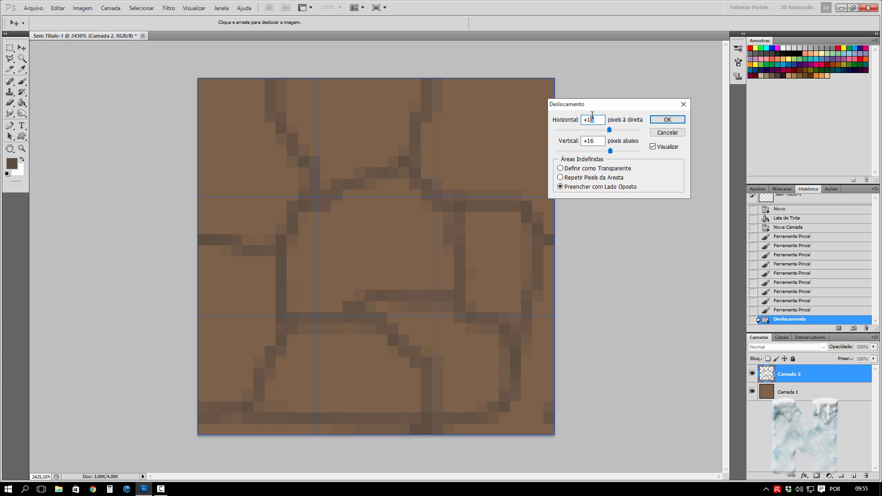
{"action": "type", "text": "6"}
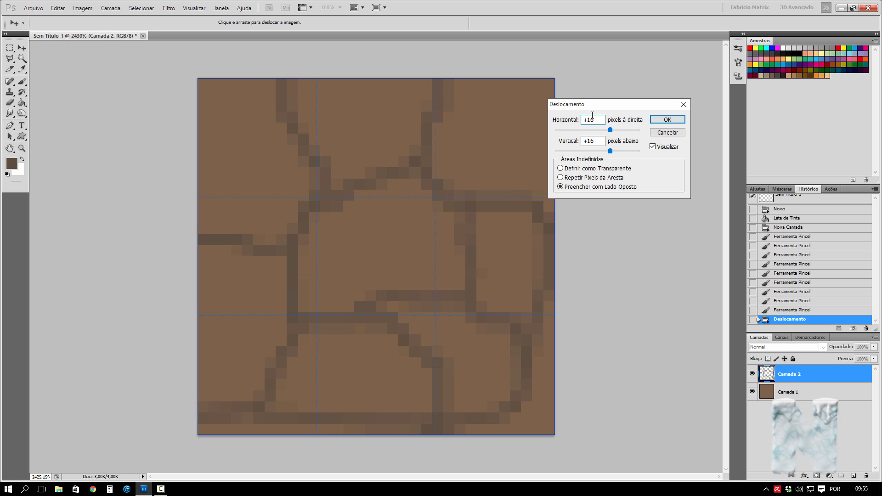
{"action": "left_click", "coordinate": [659, 122]}
{"action": "key", "text": "b"}
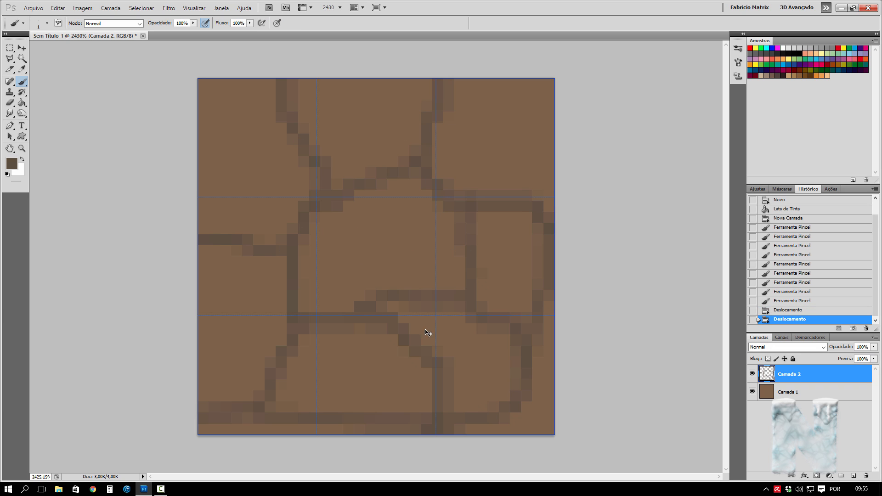
Step: Repeat the last offset, paint the missing outlines that join the stones across the central seam, and shift the layer back
{"action": "key", "text": "ctrl+f"}
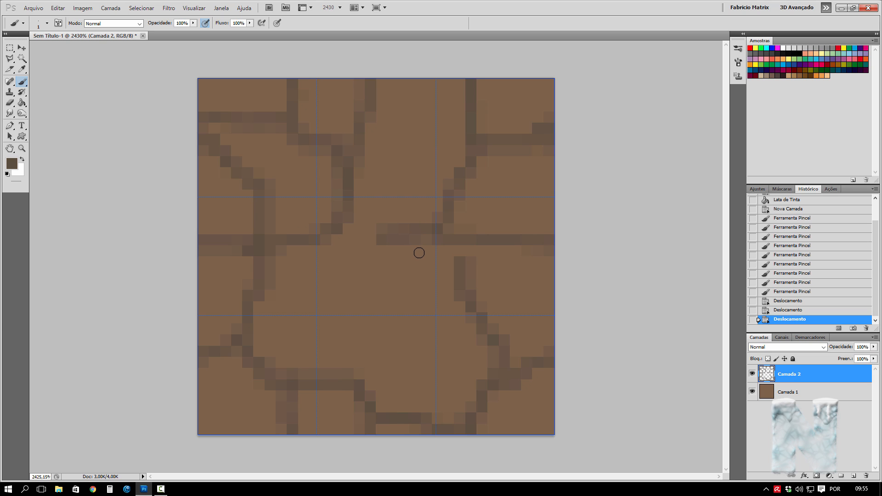
{"action": "mouse_move", "coordinate": [379, 234]}
{"action": "left_mouse_down"}
{"action": "mouse_move", "coordinate": [310, 232]}
{"action": "mouse_move", "coordinate": [326, 239]}
{"action": "left_mouse_up"}
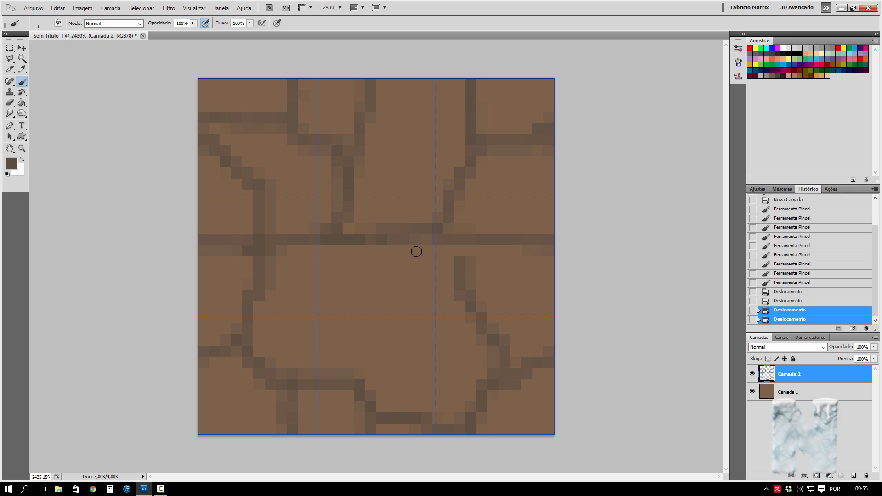
{"action": "left_click", "coordinate": [459, 251]}
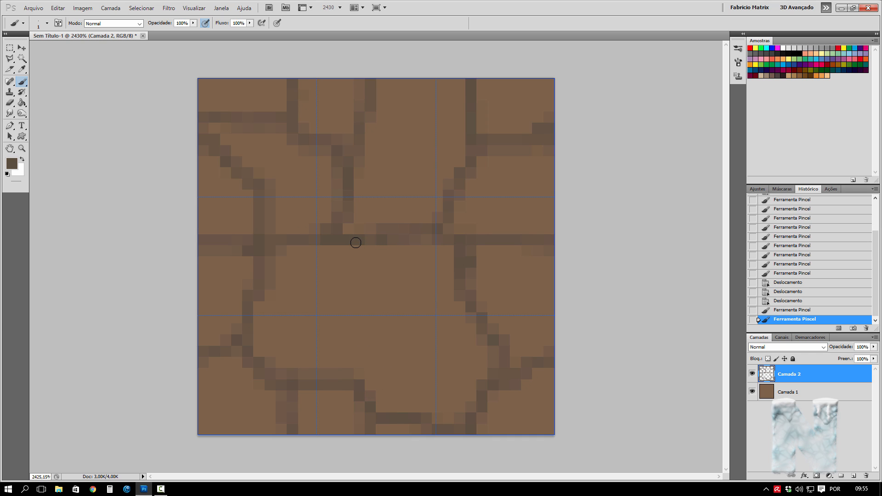
{"action": "mouse_move", "coordinate": [368, 239]}
{"action": "left_mouse_down"}
{"action": "mouse_move", "coordinate": [393, 299]}
{"action": "mouse_move", "coordinate": [343, 372]}
{"action": "left_mouse_up"}
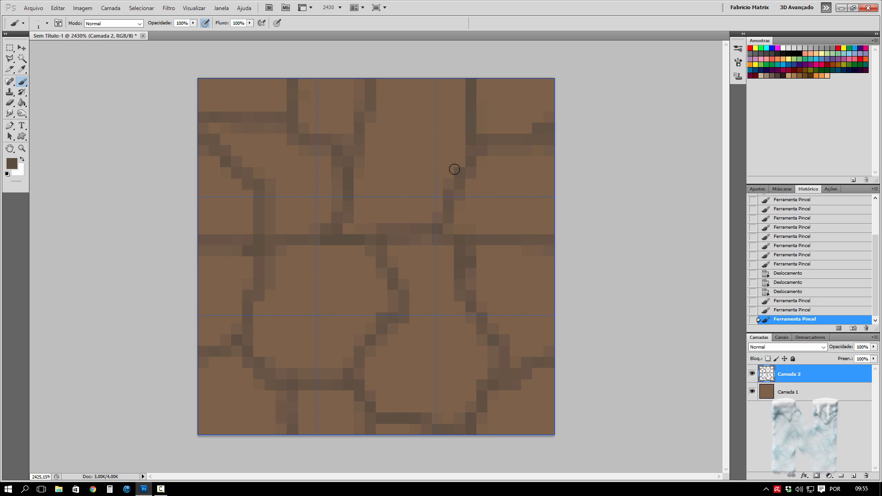
{"action": "key", "text": "ctrl+f"}
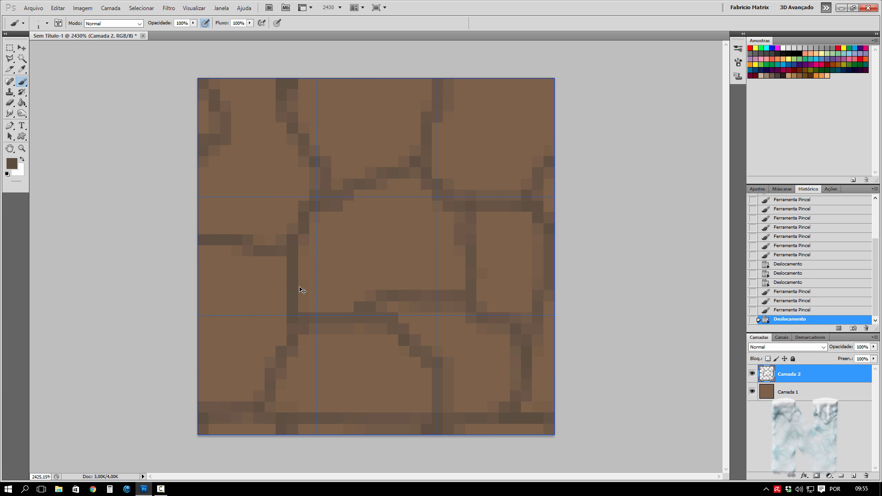
Step: Repeat the last Offset filter twice on the outline layer to check that the stone outlines join across the seams
{"action": "key", "text": "ctrl+f"}
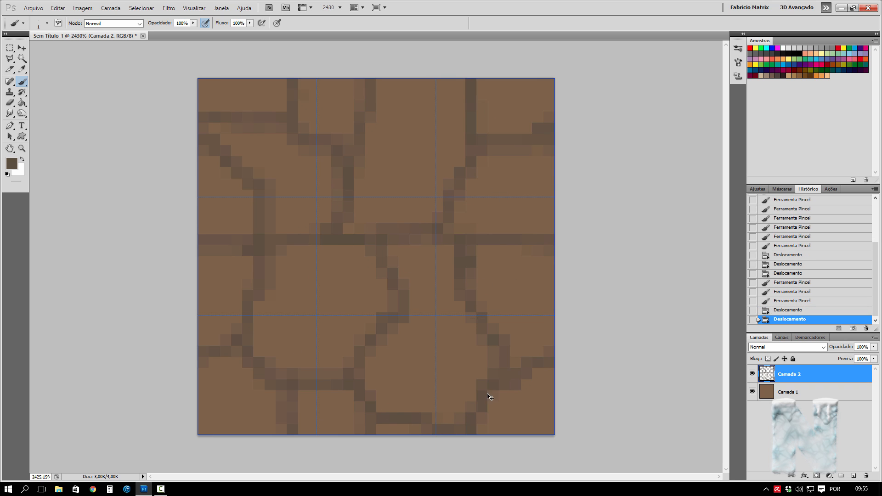
{"action": "key", "text": "ctrl+f"}
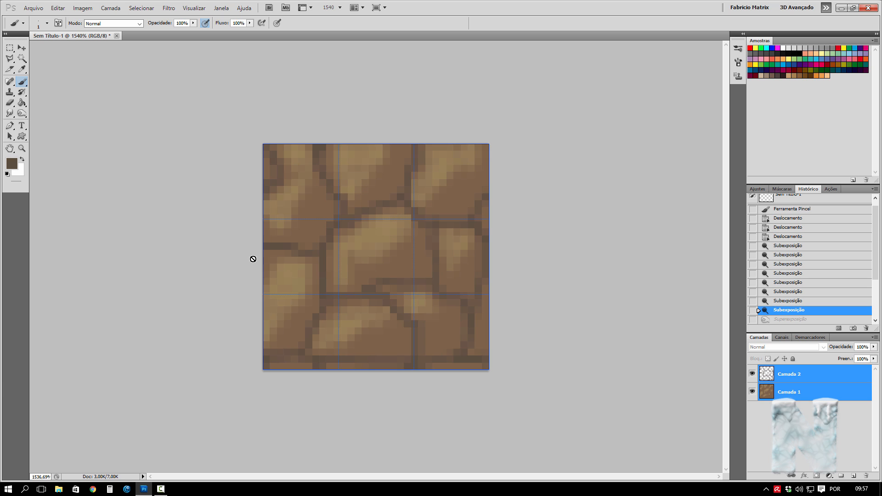
Step: Merge the outline layer and the shaded stone layer into a single layer
{"action": "left_click", "coordinate": [795, 377], "text": "ctrl"}
{"action": "left_click", "coordinate": [796, 377], "text": "ctrl"}
{"action": "right_click", "coordinate": [796, 377]}
{"action": "left_click", "coordinate": [799, 348]}
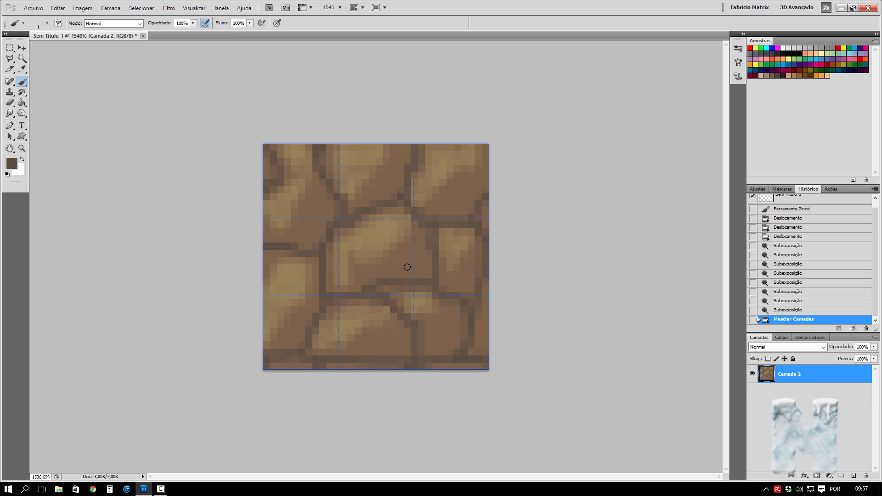
Step: Apply the last Offset filter four times to the merged tile to check its shading across the seams
{"action": "key", "text": "ctrl+f"}
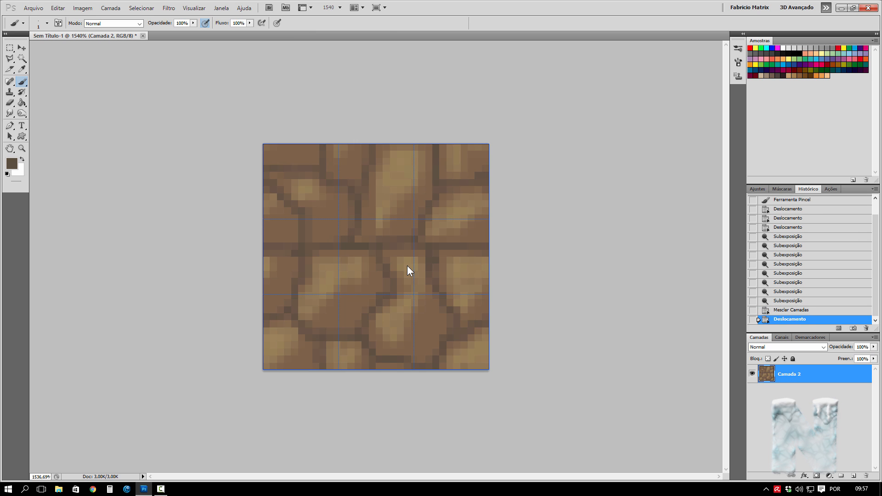
{"action": "left_click", "coordinate": [22, 48]}
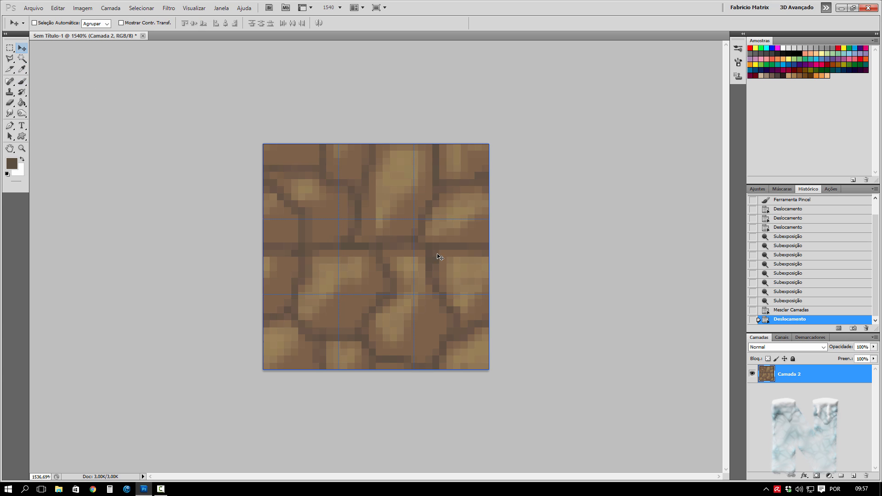
{"action": "key", "text": "ctrl+f"}
{"action": "key", "text": "ctrl+f"}
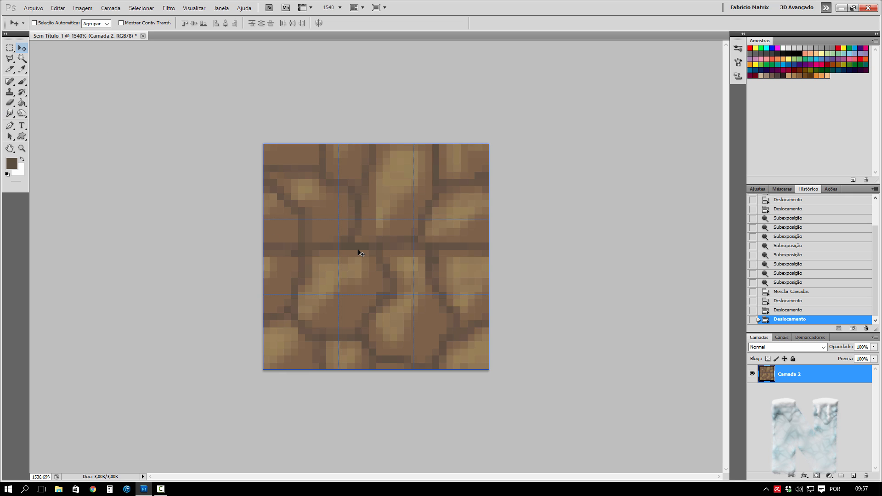
{"action": "key", "text": "ctrl+f"}
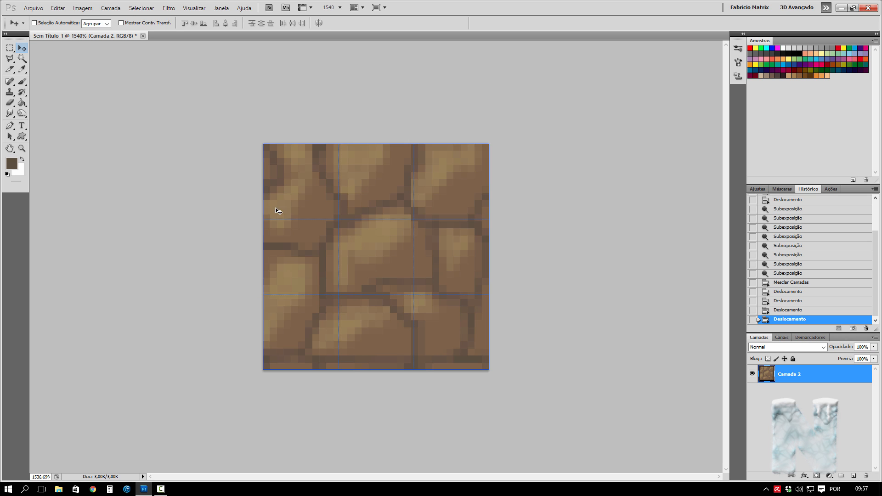
Step: Create a new transparent document of 500 by 500 pixels at 72 pixels per inch
{"action": "left_click", "coordinate": [33, 8]}
{"action": "left_click", "coordinate": [35, 16]}
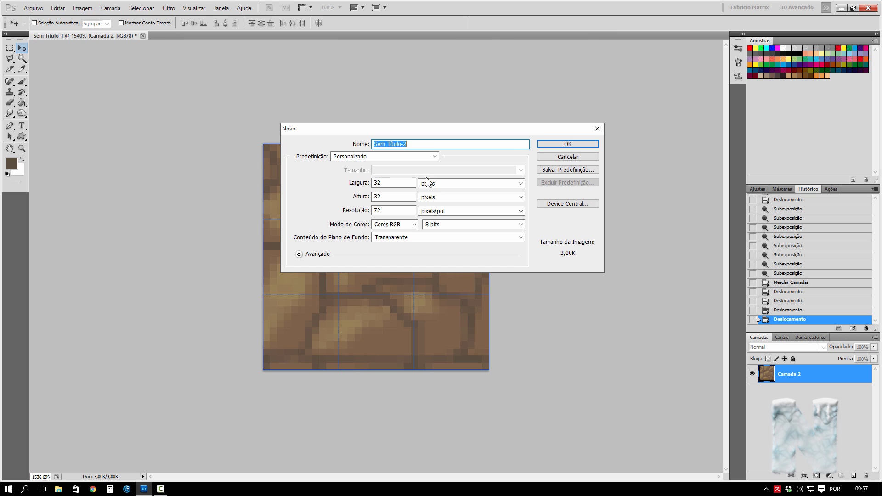
{"action": "left_click_drag", "start_coordinate": [394, 184], "coordinate": [343, 176]}
{"action": "type", "text": "50"}
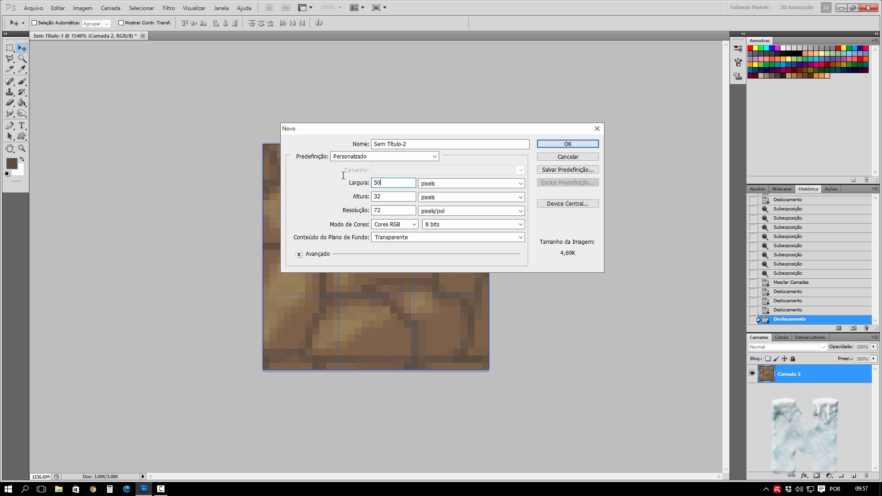
{"action": "type", "text": "0"}
{"action": "key", "text": "Tab"}
{"action": "key", "text": "Tab"}
{"action": "type", "text": "500"}
{"action": "key", "text": "Return"}
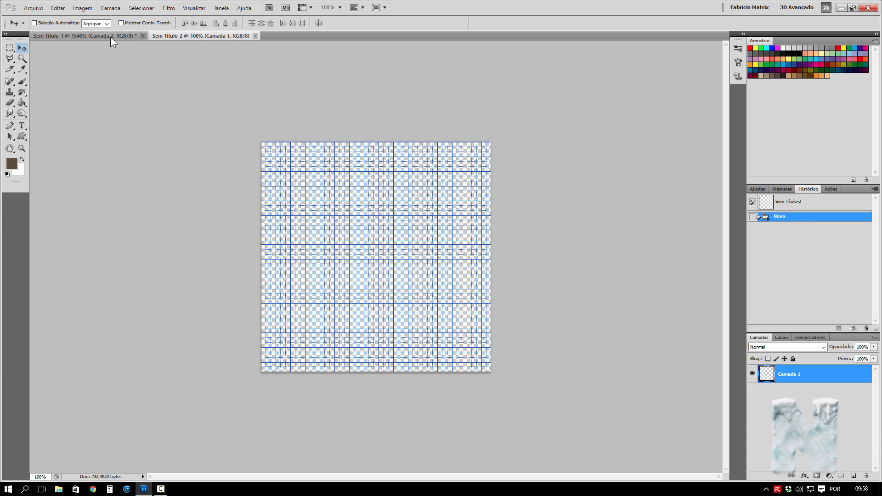
Step: Copy the whole stone tile into the new document and place it in a grid cell along the canvas's upper edge
{"action": "left_click", "coordinate": [84, 36]}
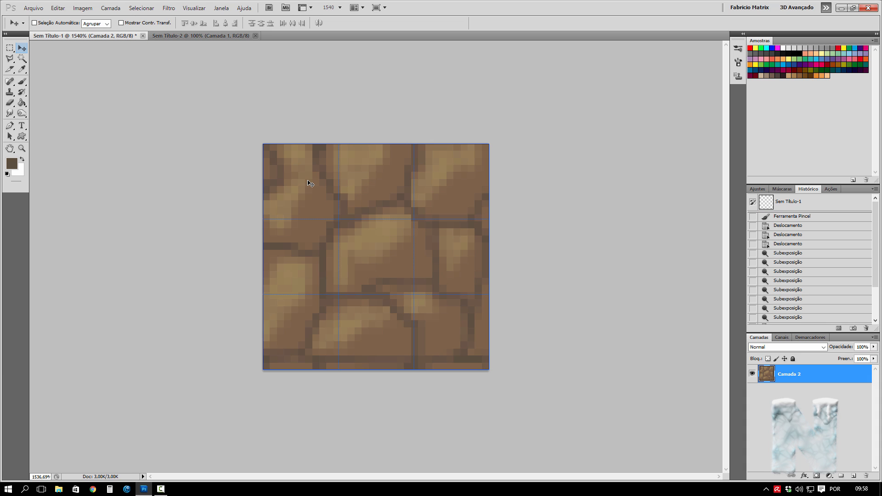
{"action": "key", "text": "ctrl+a"}
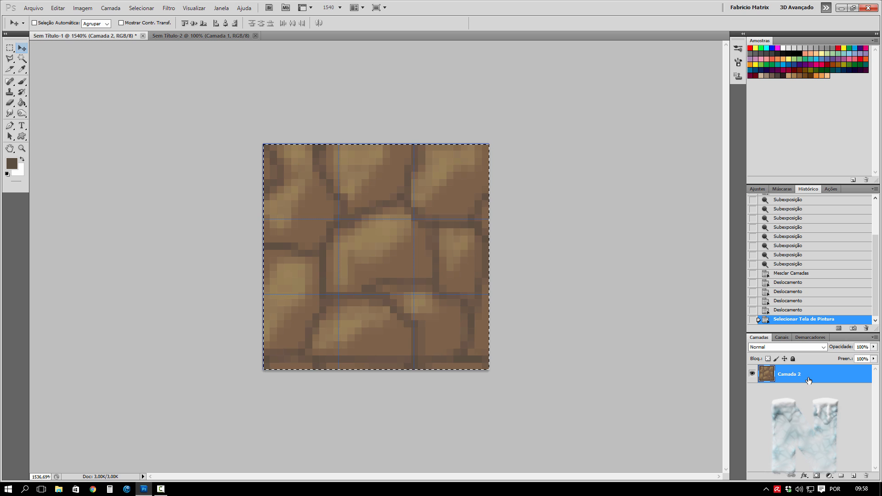
{"action": "left_click", "coordinate": [159, 36]}
{"action": "key", "text": "ctrl+v"}
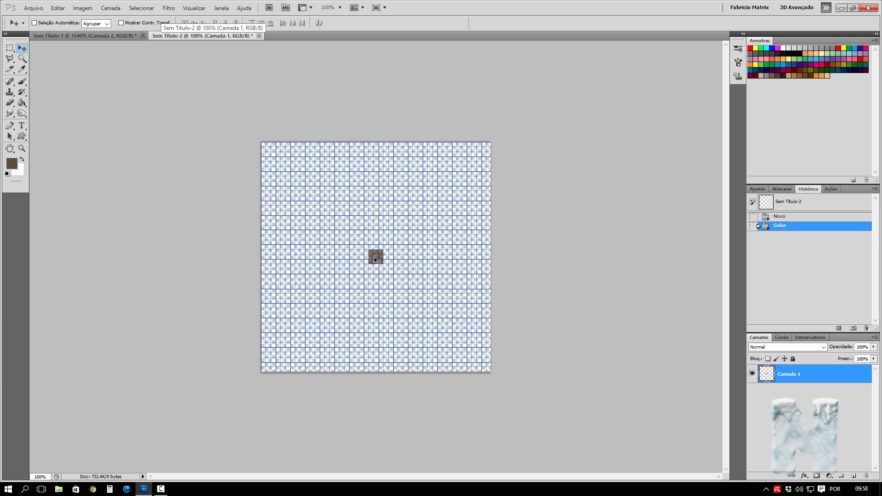
{"action": "left_click_drag", "start_coordinate": [375, 260], "coordinate": [283, 152]}
{"action": "scroll", "coordinate": [276, 148], "scroll_direction": "up", "scroll_amount": 3}
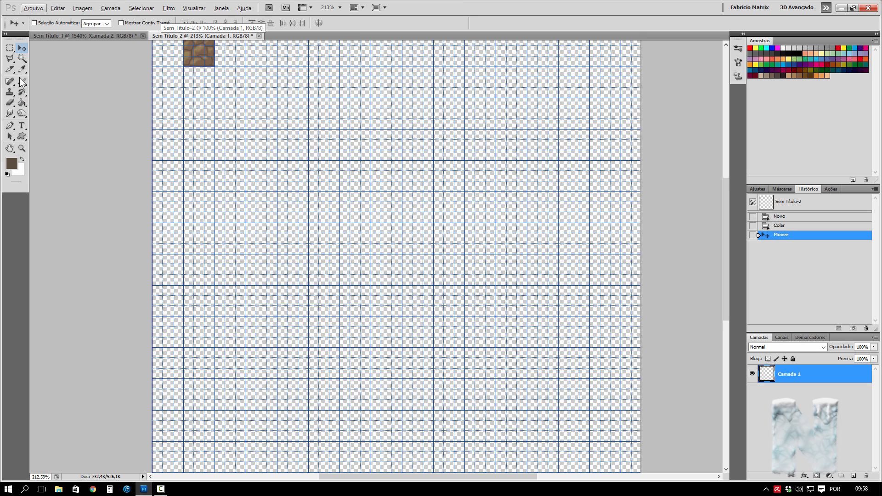
Step: Move the pasted stone tile out across the neighbouring grid cells to test how it repeats
{"action": "left_click", "coordinate": [22, 148]}
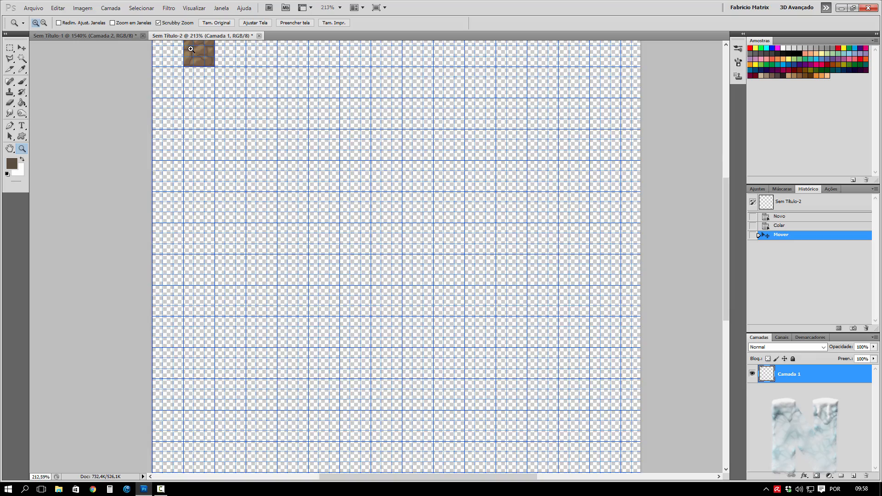
{"action": "left_click_drag", "start_coordinate": [191, 49], "coordinate": [239, 92]}
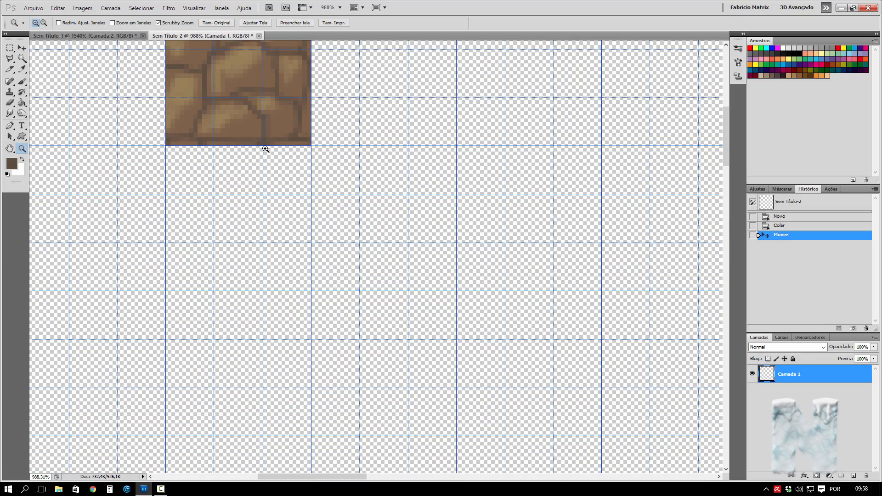
{"action": "left_click", "coordinate": [22, 48]}
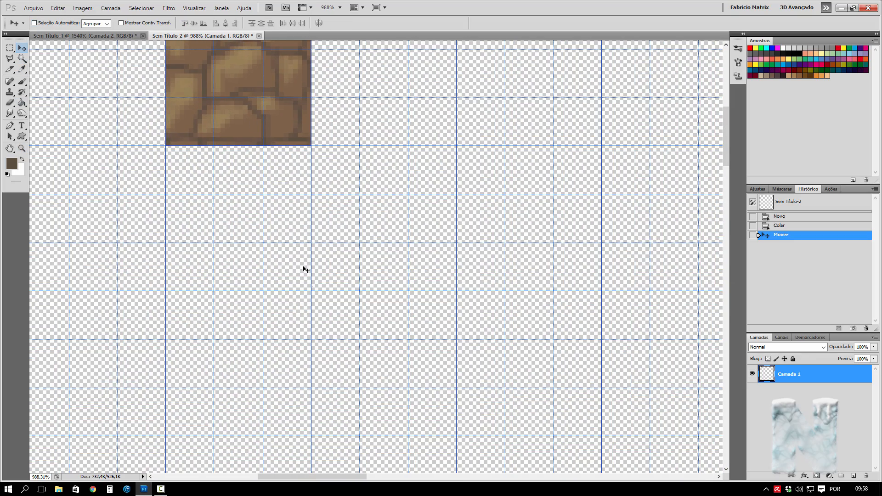
{"action": "left_click_drag", "start_coordinate": [723, 135], "coordinate": [725, 106]}
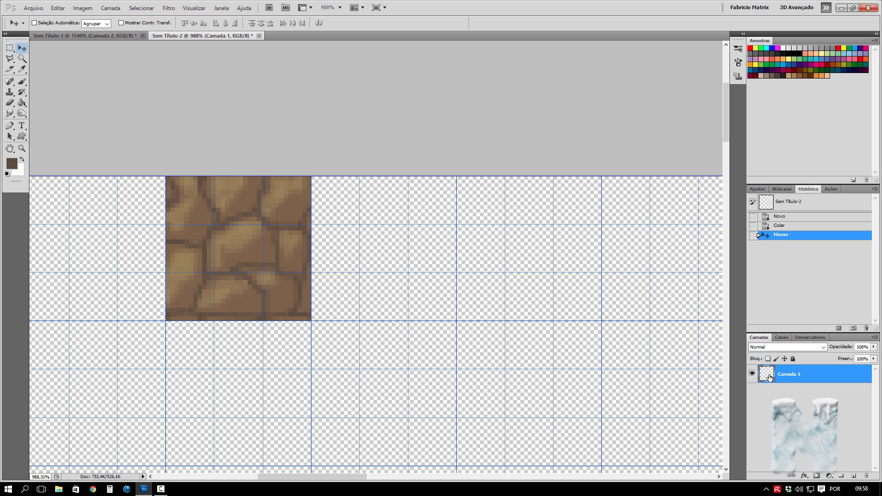
{"action": "left_click_drag", "start_coordinate": [261, 276], "coordinate": [527, 345]}
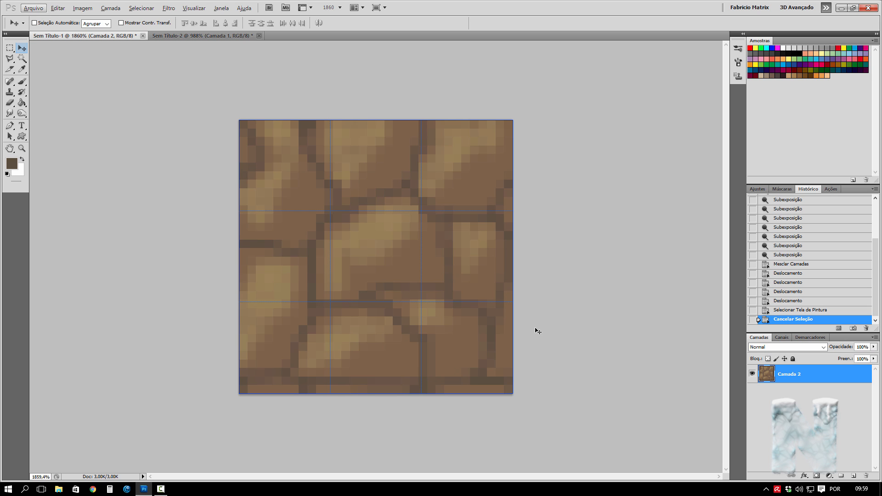
Step: Erase the upper part of the original stone tile to transparency with a 5 px eraser
{"action": "left_click", "coordinate": [10, 102]}
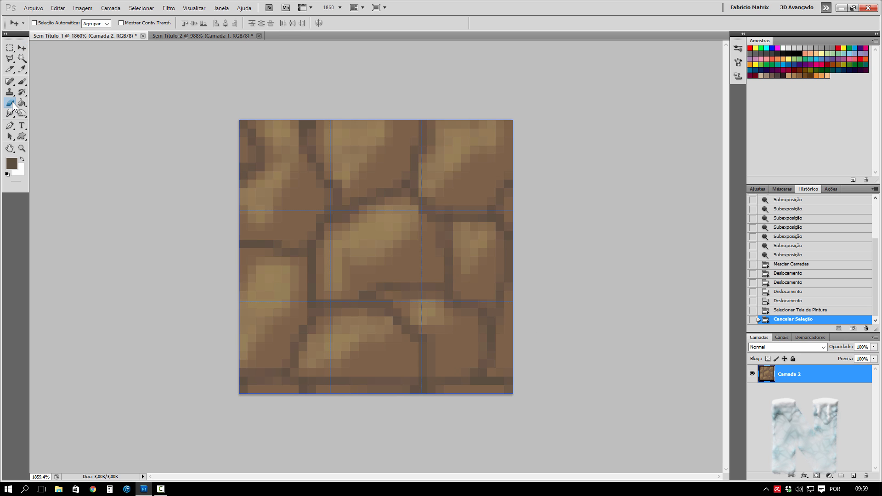
{"action": "right_click", "coordinate": [406, 183]}
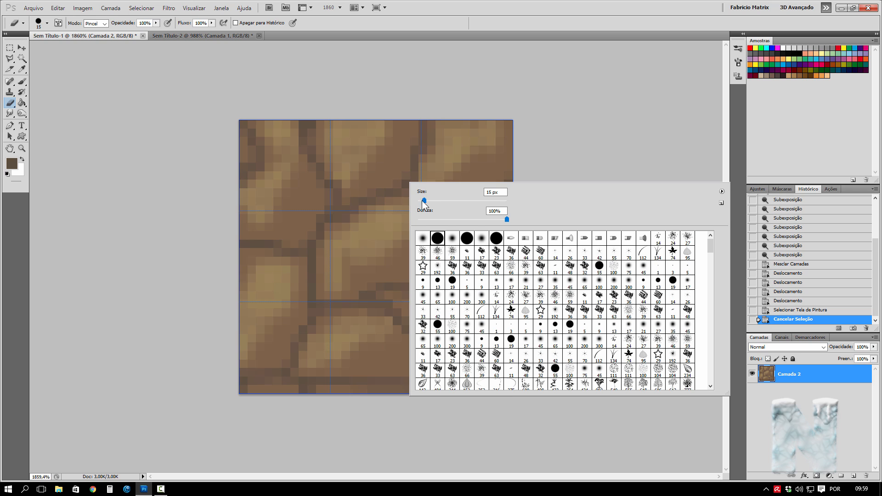
{"action": "left_click_drag", "start_coordinate": [421, 200], "coordinate": [419, 201]}
{"action": "mouse_move", "coordinate": [256, 132]}
{"action": "left_mouse_down"}
{"action": "mouse_move", "coordinate": [234, 179]}
{"action": "mouse_move", "coordinate": [284, 176]}
{"action": "mouse_move", "coordinate": [291, 136]}
{"action": "mouse_move", "coordinate": [282, 171]}
{"action": "mouse_move", "coordinate": [323, 171]}
{"action": "mouse_move", "coordinate": [351, 143]}
{"action": "mouse_move", "coordinate": [356, 163]}
{"action": "mouse_move", "coordinate": [433, 155]}
{"action": "mouse_move", "coordinate": [433, 169]}
{"action": "mouse_move", "coordinate": [471, 174]}
{"action": "mouse_move", "coordinate": [455, 173]}
{"action": "mouse_move", "coordinate": [545, 170]}
{"action": "mouse_move", "coordinate": [513, 179]}
{"action": "mouse_move", "coordinate": [544, 148]}
{"action": "mouse_move", "coordinate": [501, 119]}
{"action": "mouse_move", "coordinate": [370, 115]}
{"action": "mouse_move", "coordinate": [535, 119]}
{"action": "mouse_move", "coordinate": [256, 118]}
{"action": "mouse_move", "coordinate": [513, 116]}
{"action": "mouse_move", "coordinate": [528, 151]}
{"action": "left_mouse_up"}
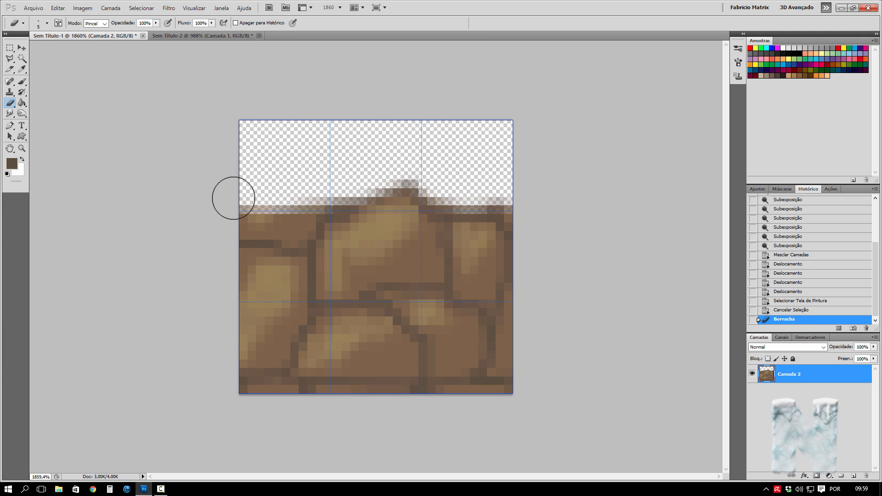
Step: Trim the remaining peak and even out the erased upper edge of the stones with more eraser strokes
{"action": "left_click_drag", "start_coordinate": [331, 178], "coordinate": [334, 184]}
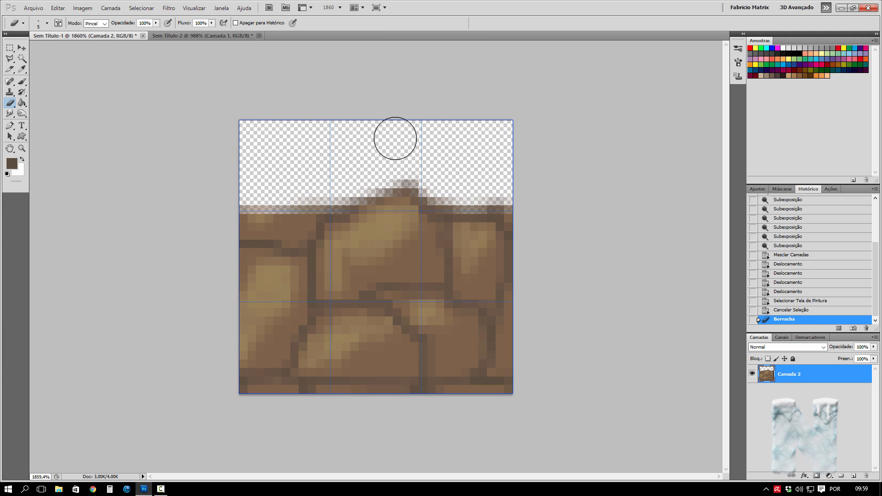
{"action": "mouse_move", "coordinate": [410, 164]}
{"action": "left_mouse_down"}
{"action": "mouse_move", "coordinate": [425, 153]}
{"action": "mouse_move", "coordinate": [414, 167]}
{"action": "mouse_move", "coordinate": [417, 148]}
{"action": "mouse_move", "coordinate": [396, 169]}
{"action": "mouse_move", "coordinate": [389, 150]}
{"action": "mouse_move", "coordinate": [368, 161]}
{"action": "mouse_move", "coordinate": [394, 133]}
{"action": "left_mouse_up"}
{"action": "right_click", "coordinate": [395, 137]}
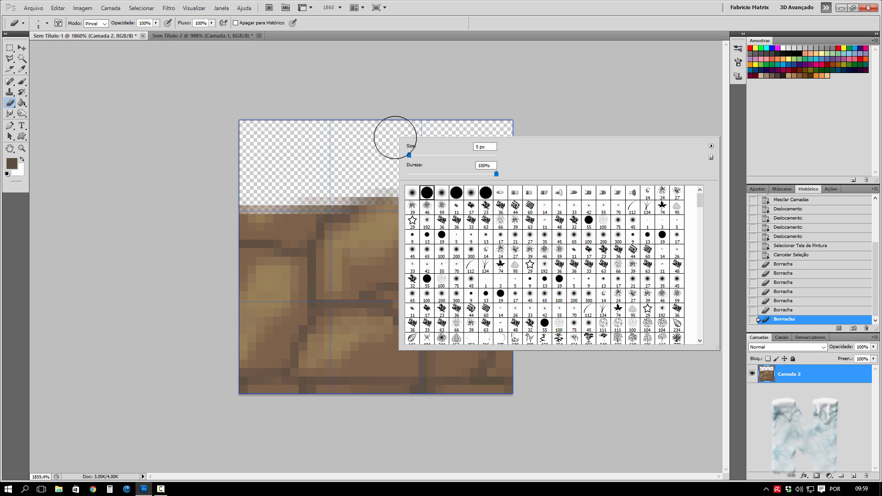
{"action": "left_click_drag", "start_coordinate": [444, 173], "coordinate": [427, 178]}
{"action": "left_click", "coordinate": [350, 173]}
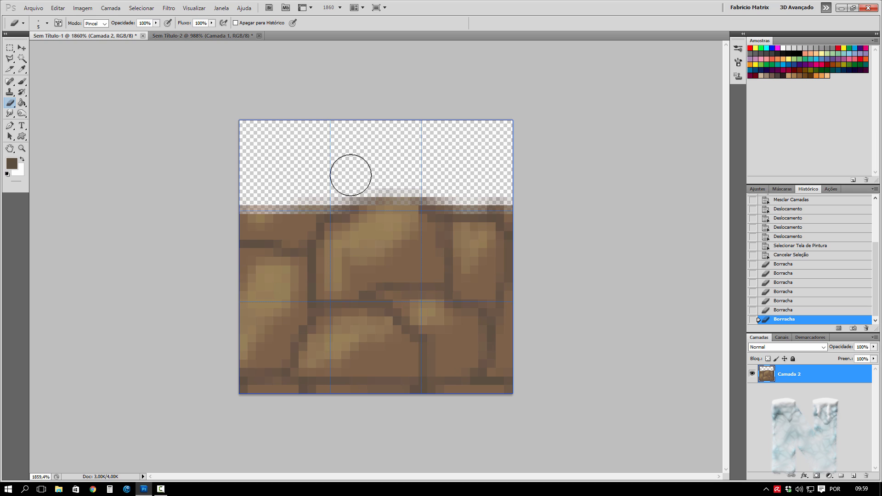
{"action": "mouse_move", "coordinate": [350, 173]}
{"action": "left_mouse_down"}
{"action": "mouse_move", "coordinate": [407, 143]}
{"action": "mouse_move", "coordinate": [431, 201]}
{"action": "left_mouse_up"}
{"action": "left_click", "coordinate": [431, 201]}
{"action": "left_click", "coordinate": [413, 198]}
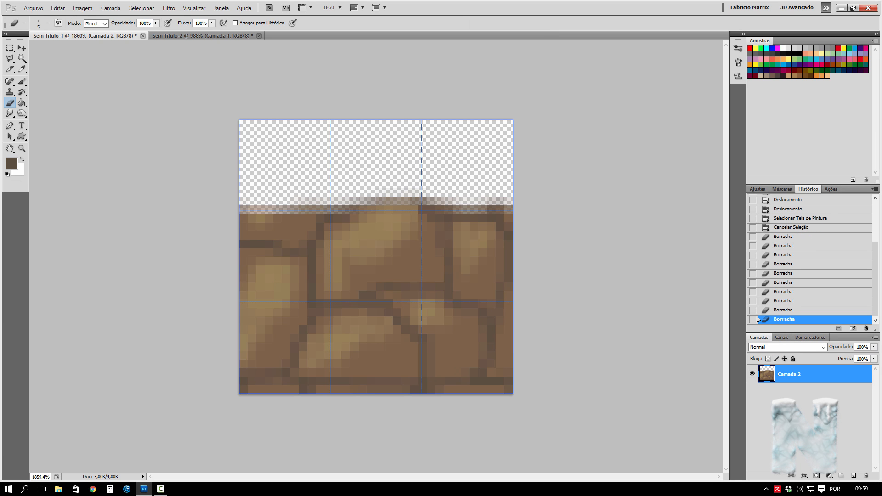
Step: Offset the trimmed tile by 16 pixels horizontally and 0 pixels vertically with the Offset filter, wrapping the edges around
{"action": "left_click", "coordinate": [169, 7]}
{"action": "mouse_move", "coordinate": [206, 179]}
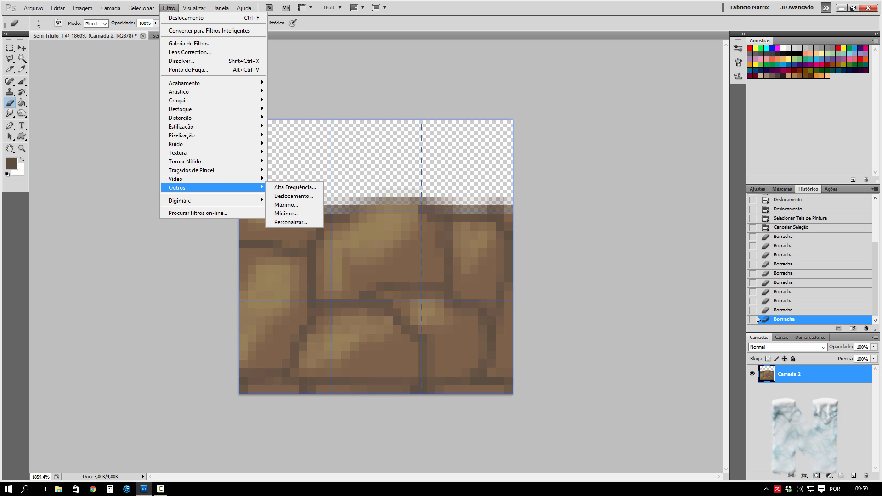
{"action": "left_click", "coordinate": [293, 196]}
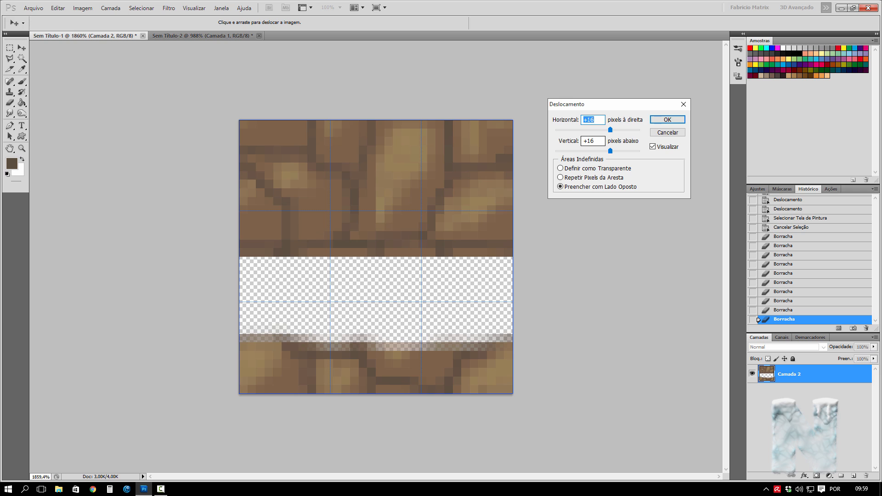
{"action": "key", "text": "Tab"}
{"action": "type", "text": "0"}
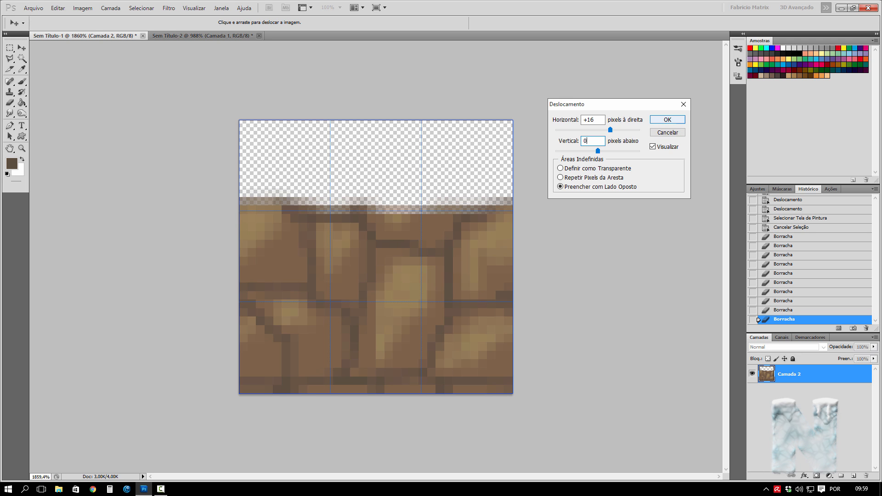
{"action": "key", "text": "Return"}
{"action": "key", "text": "e"}
{"action": "scroll", "coordinate": [376, 256], "scroll_direction": "up", "scroll_amount": 3}
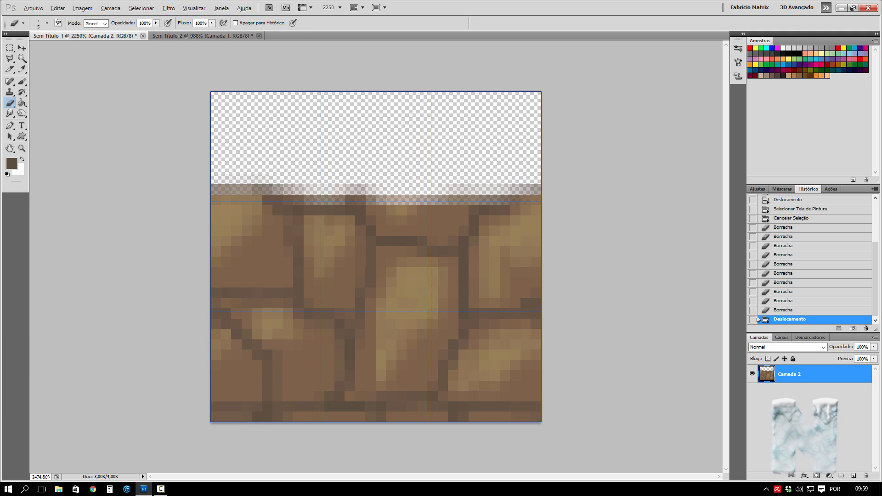
{"action": "mouse_move", "coordinate": [188, 170]}
{"action": "left_mouse_down"}
{"action": "mouse_move", "coordinate": [193, 215]}
{"action": "mouse_move", "coordinate": [241, 215]}
{"action": "mouse_move", "coordinate": [243, 170]}
{"action": "mouse_move", "coordinate": [189, 170]}
{"action": "left_mouse_up"}
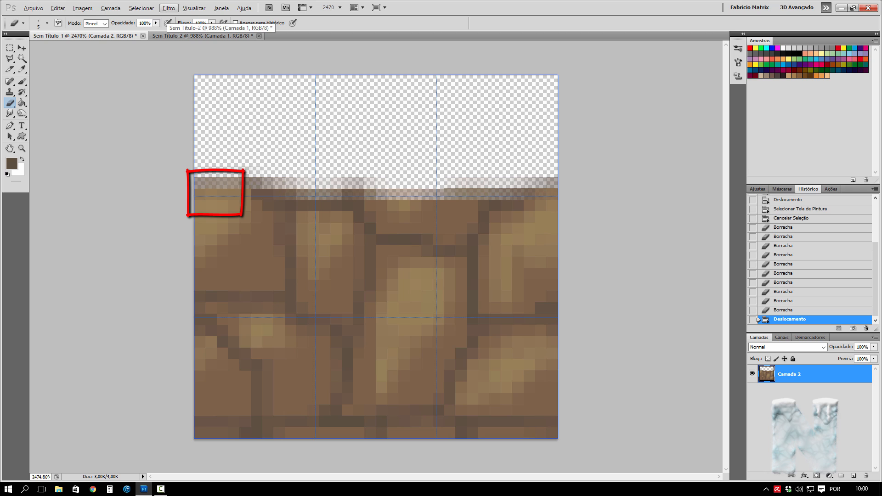
{"action": "mouse_move", "coordinate": [554, 163]}
{"action": "left_mouse_down"}
{"action": "mouse_move", "coordinate": [550, 209]}
{"action": "mouse_move", "coordinate": [538, 164]}
{"action": "left_mouse_up"}
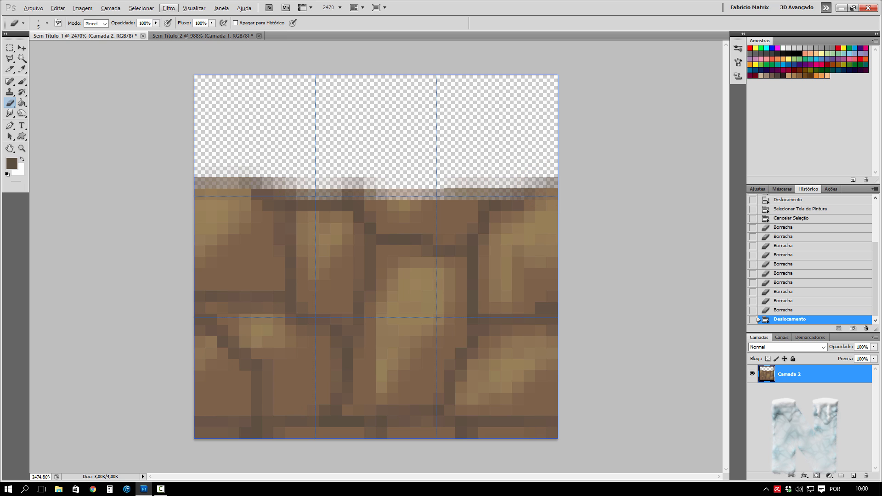
Step: Add a new layer above the stones and set the Brush's foreground colour to green 427034
{"action": "left_click", "coordinate": [852, 475]}
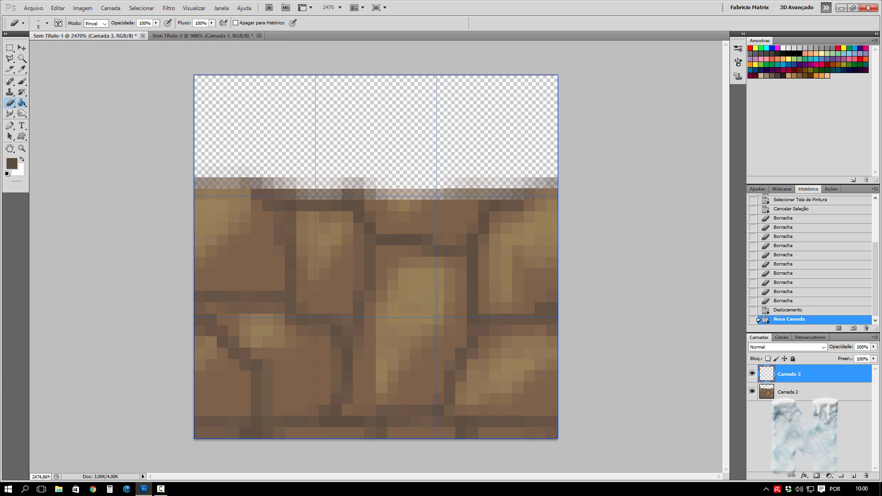
{"action": "left_click", "coordinate": [22, 82]}
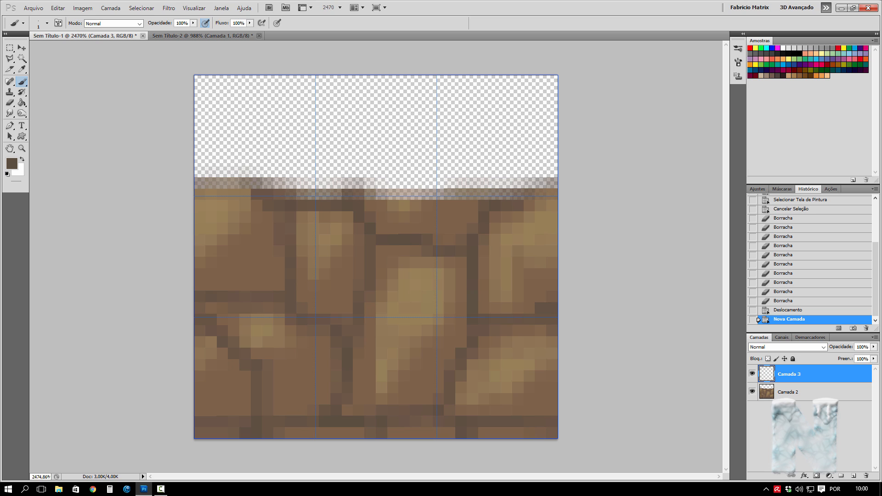
{"action": "left_click", "coordinate": [12, 163]}
{"action": "left_click", "coordinate": [651, 161]}
{"action": "left_click", "coordinate": [585, 143]}
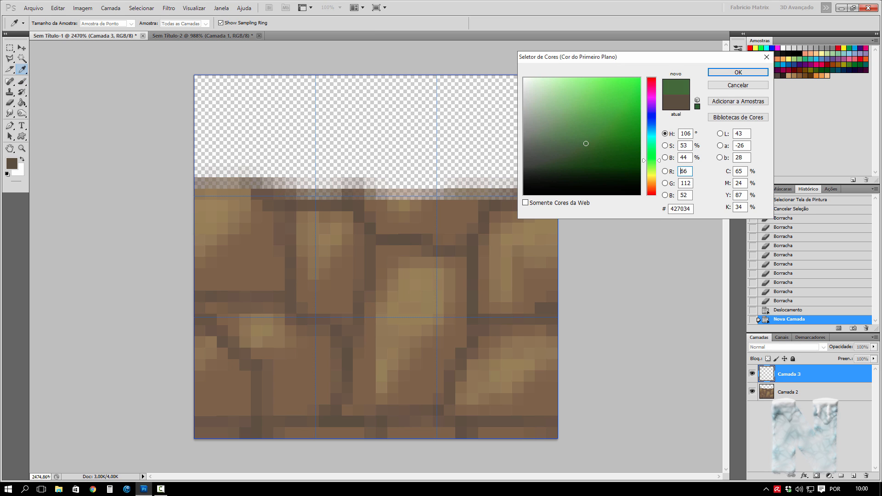
{"action": "left_click", "coordinate": [737, 72]}
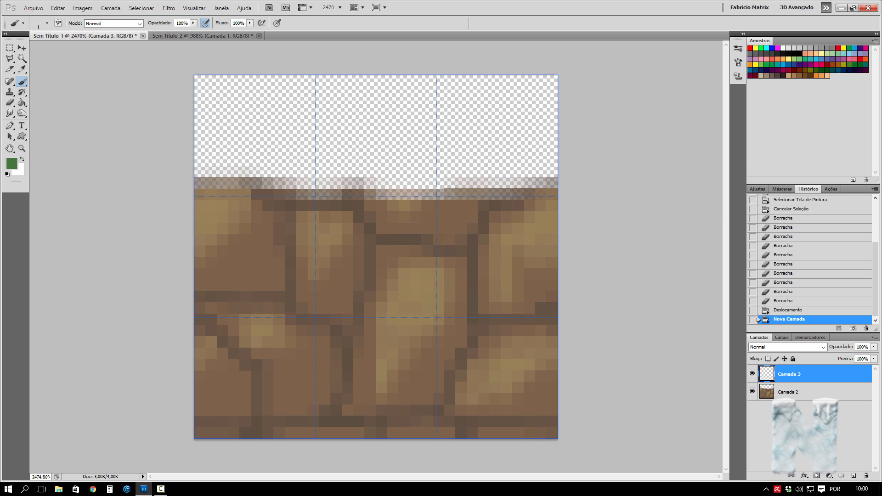
Step: Paint a green band along the upper edge of the stones at 37% brush opacity
{"action": "left_click", "coordinate": [193, 23]}
{"action": "left_click_drag", "start_coordinate": [194, 32], "coordinate": [164, 31]}
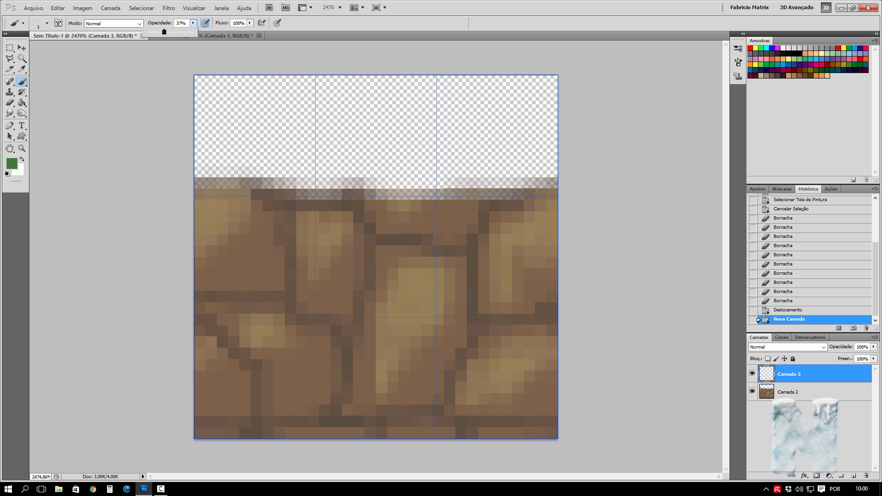
{"action": "mouse_move", "coordinate": [202, 202]}
{"action": "left_mouse_down"}
{"action": "mouse_move", "coordinate": [269, 182]}
{"action": "mouse_move", "coordinate": [363, 195]}
{"action": "mouse_move", "coordinate": [557, 195]}
{"action": "left_mouse_up"}
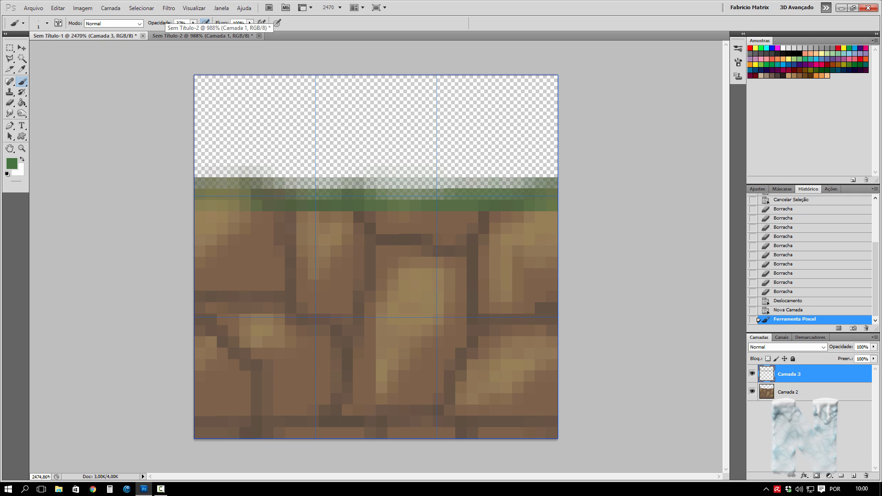
{"action": "left_click_drag", "start_coordinate": [222, 200], "coordinate": [200, 205]}
Step: Paint green vines hanging from the band along the joints between the stones on the tile's left half
{"action": "left_click_drag", "start_coordinate": [279, 215], "coordinate": [290, 251]}
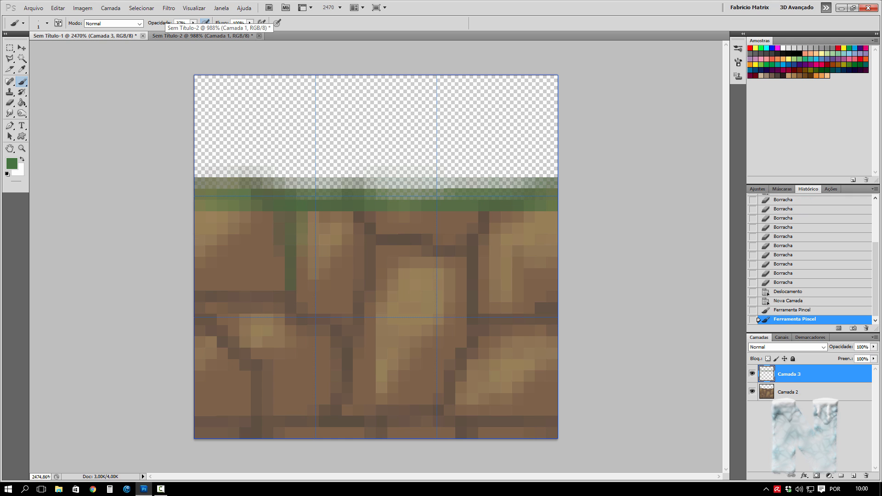
{"action": "left_click_drag", "start_coordinate": [346, 388], "coordinate": [347, 398]}
{"action": "mouse_move", "coordinate": [290, 225]}
{"action": "left_mouse_down"}
{"action": "mouse_move", "coordinate": [290, 303]}
{"action": "mouse_move", "coordinate": [347, 399]}
{"action": "left_mouse_up"}
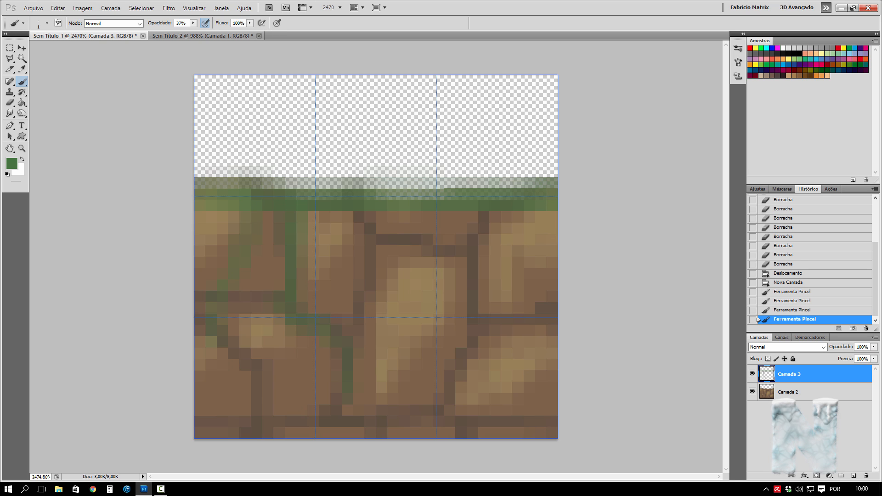
{"action": "left_click_drag", "start_coordinate": [257, 204], "coordinate": [223, 285]}
{"action": "left_click_drag", "start_coordinate": [223, 341], "coordinate": [222, 353]}
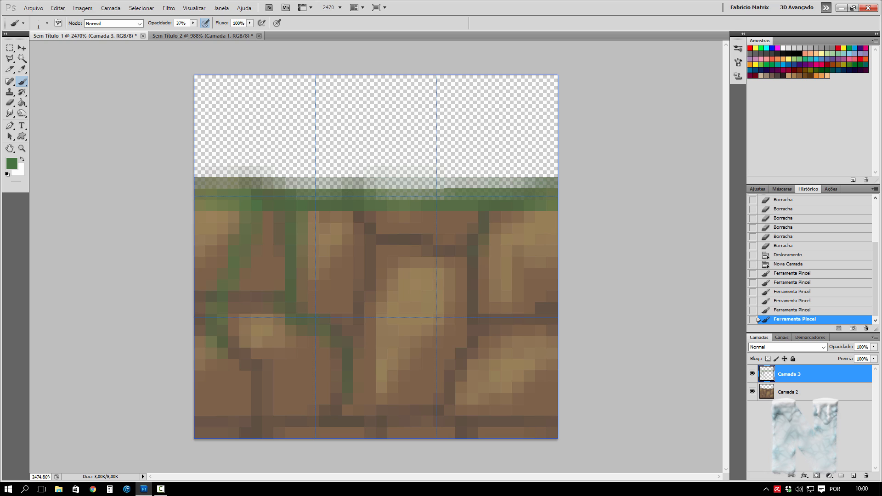
Step: Set the brush opacity to 70% and paint more vines down the middle and right stones, sampling a green from the tile for the last one
{"action": "left_click", "coordinate": [193, 23]}
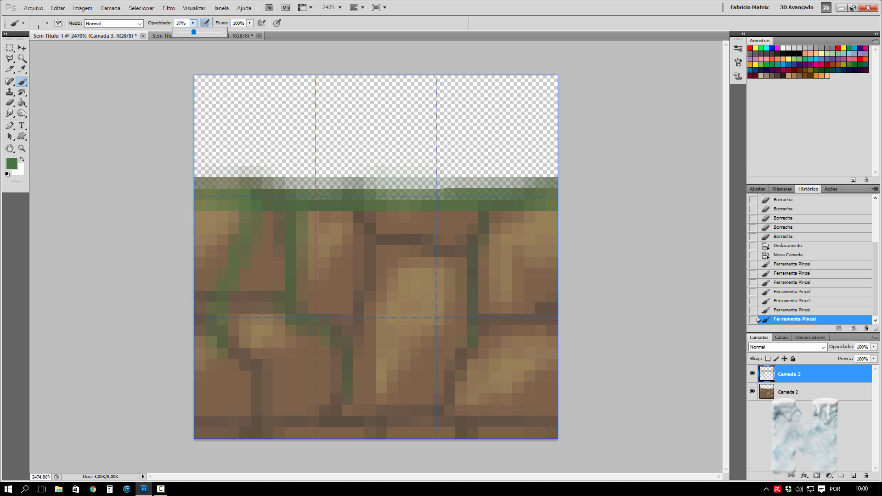
{"action": "key", "text": "Return"}
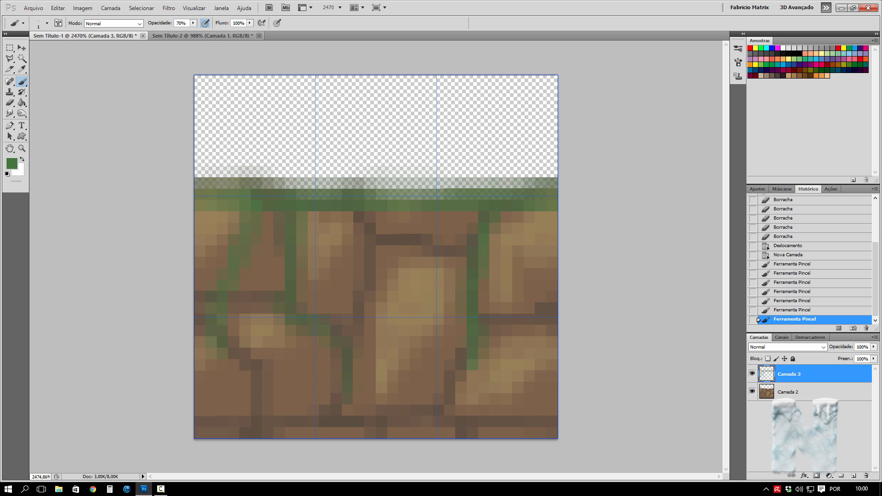
{"action": "left_click_drag", "start_coordinate": [472, 365], "coordinate": [472, 377]}
{"action": "left_click_drag", "start_coordinate": [422, 205], "coordinate": [380, 239]}
{"action": "mouse_move", "coordinate": [404, 269]}
{"action": "left_mouse_down"}
{"action": "mouse_move", "coordinate": [414, 317]}
{"action": "mouse_move", "coordinate": [403, 354]}
{"action": "left_mouse_up"}
{"action": "mouse_move", "coordinate": [381, 273]}
{"action": "left_mouse_down"}
{"action": "mouse_move", "coordinate": [416, 331]}
{"action": "mouse_move", "coordinate": [415, 365]}
{"action": "left_mouse_up"}
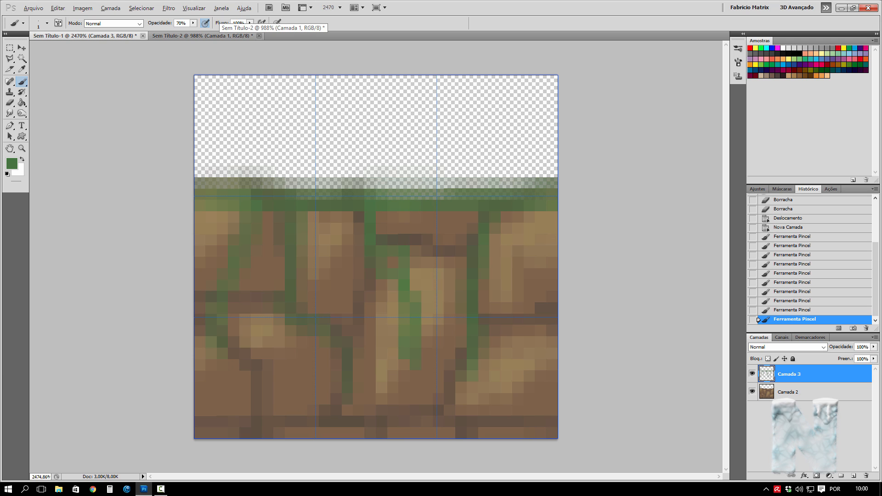
{"action": "left_click", "coordinate": [467, 359], "text": "alt"}
{"action": "left_click_drag", "start_coordinate": [540, 210], "coordinate": [540, 359]}
Step: Touch up the green band's left end and apply a drop shadow to the green layer
{"action": "scroll", "coordinate": [376, 256], "scroll_direction": "down", "scroll_amount": 6}
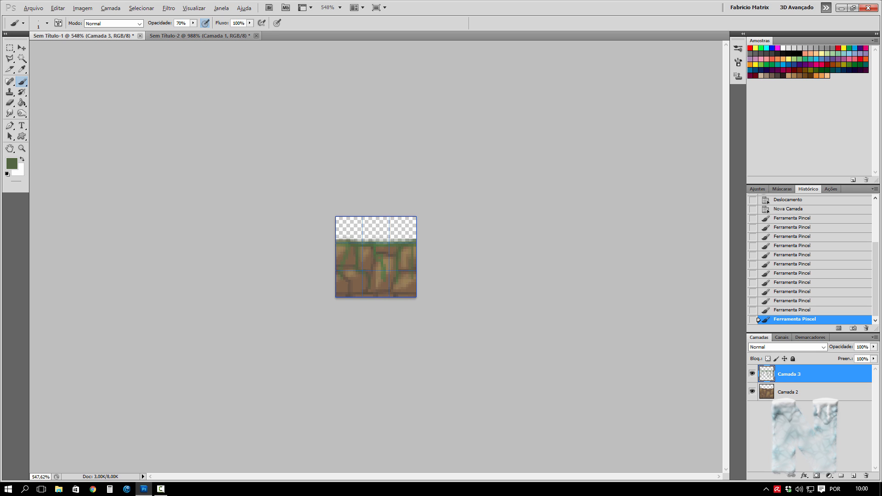
{"action": "scroll", "coordinate": [376, 255], "scroll_direction": "up", "scroll_amount": 3}
{"action": "left_click_drag", "start_coordinate": [305, 235], "coordinate": [313, 235]}
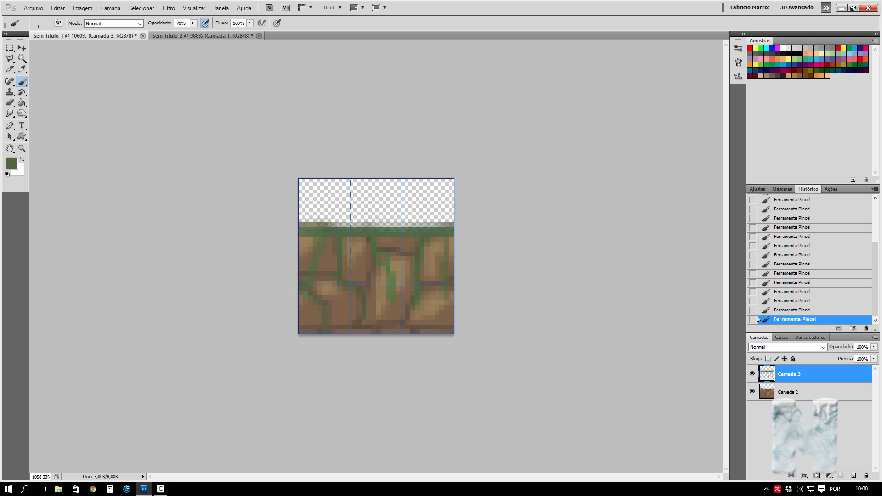
{"action": "scroll", "coordinate": [376, 257], "scroll_direction": "up", "scroll_amount": 2}
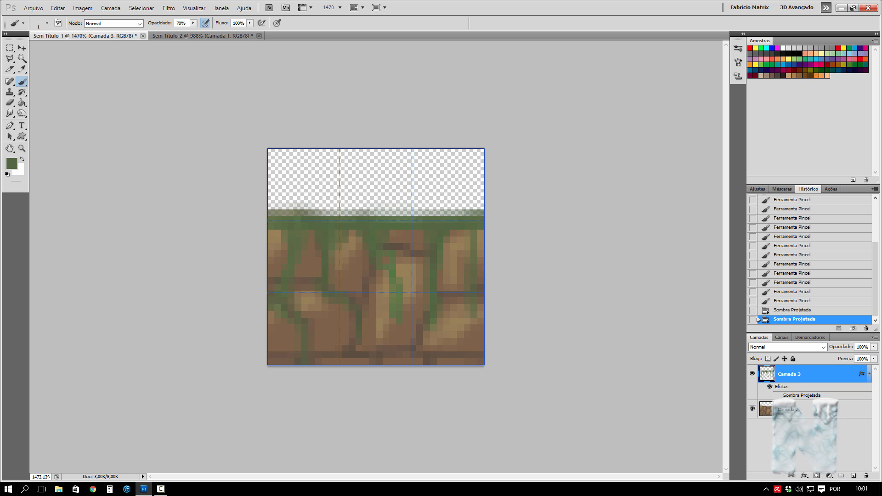
Step: Sample the dark brown of the stone joints and paint thin shading strokes between and beside the vines
{"action": "left_click", "coordinate": [387, 253]}
{"action": "left_click", "coordinate": [396, 250], "text": "alt"}
{"action": "left_click_drag", "start_coordinate": [305, 231], "coordinate": [302, 310]}
{"action": "left_click_drag", "start_coordinate": [372, 226], "coordinate": [400, 322]}
{"action": "left_click_drag", "start_coordinate": [413, 246], "coordinate": [413, 308]}
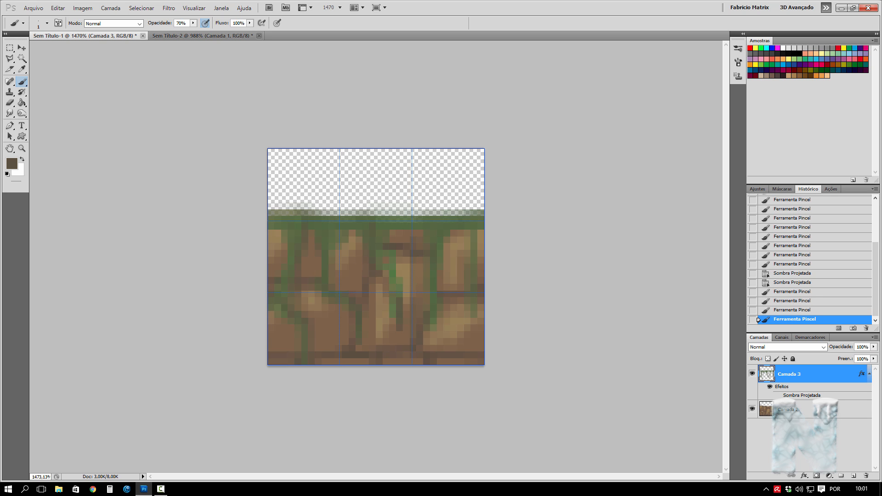
Step: Repeat the last Offset filter on the green layer, retouch the seam in its band, and offset it back
{"action": "scroll", "coordinate": [409, 298], "scroll_direction": "down", "scroll_amount": 8}
{"action": "scroll", "coordinate": [375, 257], "scroll_direction": "up", "scroll_amount": 8}
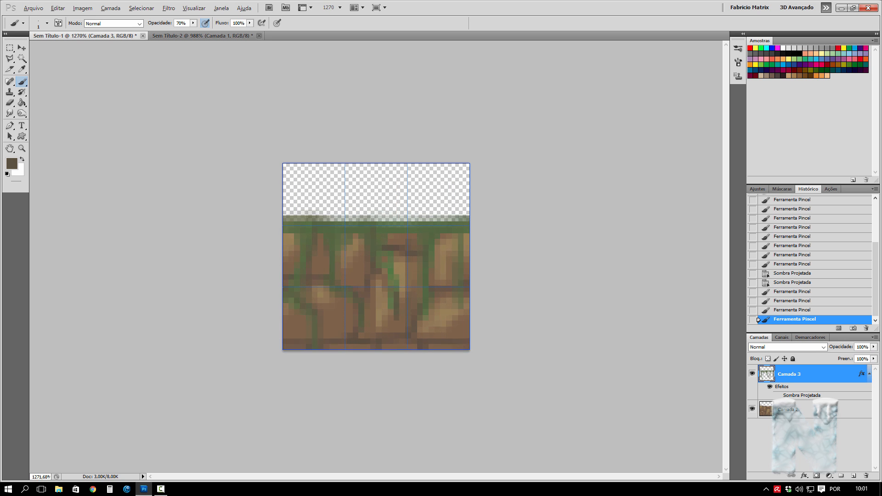
{"action": "key", "text": "alt"}
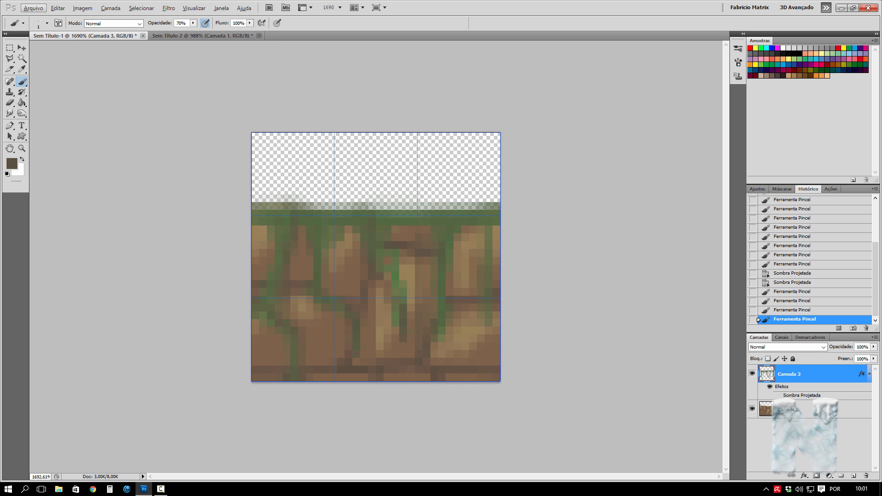
{"action": "key", "text": "alt"}
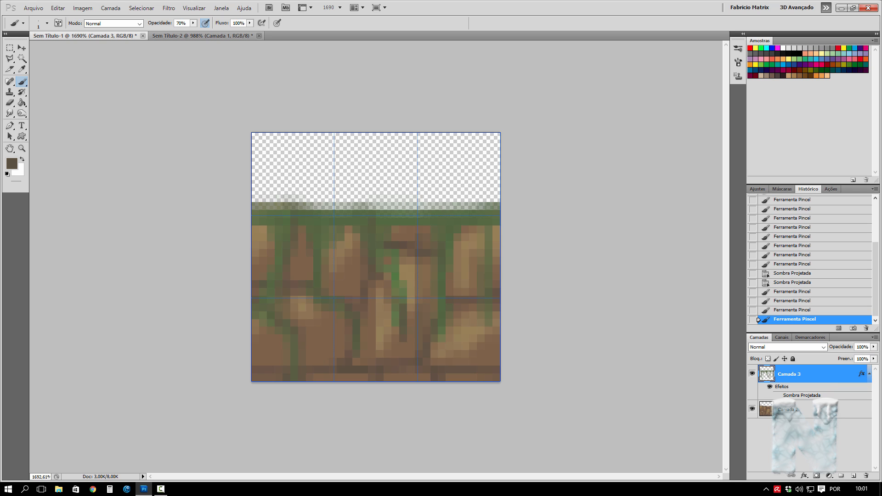
{"action": "key", "text": "ctrl+f"}
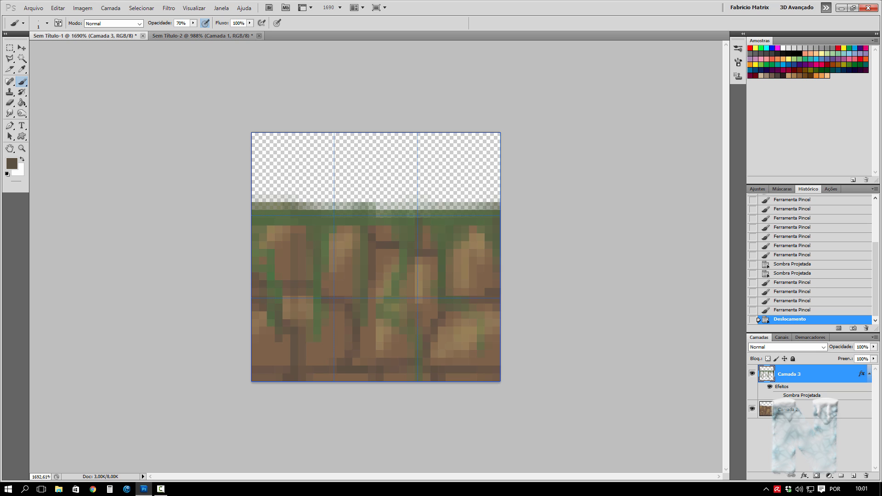
{"action": "left_click_drag", "start_coordinate": [387, 221], "coordinate": [379, 229]}
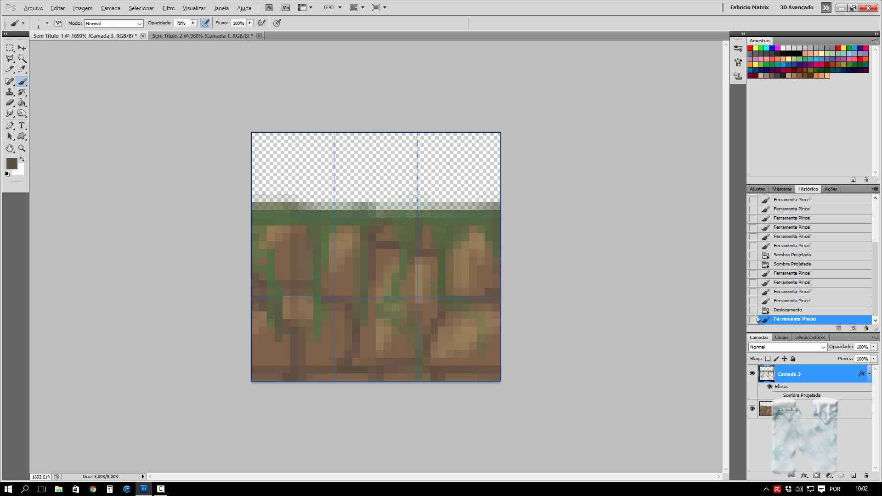
{"action": "left_click", "coordinate": [396, 223], "text": "alt"}
{"action": "key", "text": "ctrl+f"}
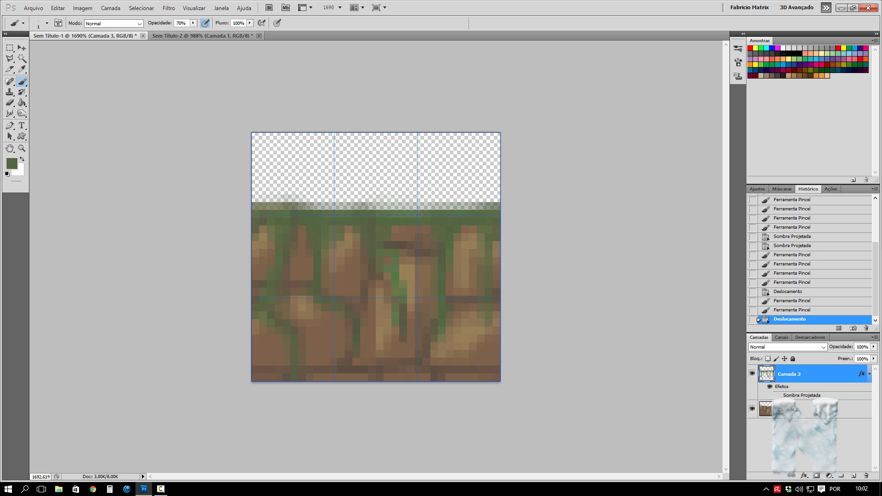
Step: Copy the whole merged tile into Sem Título-2 and align it with the grid cell beside the stone tile
{"action": "key", "text": "ctrl+a"}
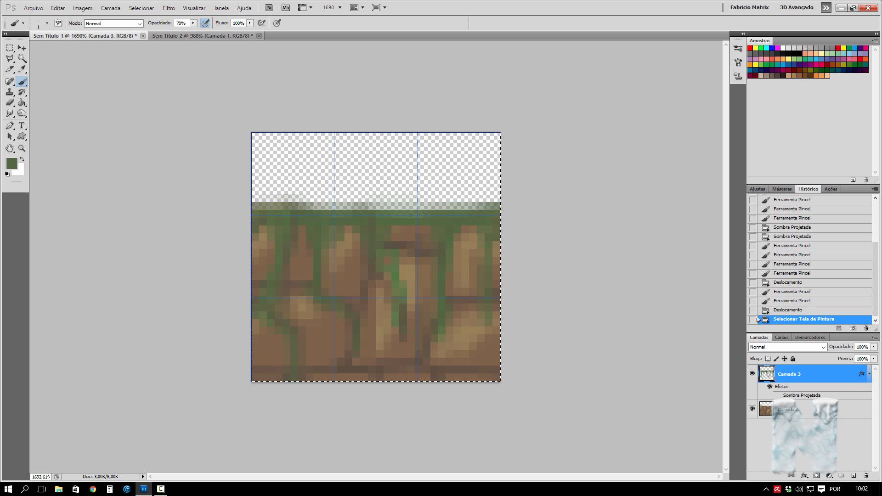
{"action": "key", "text": "ctrl+Tab"}
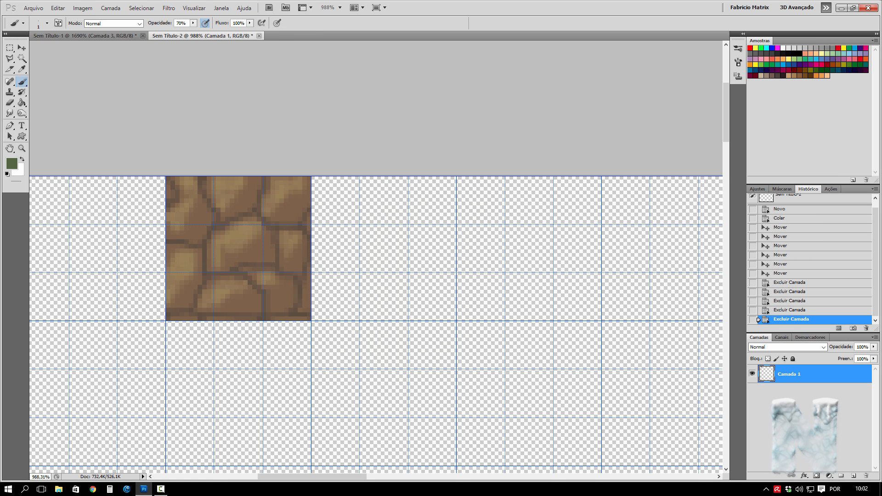
{"action": "key", "text": "ctrl+v"}
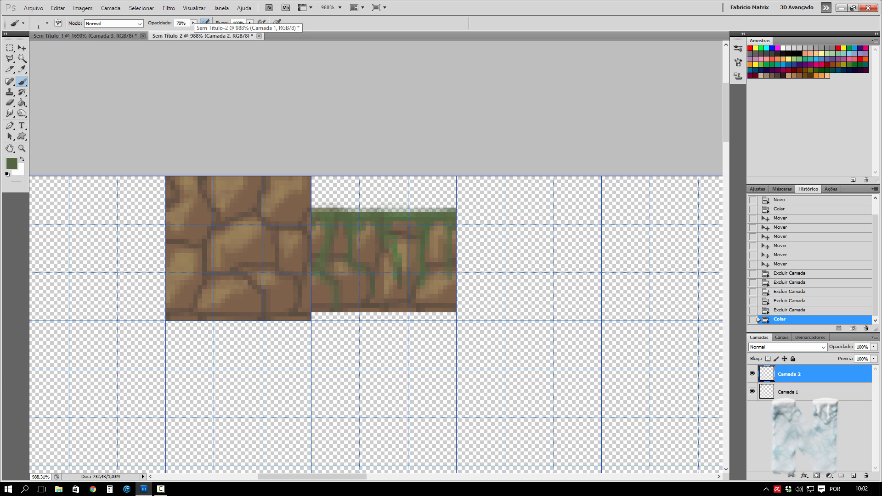
{"action": "key", "text": "ctrl+Down"}
{"action": "key", "text": "ctrl+Down"}
{"action": "key", "text": "v"}
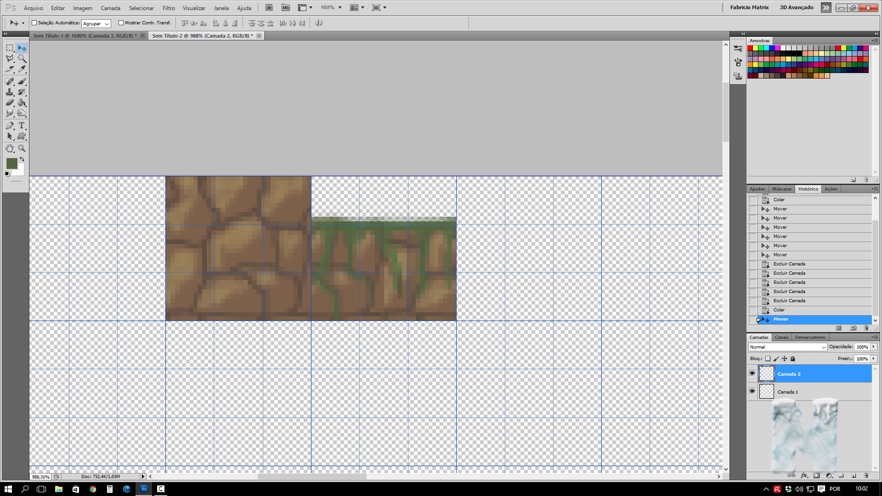
Step: Move the plain stone tile on Camada 1 into the grid cell directly below the green-topped tile
{"action": "left_click", "coordinate": [788, 392]}
{"action": "mouse_move", "coordinate": [239, 243]}
{"action": "left_mouse_down"}
{"action": "mouse_move", "coordinate": [239, 302]}
{"action": "mouse_move", "coordinate": [383, 403]}
{"action": "mouse_move", "coordinate": [364, 296]}
{"action": "mouse_move", "coordinate": [374, 316]}
{"action": "left_mouse_up"}
{"action": "key", "text": "space"}
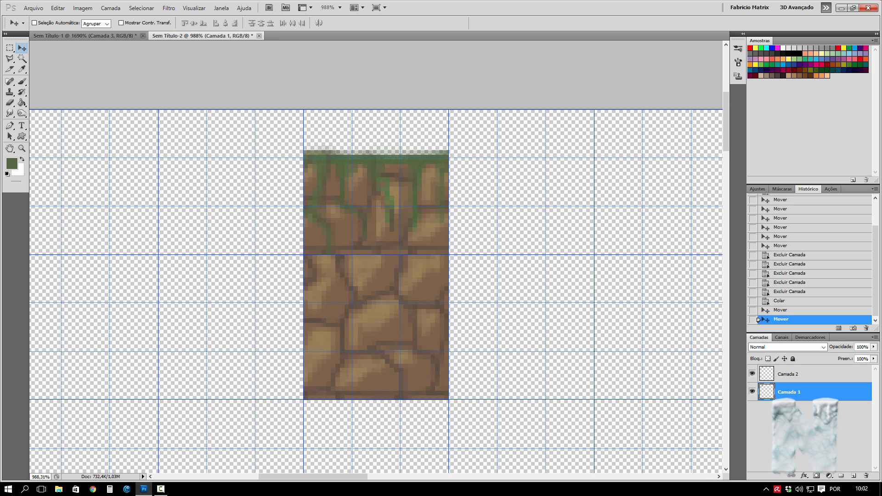
Step: Return to Sem Título-1, clear the selection, and merge the green layer with the stone layer
{"action": "left_click", "coordinate": [87, 35]}
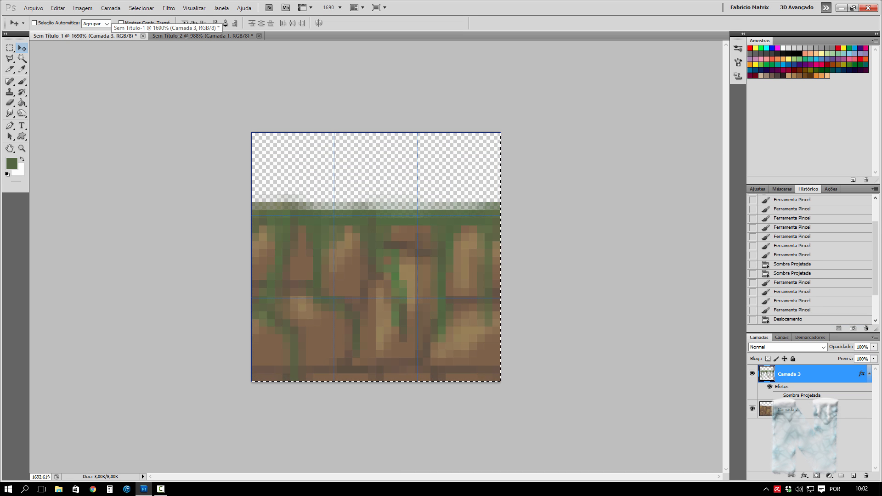
{"action": "key", "text": "ctrl+d"}
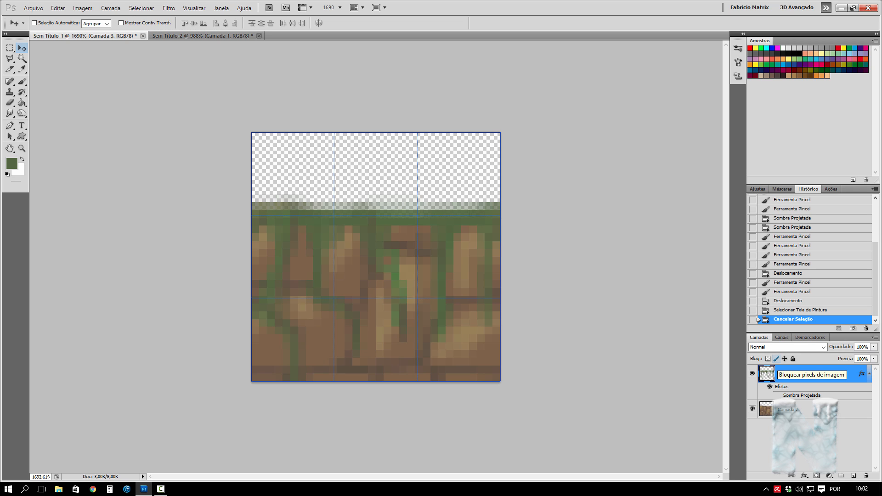
{"action": "left_click", "coordinate": [789, 409], "text": "shift"}
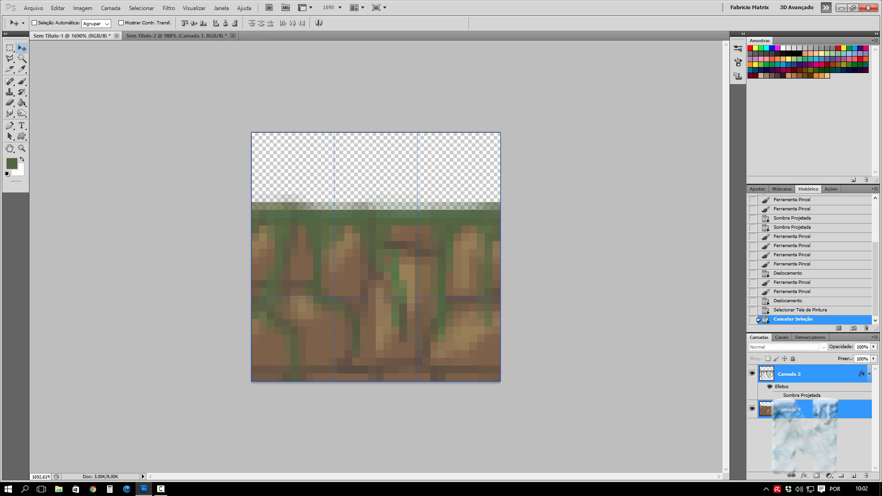
{"action": "right_click", "coordinate": [761, 371]}
{"action": "left_click", "coordinate": [790, 346]}
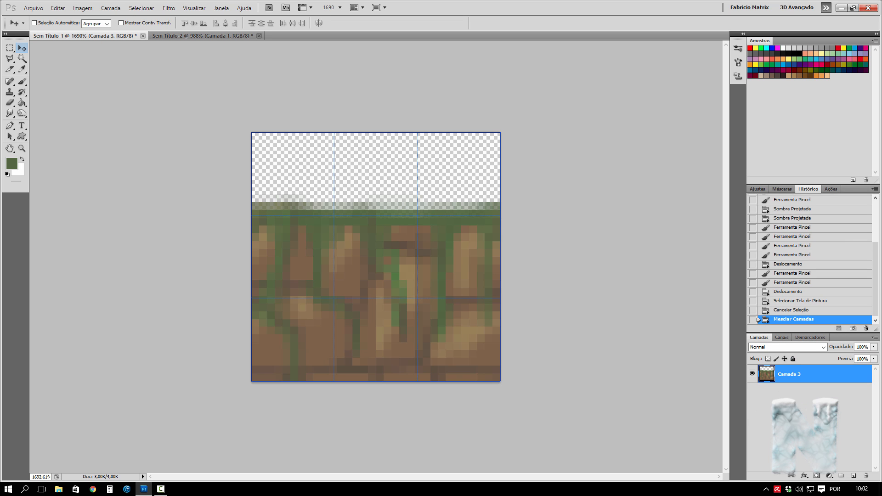
Step: Erase the right third of the merged tile with the 5 px eraser and round off its upper right corner
{"action": "key", "text": "e"}
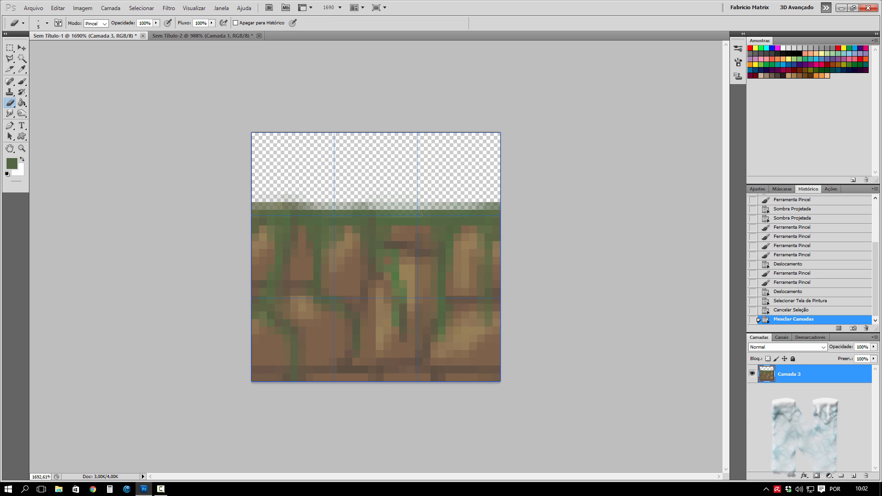
{"action": "mouse_move", "coordinate": [440, 216]}
{"action": "left_mouse_down"}
{"action": "mouse_move", "coordinate": [443, 367]}
{"action": "mouse_move", "coordinate": [478, 317]}
{"action": "mouse_move", "coordinate": [487, 216]}
{"action": "mouse_move", "coordinate": [489, 303]}
{"action": "mouse_move", "coordinate": [453, 311]}
{"action": "left_mouse_up"}
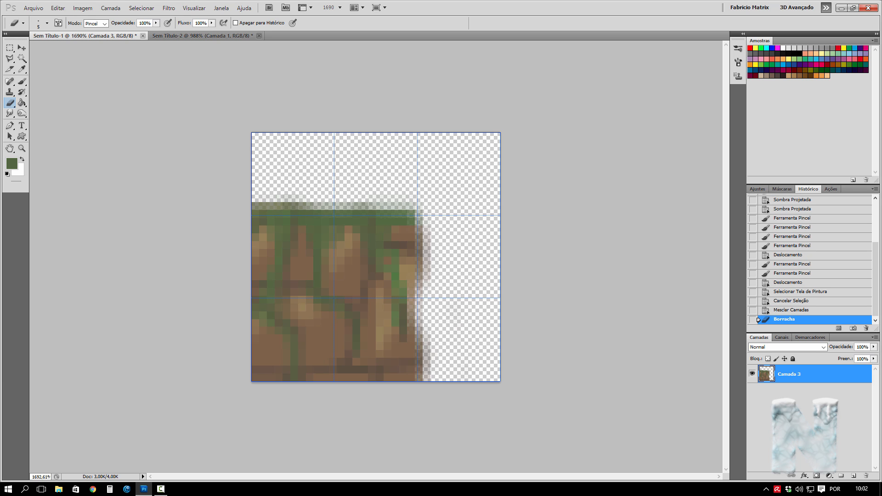
{"action": "left_click_drag", "start_coordinate": [423, 202], "coordinate": [420, 204]}
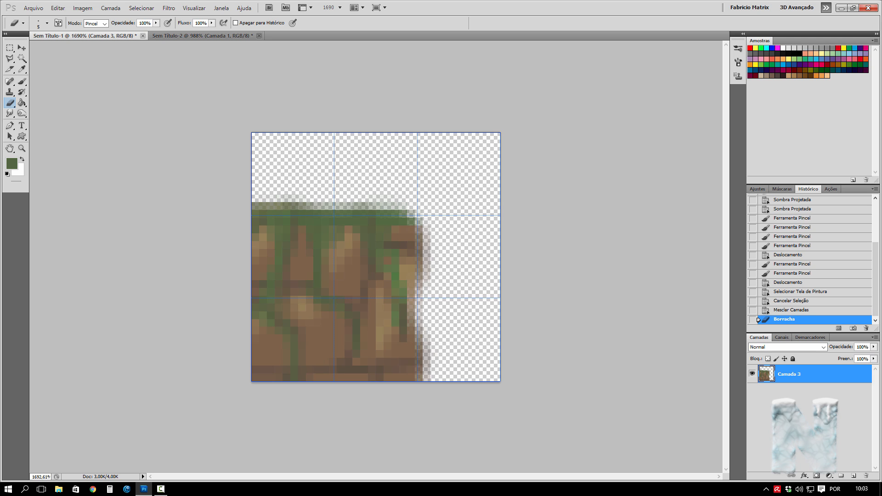
{"action": "left_click", "coordinate": [418, 206]}
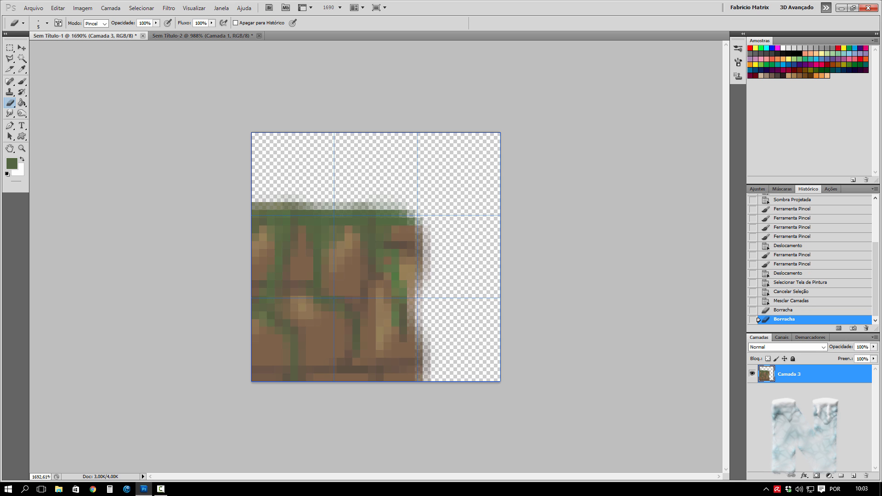
Step: Copy the right-corner tile into Sem Título-2 and place it in the grid cell right of the green-topped tile
{"action": "key", "text": "ctrl+a"}
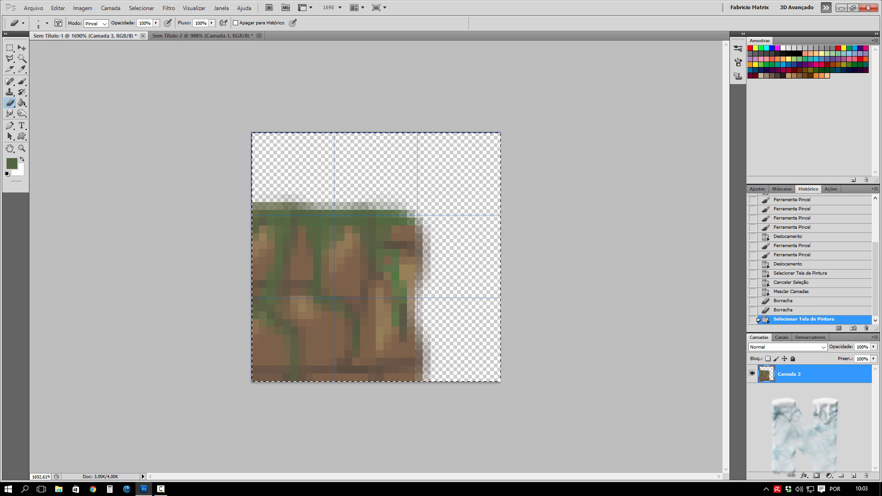
{"action": "left_click", "coordinate": [202, 35]}
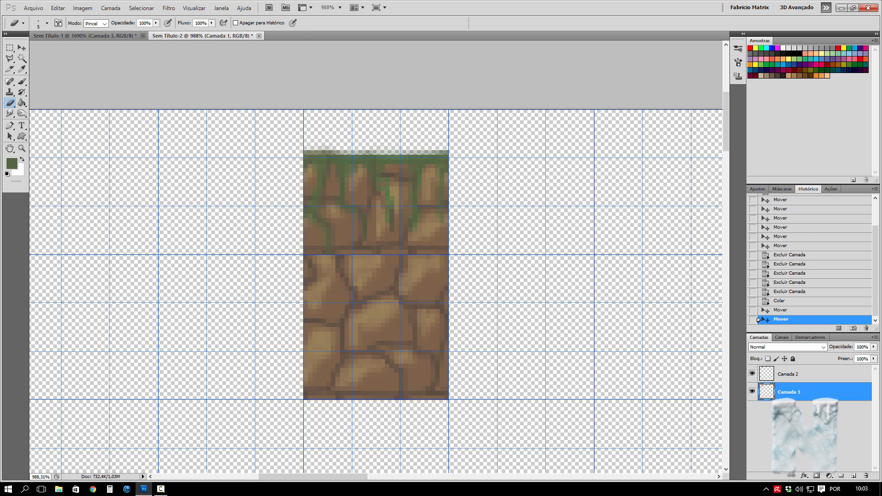
{"action": "key", "text": "ctrl+v"}
{"action": "left_click_drag", "start_coordinate": [372, 285], "coordinate": [499, 221]}
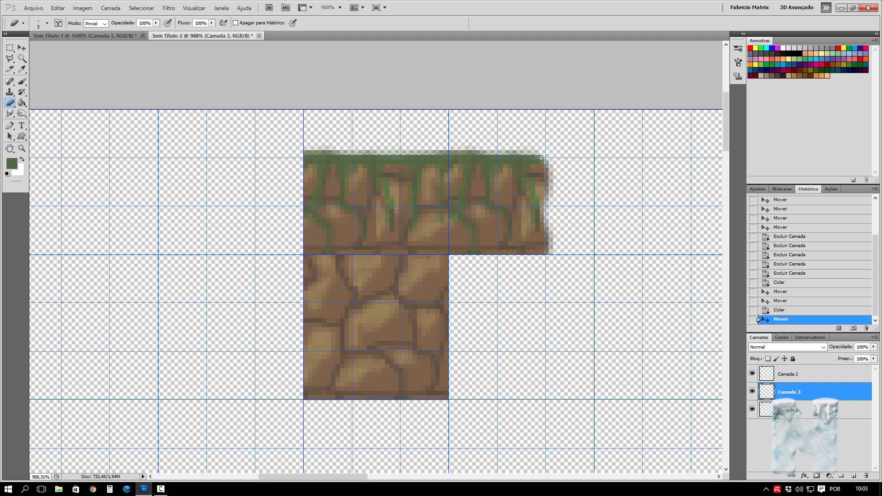
{"action": "key", "text": "v"}
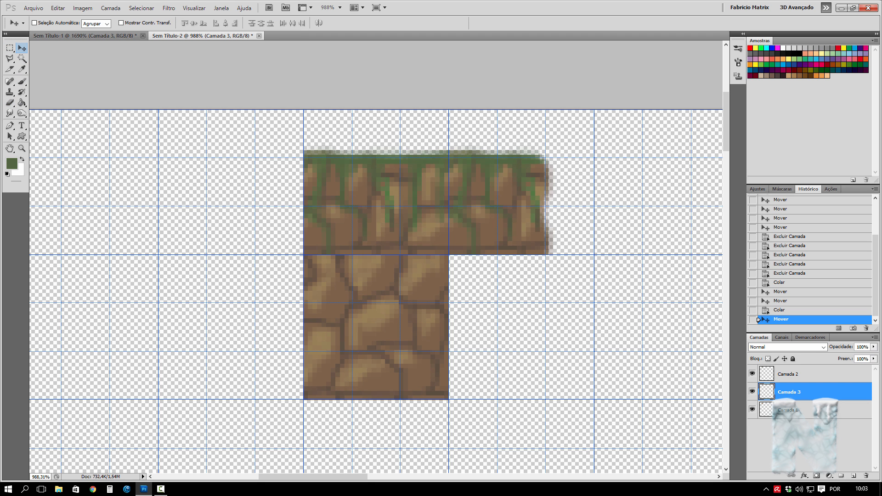
Step: In Sem Título-1, undo the right-side erasing and erase the merged tile's left side, rounding its upper left corner
{"action": "left_click", "coordinate": [108, 36]}
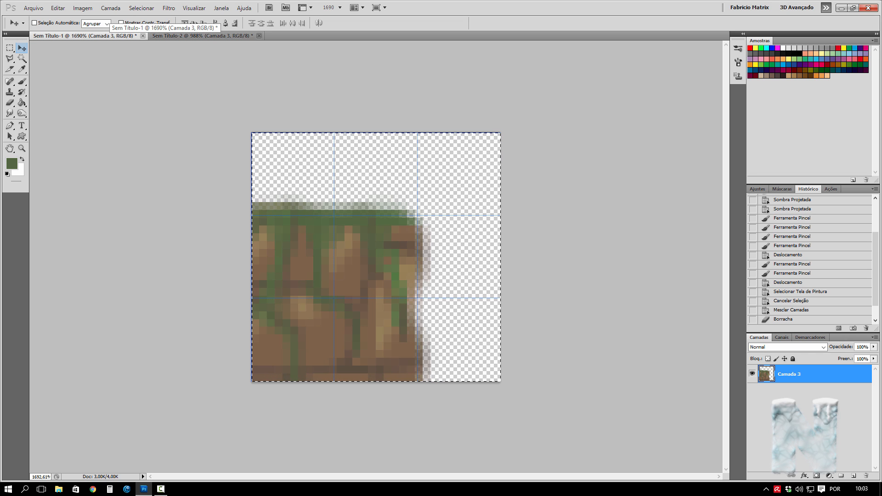
{"action": "key", "text": "ctrl+alt+z"}
{"action": "key", "text": "ctrl+alt+z"}
{"action": "key", "text": "ctrl+alt+z"}
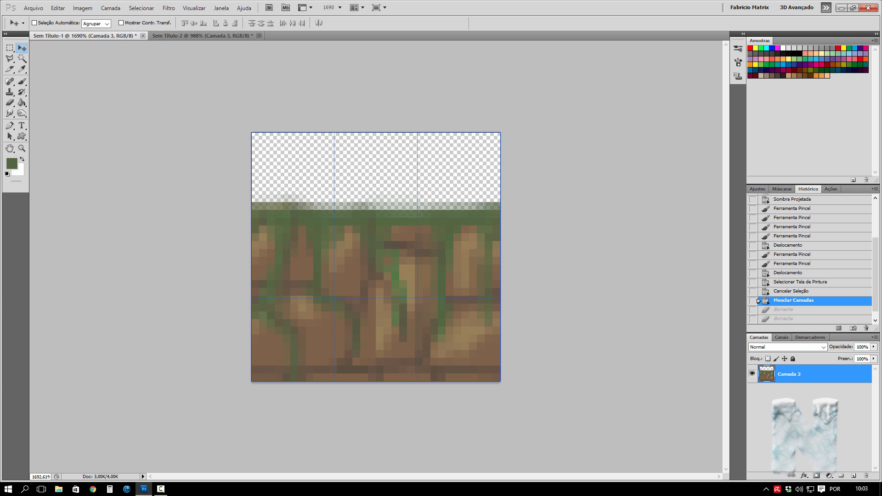
{"action": "key", "text": "e"}
{"action": "mouse_move", "coordinate": [308, 211]}
{"action": "left_mouse_down"}
{"action": "mouse_move", "coordinate": [286, 227]}
{"action": "mouse_move", "coordinate": [285, 300]}
{"action": "mouse_move", "coordinate": [299, 327]}
{"action": "mouse_move", "coordinate": [294, 355]}
{"action": "mouse_move", "coordinate": [306, 365]}
{"action": "mouse_move", "coordinate": [280, 376]}
{"action": "mouse_move", "coordinate": [262, 202]}
{"action": "mouse_move", "coordinate": [275, 317]}
{"action": "mouse_move", "coordinate": [255, 373]}
{"action": "left_mouse_up"}
Step: Copy the left-corner tile into Sem Título-2 and place it in the grid cell left of the green-topped tile
{"action": "key", "text": "ctrl+a"}
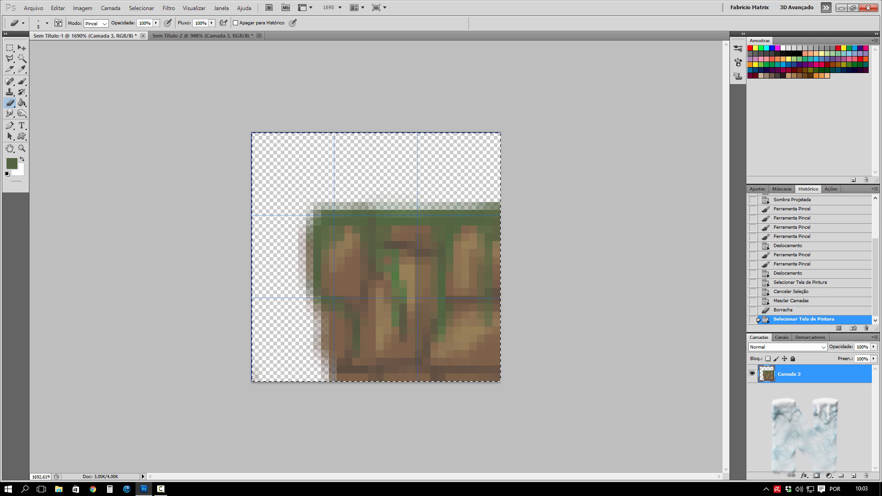
{"action": "key", "text": "ctrl+c"}
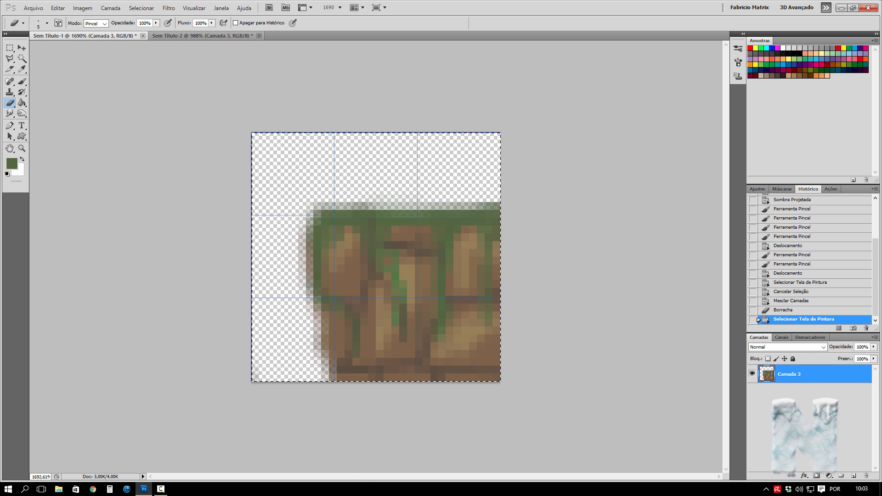
{"action": "left_click", "coordinate": [216, 36]}
{"action": "key", "text": "ctrl+v"}
{"action": "left_click_drag", "start_coordinate": [376, 307], "coordinate": [263, 203]}
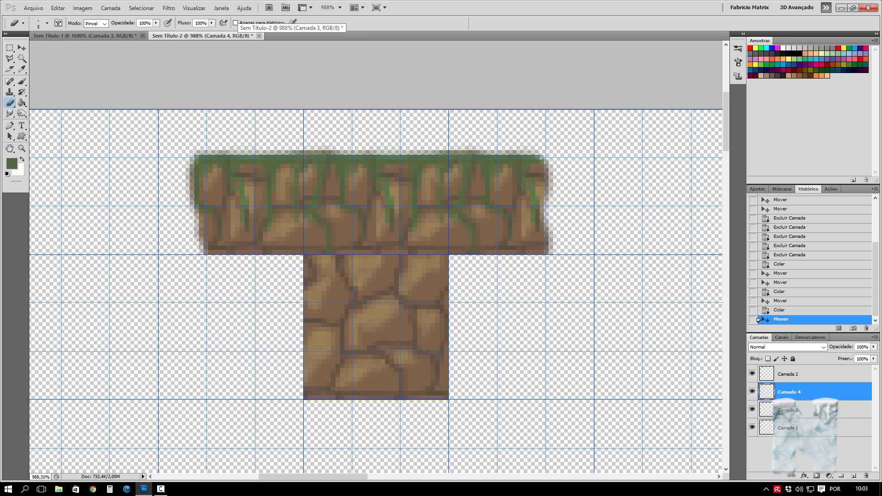
{"action": "left_click_drag", "start_coordinate": [188, 239], "coordinate": [189, 251]}
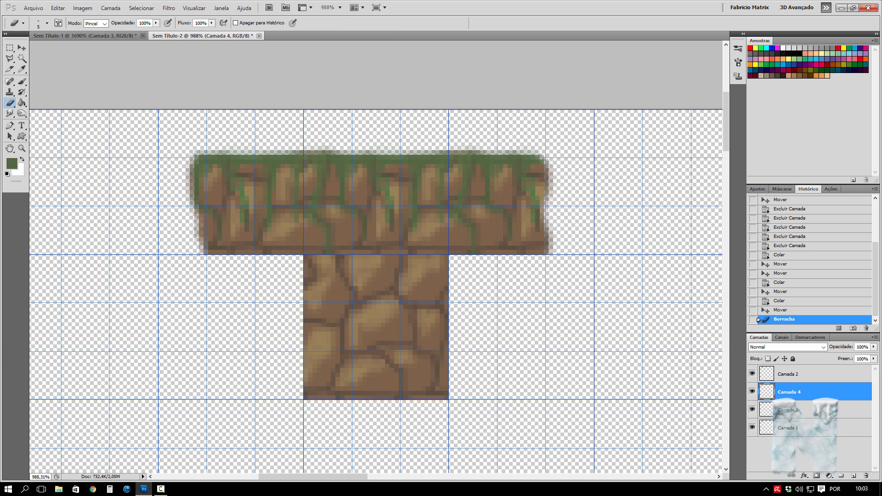
{"action": "key", "text": "v"}
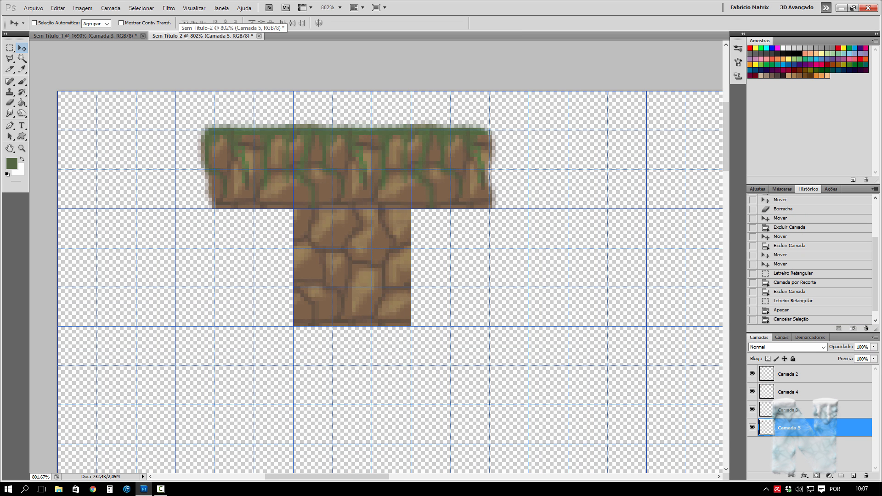
Step: Copy the plain stone tile from Sem Título-2 onto a new layer in Sem Título-1 and hide Camada 3
{"action": "key", "text": "m"}
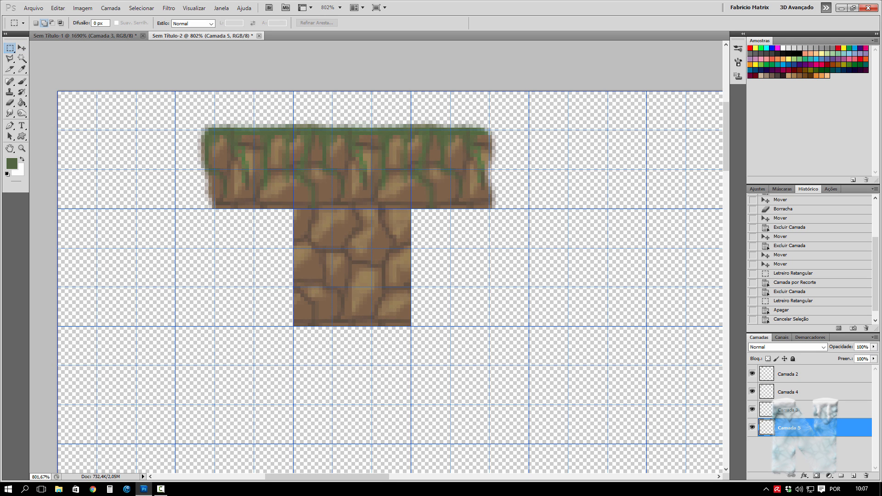
{"action": "left_click_drag", "start_coordinate": [333, 250], "coordinate": [411, 326]}
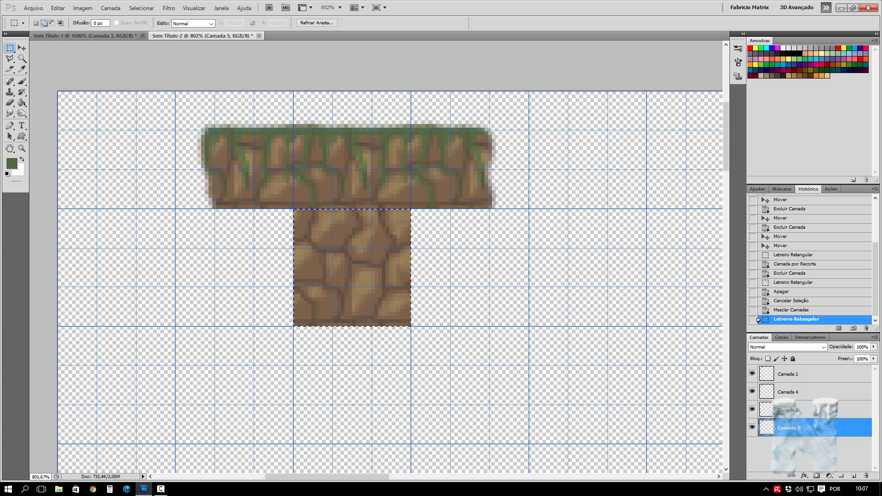
{"action": "left_click", "coordinate": [83, 35]}
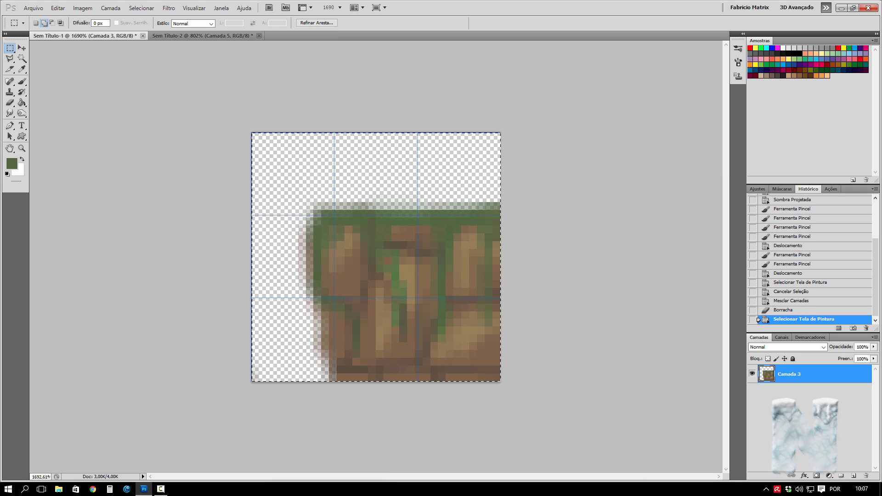
{"action": "left_click", "coordinate": [853, 476]}
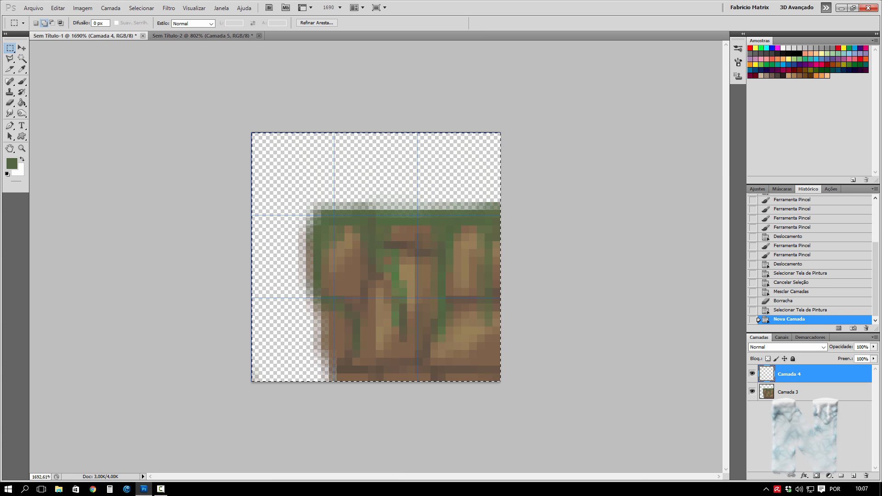
{"action": "key", "text": "ctrl+d"}
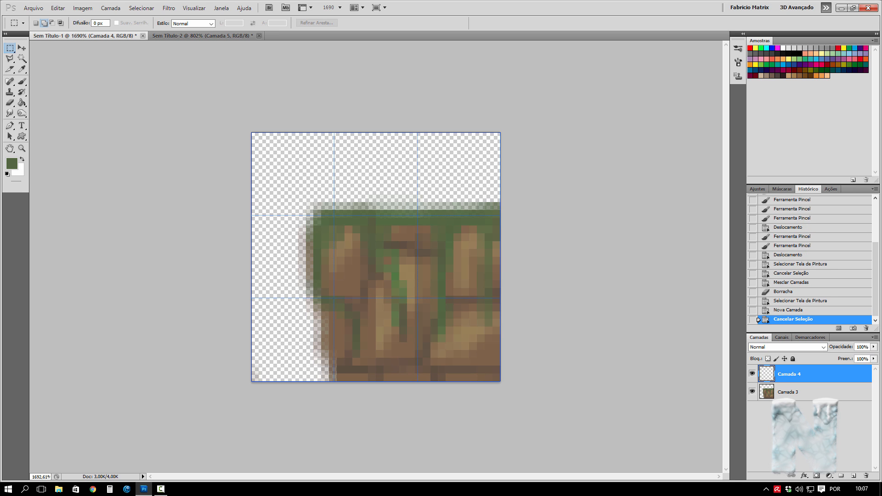
{"action": "key", "text": "ctrl+v"}
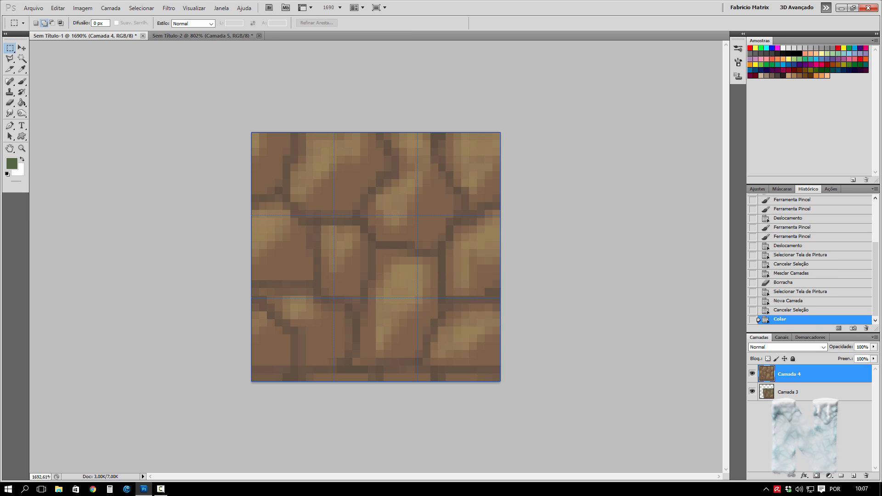
{"action": "left_click", "coordinate": [751, 391]}
Step: Erase the left third of the stone tile on Camada 4 with the 5 px eraser, leaving an uneven edge
{"action": "left_click", "coordinate": [10, 103]}
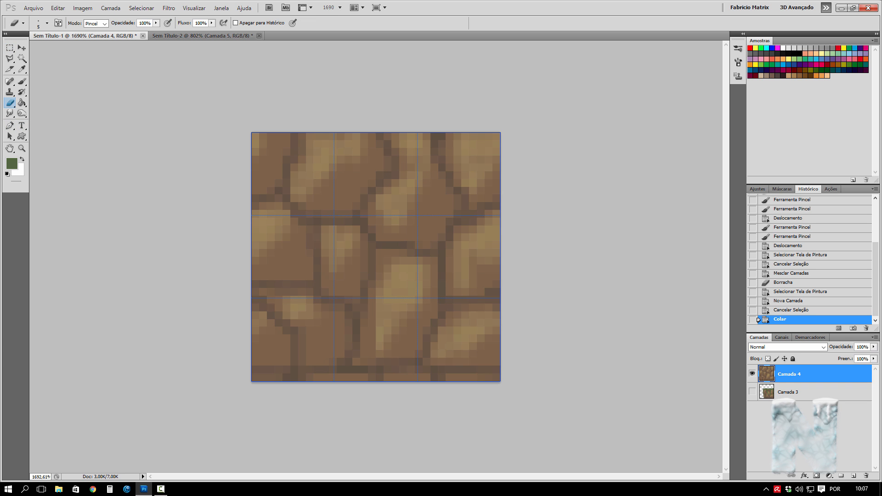
{"action": "left_click", "coordinate": [203, 35]}
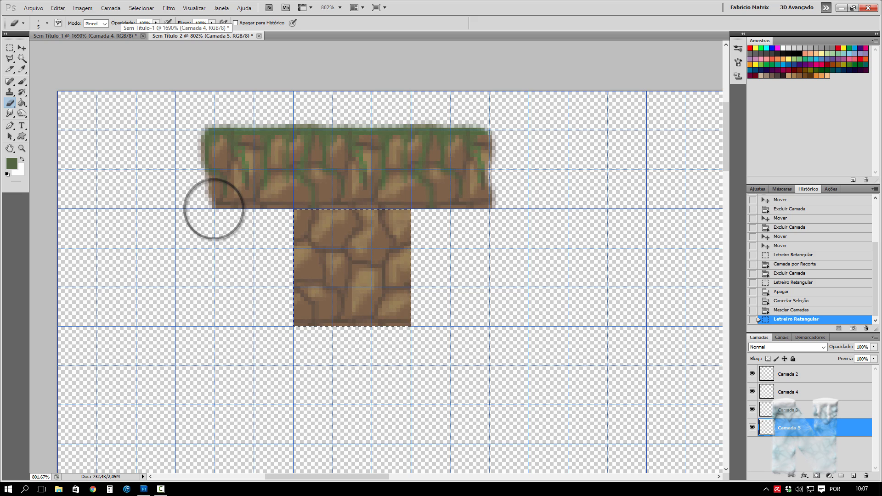
{"action": "left_click", "coordinate": [85, 35]}
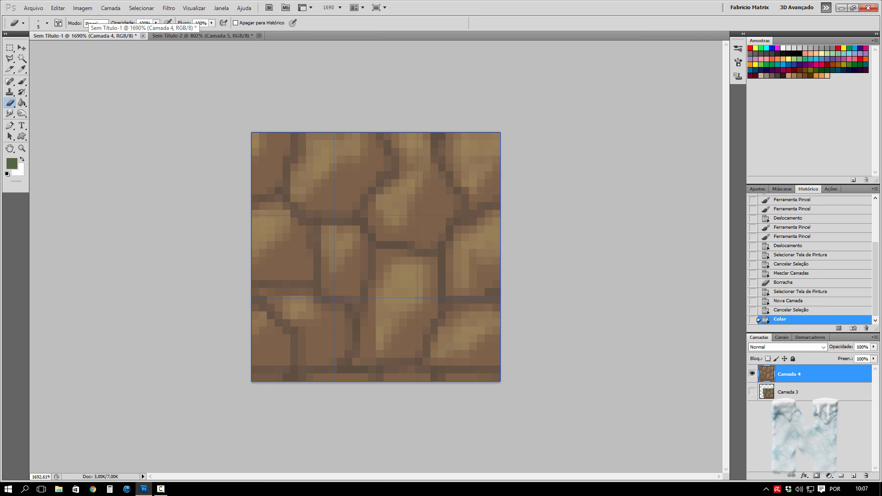
{"action": "mouse_move", "coordinate": [317, 138]}
{"action": "left_mouse_down"}
{"action": "mouse_move", "coordinate": [314, 184]}
{"action": "mouse_move", "coordinate": [347, 241]}
{"action": "mouse_move", "coordinate": [317, 301]}
{"action": "mouse_move", "coordinate": [312, 379]}
{"action": "mouse_move", "coordinate": [275, 349]}
{"action": "mouse_move", "coordinate": [274, 138]}
{"action": "mouse_move", "coordinate": [255, 319]}
{"action": "mouse_move", "coordinate": [294, 330]}
{"action": "mouse_move", "coordinate": [294, 136]}
{"action": "left_mouse_up"}
{"action": "left_click_drag", "start_coordinate": [309, 222], "coordinate": [309, 266]}
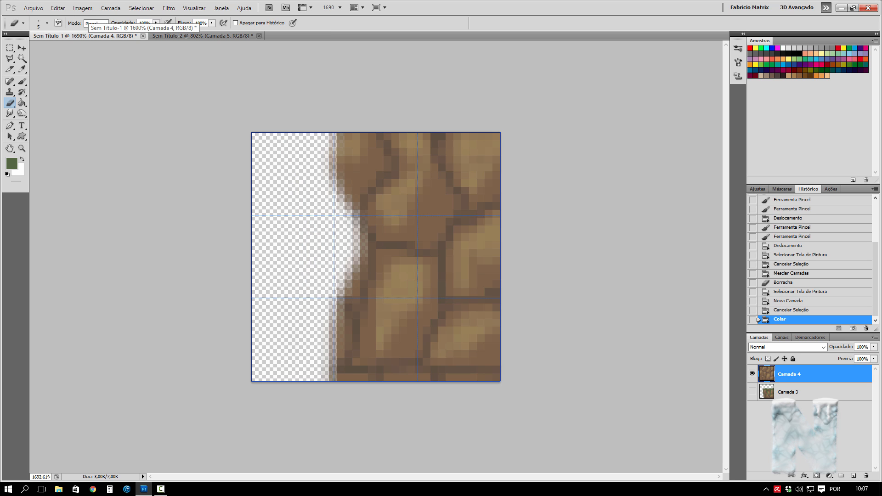
Step: Offset Camada 4 by 0 pixels horizontally and 16 pixels vertically
{"action": "left_click", "coordinate": [168, 8]}
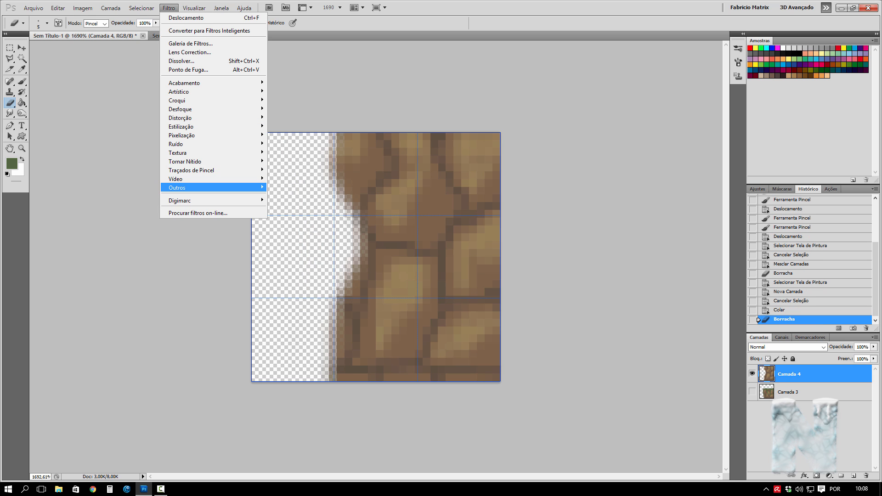
{"action": "mouse_move", "coordinate": [262, 187]}
{"action": "left_click", "coordinate": [284, 197]}
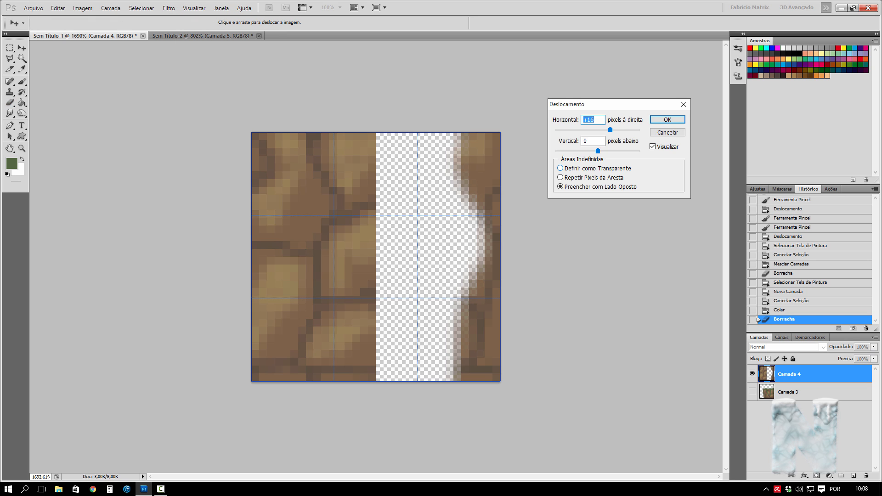
{"action": "type", "text": "0"}
{"action": "key", "text": "Tab"}
{"action": "type", "text": "16"}
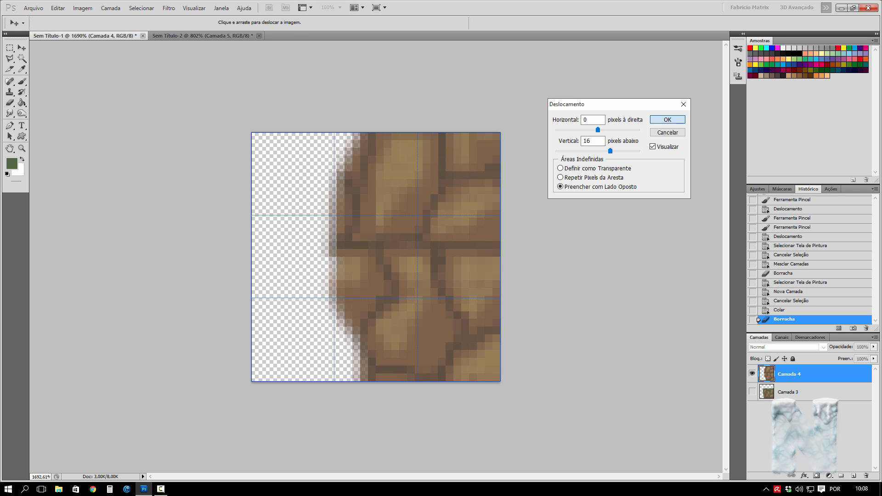
{"action": "key", "text": "Return"}
Step: Erase along the stone tile's left edge to smooth the vertical seam and trim around the protruding stone
{"action": "left_click_drag", "start_coordinate": [332, 259], "coordinate": [328, 207]}
{"action": "scroll", "coordinate": [376, 257], "scroll_direction": "down", "scroll_amount": 8}
{"action": "scroll", "coordinate": [376, 257], "scroll_direction": "down", "scroll_amount": 3}
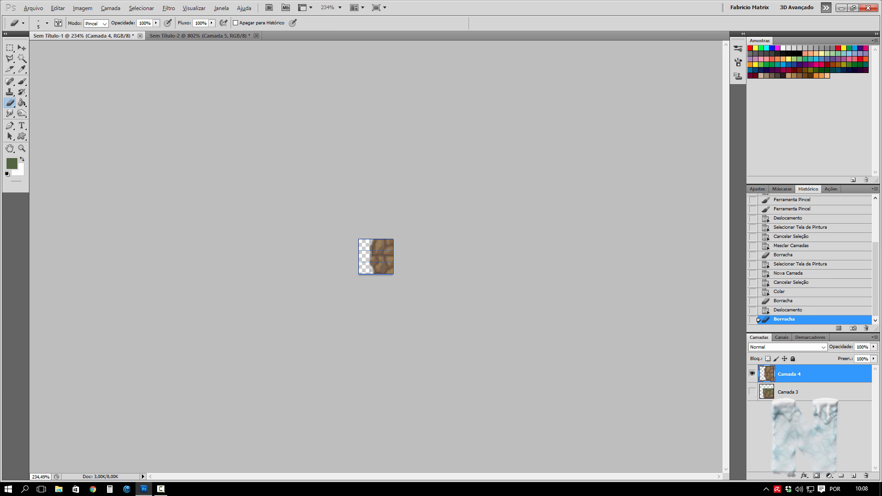
{"action": "scroll", "coordinate": [376, 257], "scroll_direction": "up", "scroll_amount": 10}
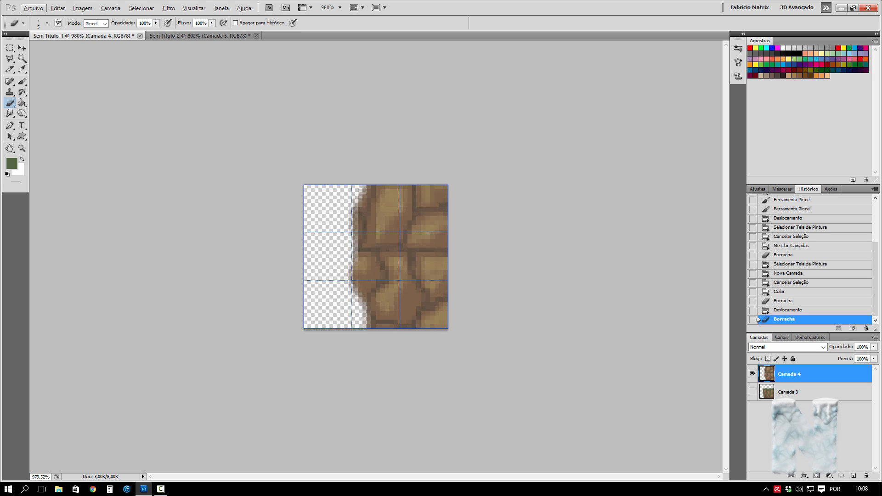
{"action": "mouse_move", "coordinate": [356, 211]}
{"action": "left_mouse_down"}
{"action": "mouse_move", "coordinate": [365, 202]}
{"action": "mouse_move", "coordinate": [356, 232]}
{"action": "mouse_move", "coordinate": [362, 257]}
{"action": "mouse_move", "coordinate": [350, 276]}
{"action": "left_mouse_up"}
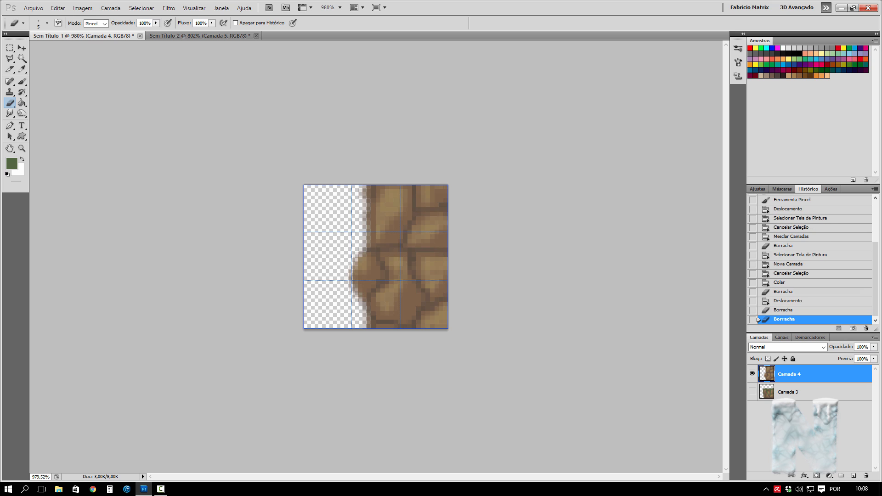
{"action": "left_click", "coordinate": [356, 292]}
{"action": "scroll", "coordinate": [363, 276], "scroll_direction": "down", "scroll_amount": 10}
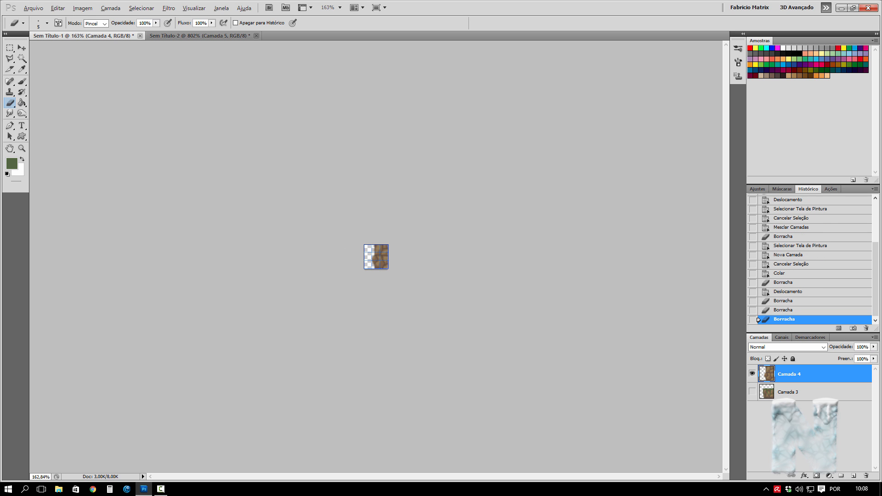
{"action": "scroll", "coordinate": [363, 275], "scroll_direction": "up", "scroll_amount": 3}
{"action": "scroll", "coordinate": [375, 257], "scroll_direction": "up", "scroll_amount": 9}
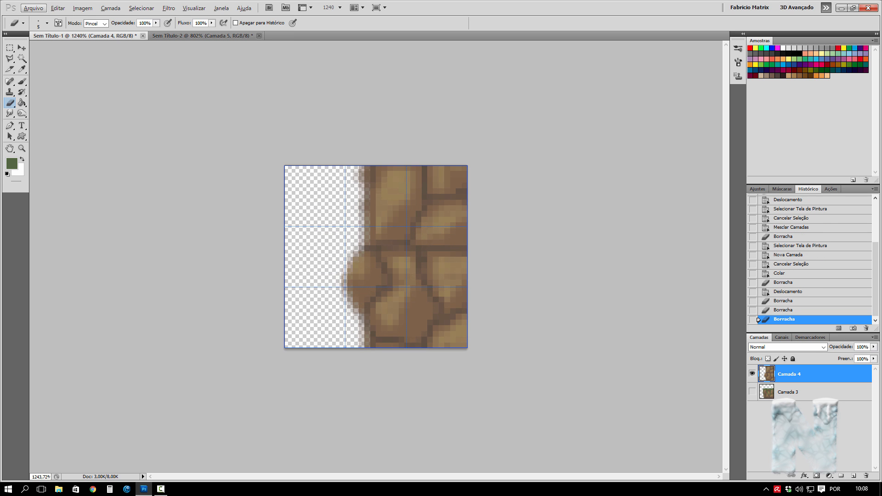
{"action": "left_click", "coordinate": [353, 301]}
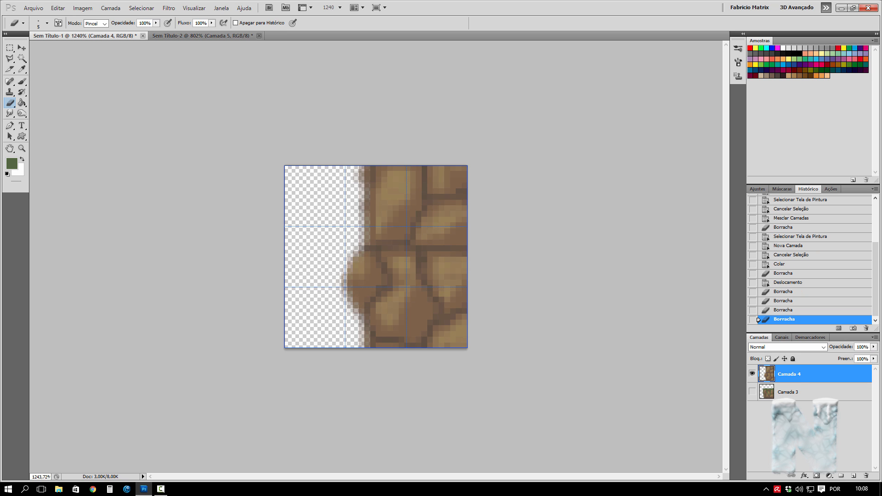
Step: Reapply the last Offset filter to the stone edge tile on Camada 4
{"action": "key", "text": "ctrl+f"}
{"action": "scroll", "coordinate": [376, 256], "scroll_direction": "down", "scroll_amount": 4}
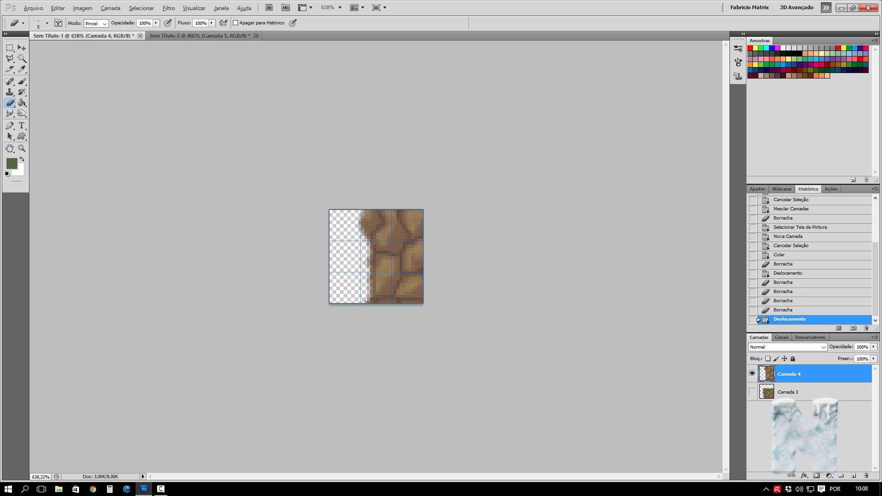
{"action": "scroll", "coordinate": [376, 257], "scroll_direction": "up", "scroll_amount": 2}
{"action": "scroll", "coordinate": [375, 256], "scroll_direction": "up", "scroll_amount": 1}
Step: Copy the left-edge stone tile into Sem Título-2 and place it directly below the green left-corner tile
{"action": "key", "text": "v"}
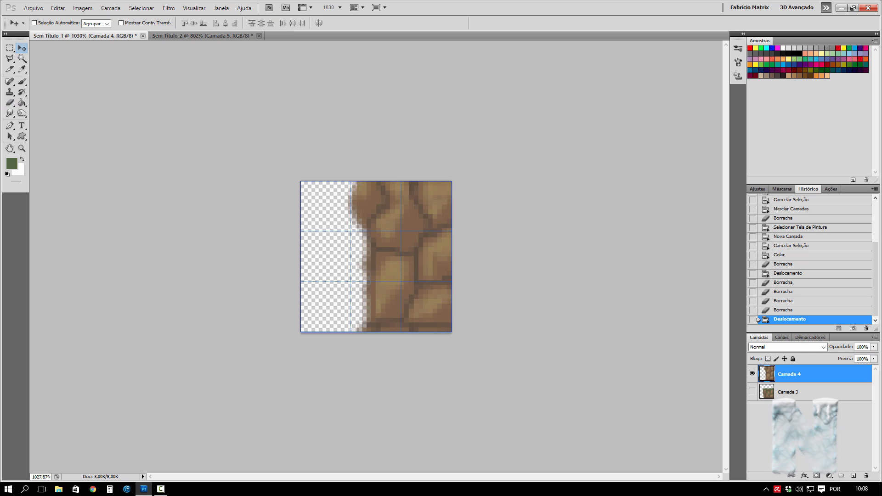
{"action": "key", "text": "ctrl+a"}
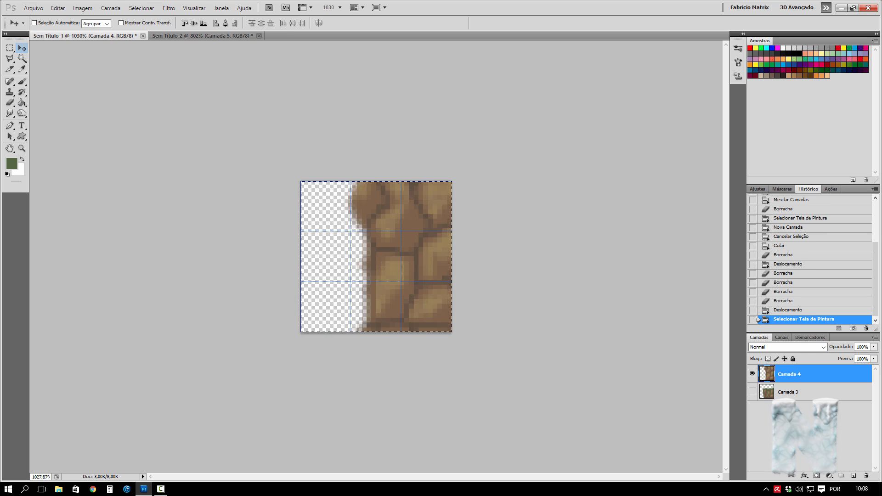
{"action": "left_click", "coordinate": [193, 36]}
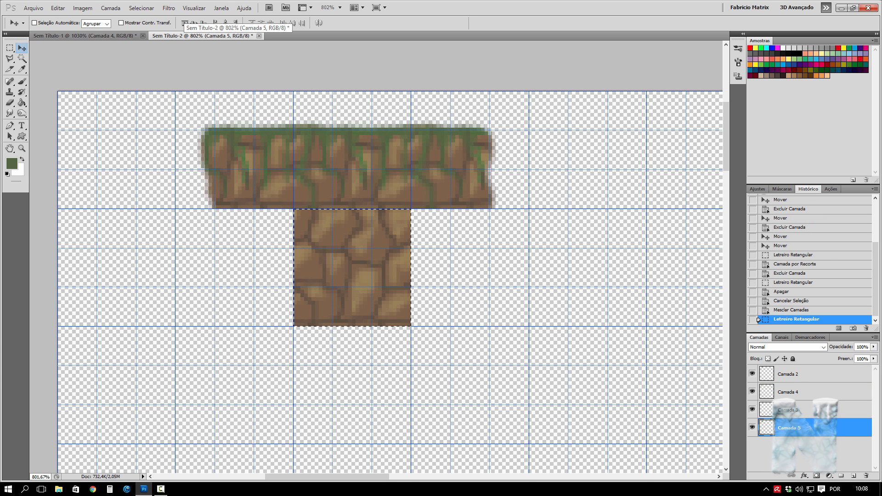
{"action": "key", "text": "ctrl+v"}
{"action": "left_click_drag", "start_coordinate": [361, 267], "coordinate": [253, 267]}
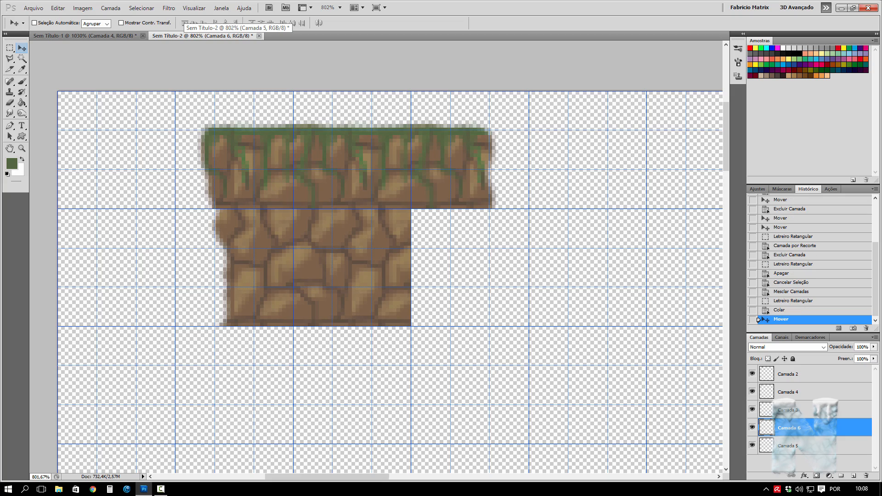
Step: Paint brown pixels sampled from the stone into the left-edge tile's upper-left corner to blend it with the green corner tile above
{"action": "scroll", "coordinate": [250, 263], "scroll_direction": "down", "scroll_amount": 3}
{"action": "scroll", "coordinate": [249, 259], "scroll_direction": "down", "scroll_amount": 2}
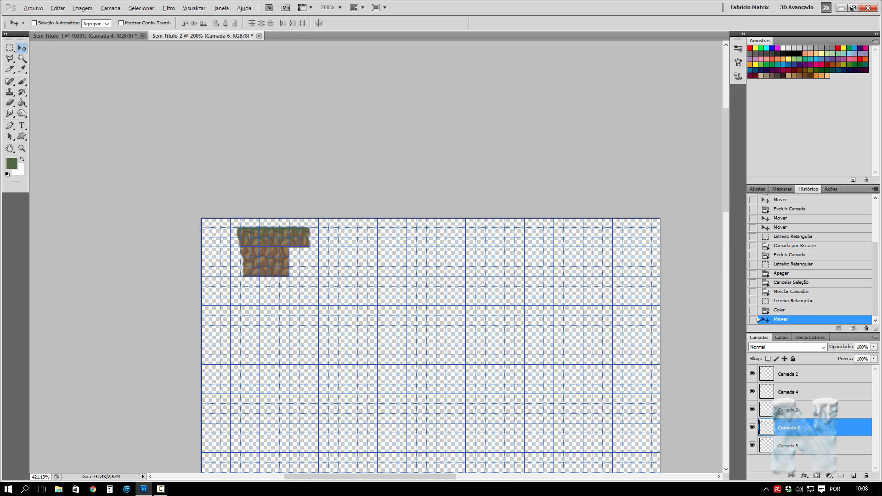
{"action": "scroll", "coordinate": [247, 258], "scroll_direction": "up", "scroll_amount": 6}
{"action": "key", "text": "alt"}
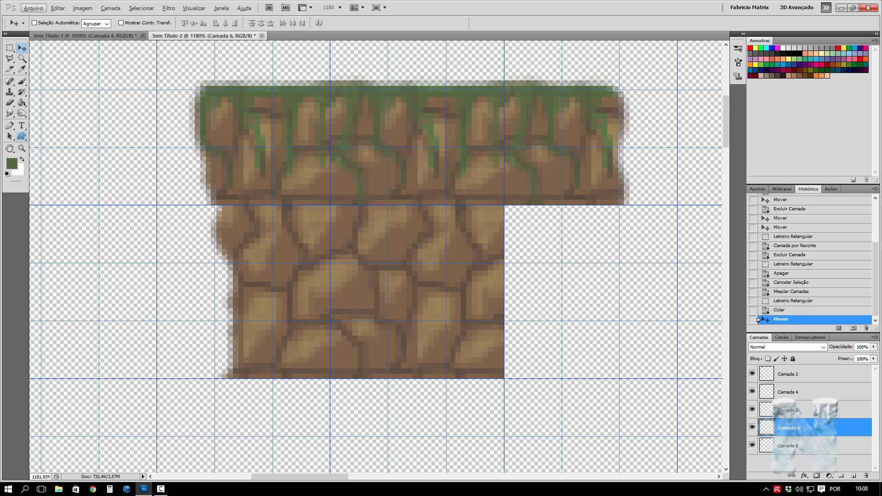
{"action": "left_click", "coordinate": [22, 148]}
{"action": "left_click_drag", "start_coordinate": [158, 132], "coordinate": [220, 133]}
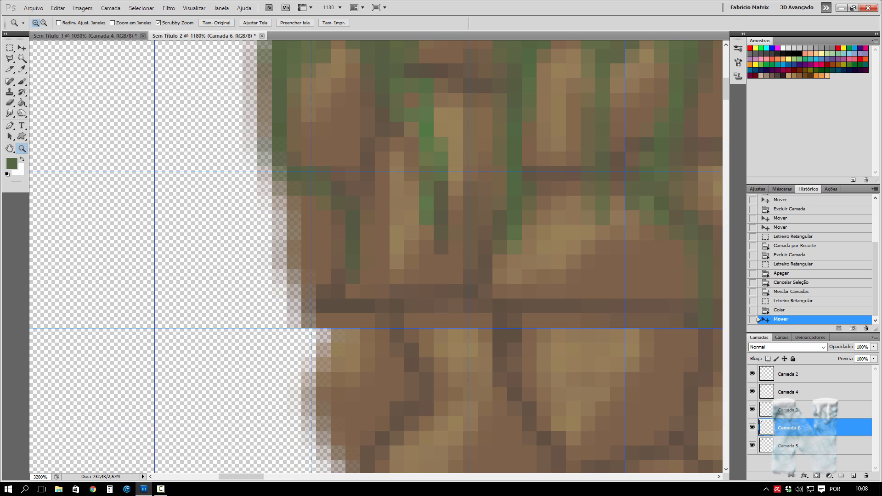
{"action": "left_click_drag", "start_coordinate": [229, 276], "coordinate": [221, 167]}
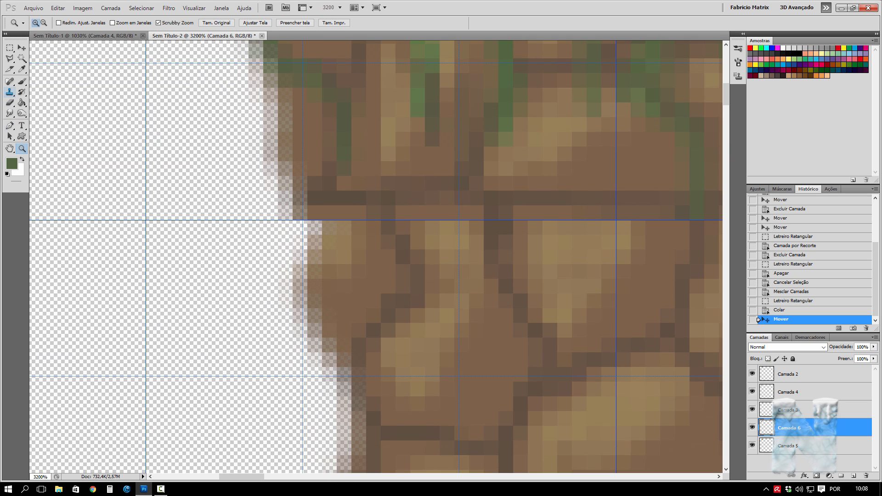
{"action": "left_click", "coordinate": [22, 81]}
{"action": "left_click", "coordinate": [331, 246], "text": "alt"}
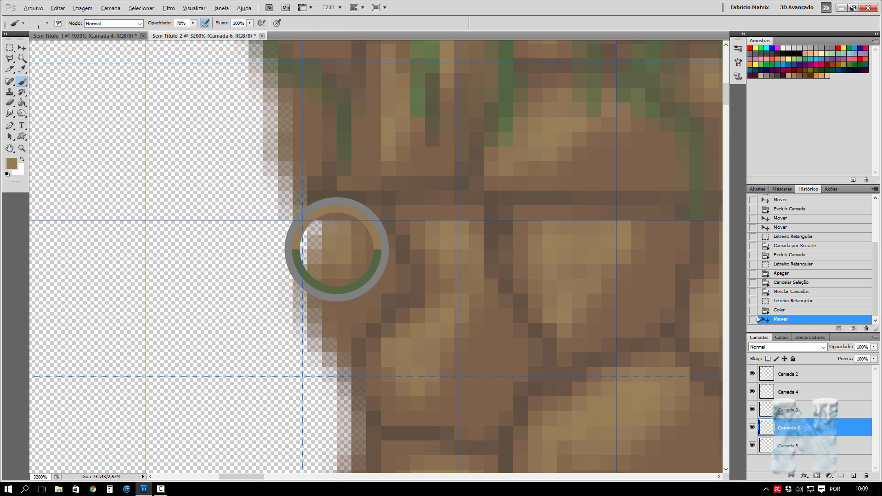
{"action": "mouse_move", "coordinate": [344, 228]}
{"action": "left_mouse_down"}
{"action": "mouse_move", "coordinate": [300, 229]}
{"action": "mouse_move", "coordinate": [301, 242]}
{"action": "left_mouse_up"}
{"action": "left_click", "coordinate": [336, 249], "text": "alt"}
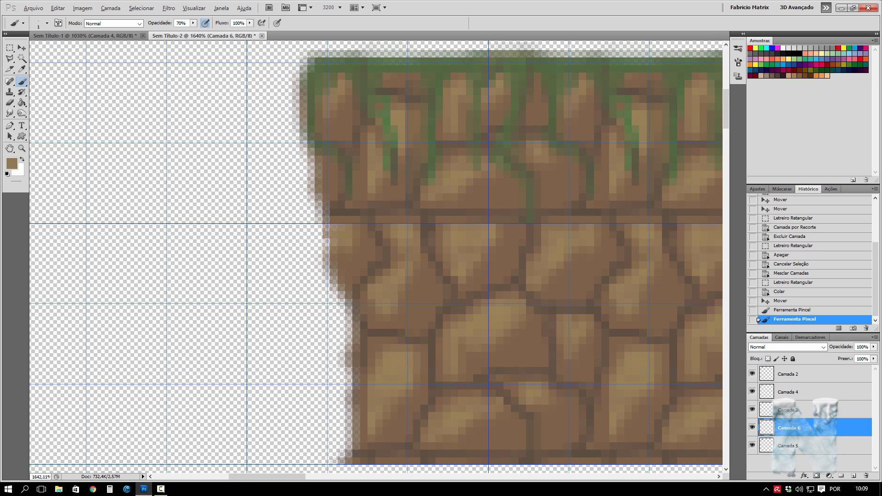
{"action": "key", "text": "ctrl+minus"}
{"action": "key", "text": "v"}
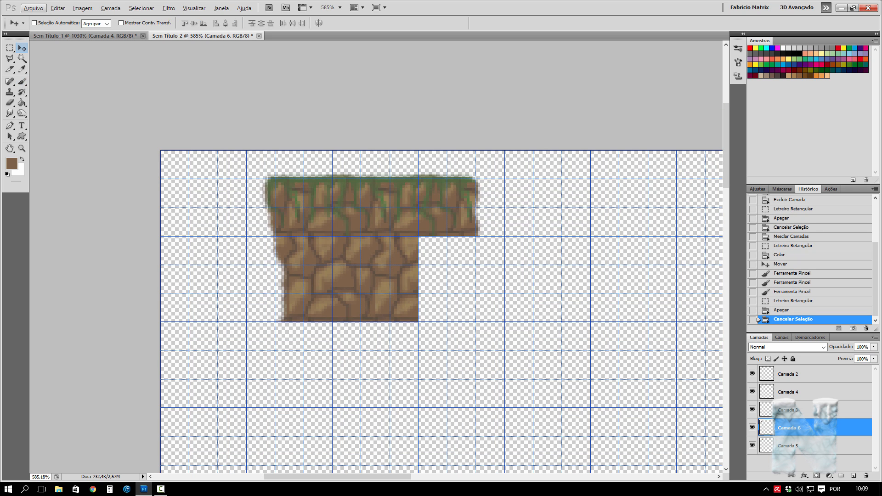
Step: In Sem Título-1, undo the left-edge erasing and offset on Camada 4 back to the full pasted stone tile
{"action": "left_click", "coordinate": [99, 36]}
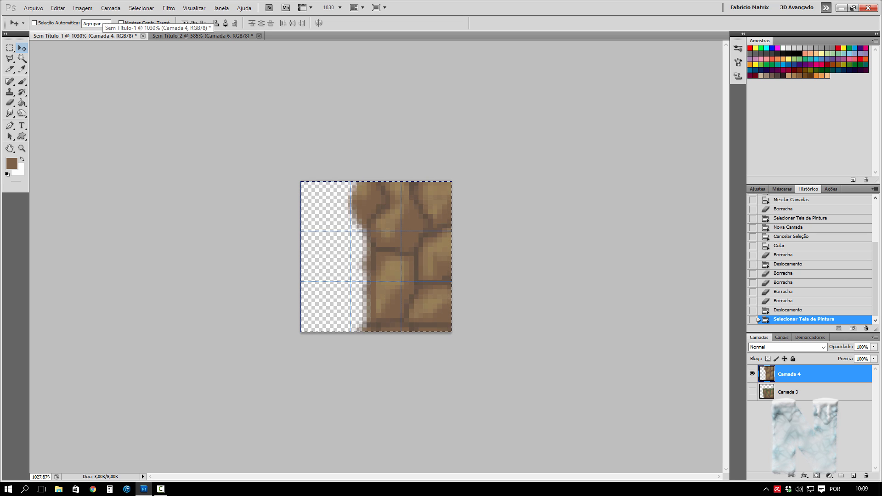
{"action": "key", "text": "ctrl+z"}
{"action": "key", "text": "ctrl+alt+z"}
{"action": "key", "text": "ctrl+alt+z"}
{"action": "key", "text": "ctrl+alt+z"}
{"action": "key", "text": "ctrl+alt+z"}
{"action": "key", "text": "ctrl+alt+z"}
{"action": "key", "text": "ctrl+alt+z"}
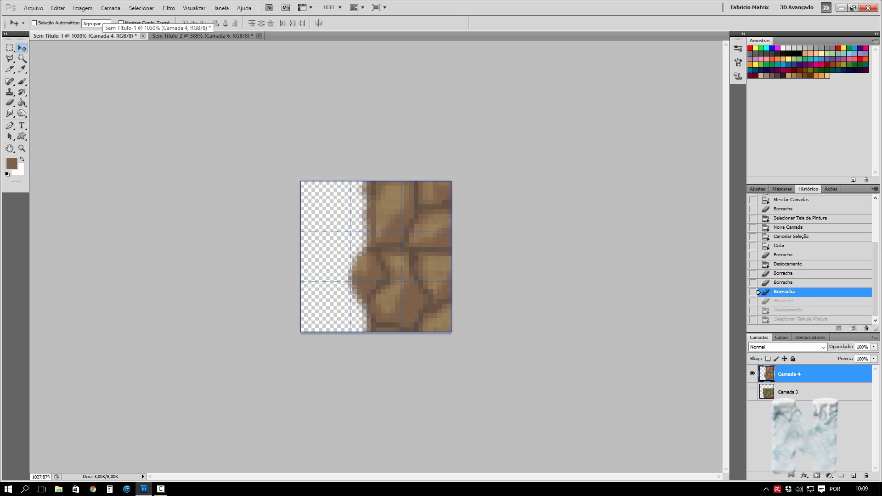
{"action": "key", "text": "ctrl+alt+z"}
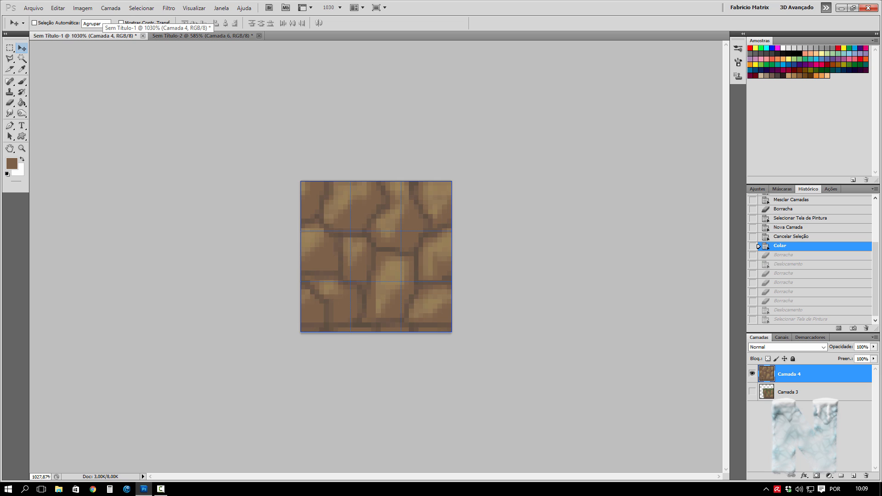
Step: Erase the right side of the stone tile on Camada 4 into an irregular edge following the stone outlines
{"action": "key", "text": "e"}
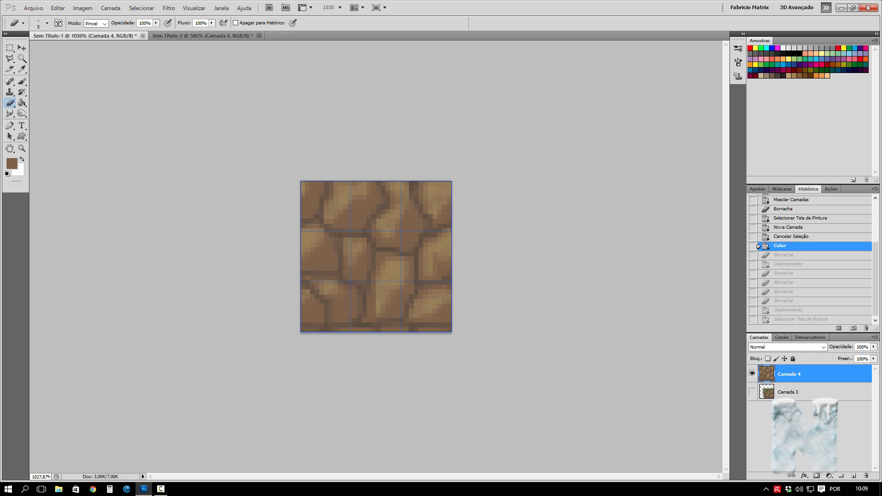
{"action": "mouse_move", "coordinate": [416, 183]}
{"action": "left_mouse_down"}
{"action": "mouse_move", "coordinate": [443, 232]}
{"action": "mouse_move", "coordinate": [427, 329]}
{"action": "mouse_move", "coordinate": [441, 327]}
{"action": "mouse_move", "coordinate": [445, 305]}
{"action": "mouse_move", "coordinate": [444, 276]}
{"action": "mouse_move", "coordinate": [436, 311]}
{"action": "mouse_move", "coordinate": [445, 188]}
{"action": "mouse_move", "coordinate": [432, 243]}
{"action": "left_mouse_up"}
Step: Copy the right-edge stone tile into Sem Título-2 and place it directly below the green right-corner tile
{"action": "key", "text": "ctrl+a"}
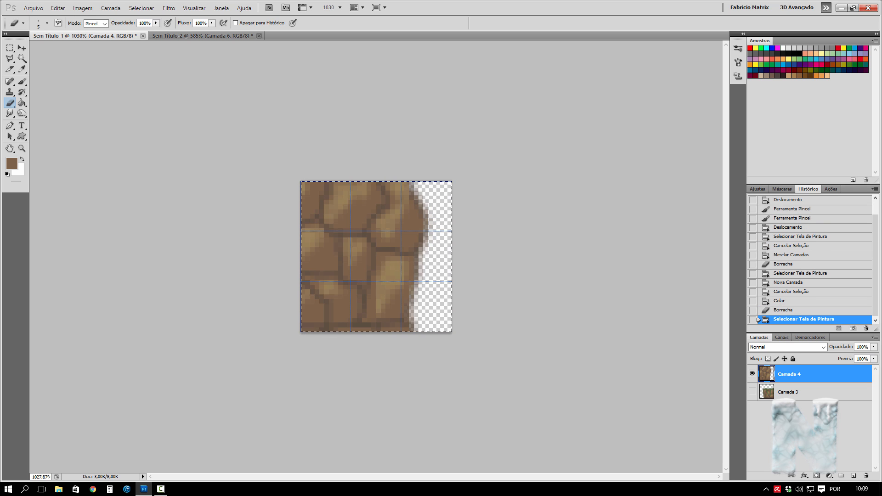
{"action": "left_click", "coordinate": [202, 36]}
{"action": "key", "text": "ctrl+v"}
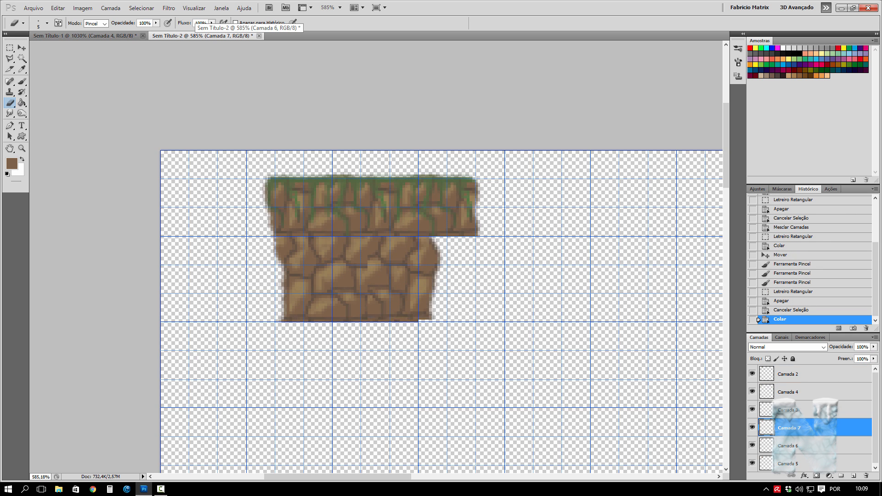
{"action": "left_click_drag", "start_coordinate": [454, 279], "coordinate": [454, 279]}
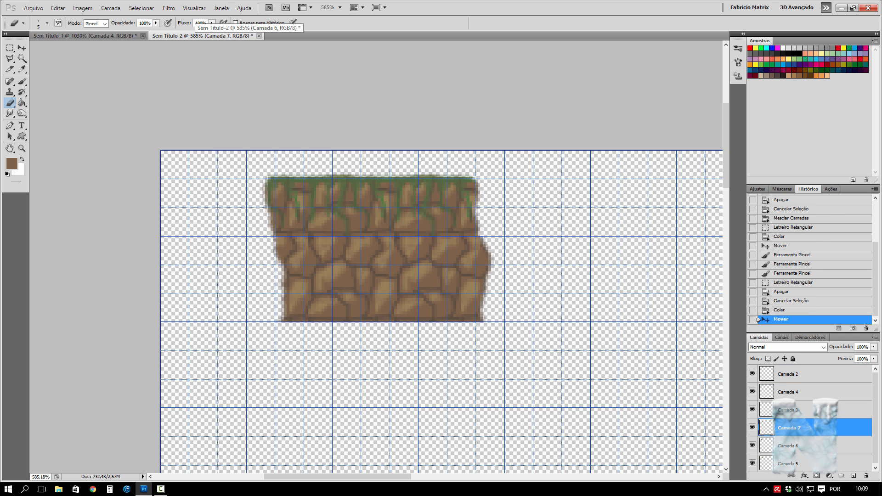
Step: Duplicate the right-edge stone tile twice, stacking the copies in the two grid cells below it
{"action": "scroll", "coordinate": [461, 260], "scroll_direction": "down", "scroll_amount": 5}
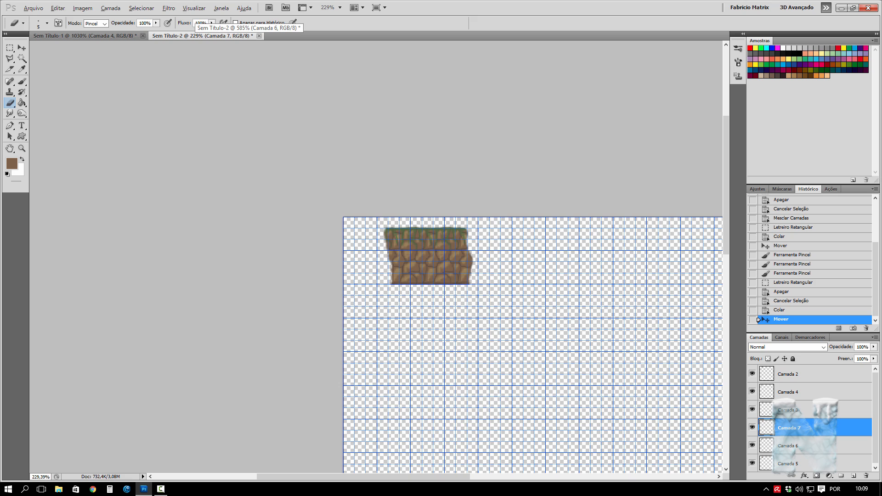
{"action": "scroll", "coordinate": [457, 255], "scroll_direction": "up", "scroll_amount": 5}
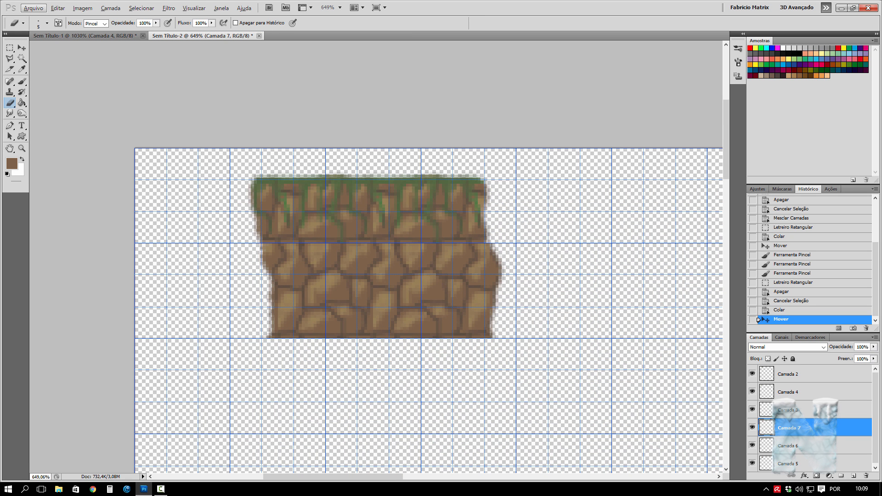
{"action": "left_click_drag", "start_coordinate": [457, 254], "coordinate": [454, 181]}
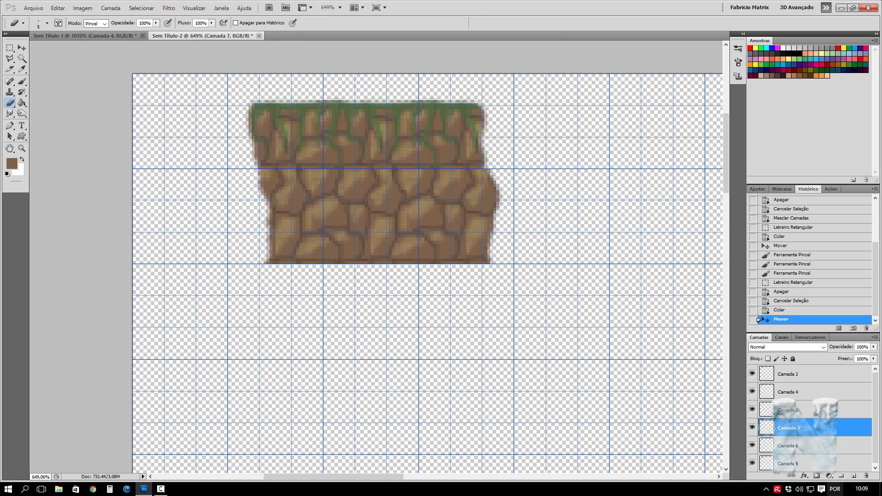
{"action": "key", "text": "v"}
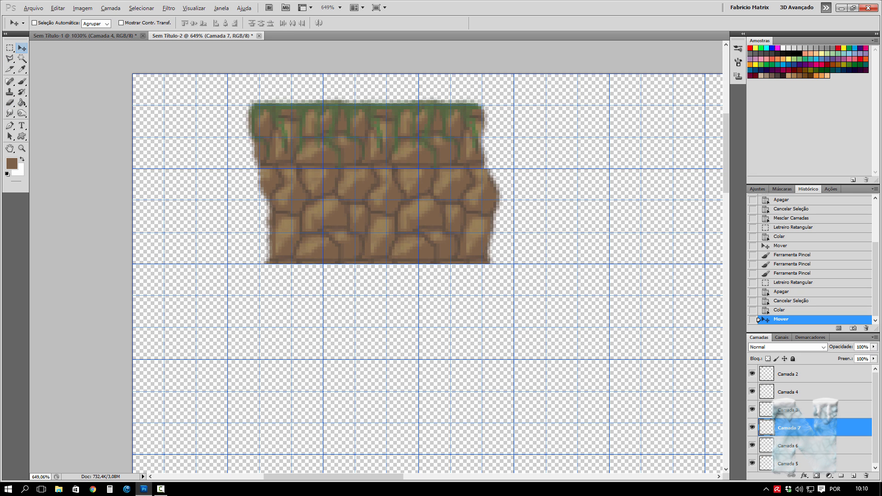
{"action": "left_click_drag", "start_coordinate": [454, 206], "coordinate": [454, 302]}
{"action": "left_click_drag", "start_coordinate": [455, 301], "coordinate": [455, 396]}
Step: Duplicate the left-edge stone tile twice, stacking the copies in the two grid cells below it
{"action": "scroll", "coordinate": [481, 141], "scroll_direction": "down", "scroll_amount": 6}
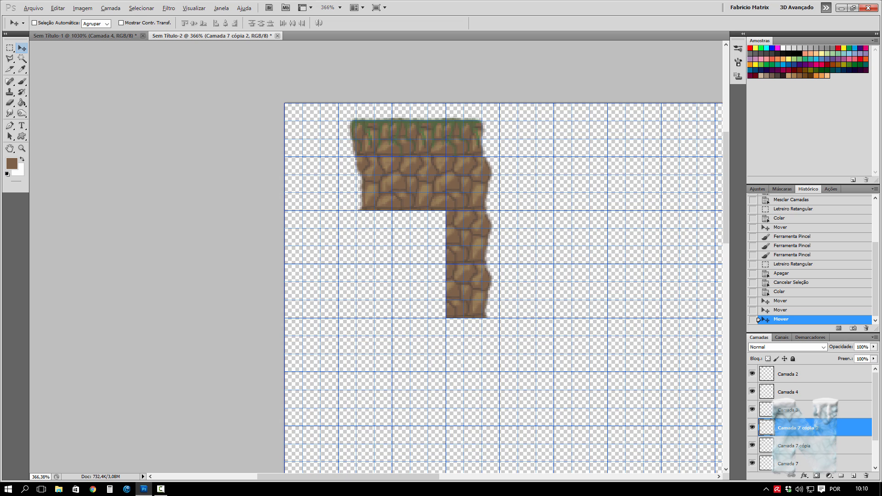
{"action": "left_click", "coordinate": [374, 184], "text": "ctrl"}
{"action": "left_click_drag", "start_coordinate": [374, 184], "coordinate": [374, 238]}
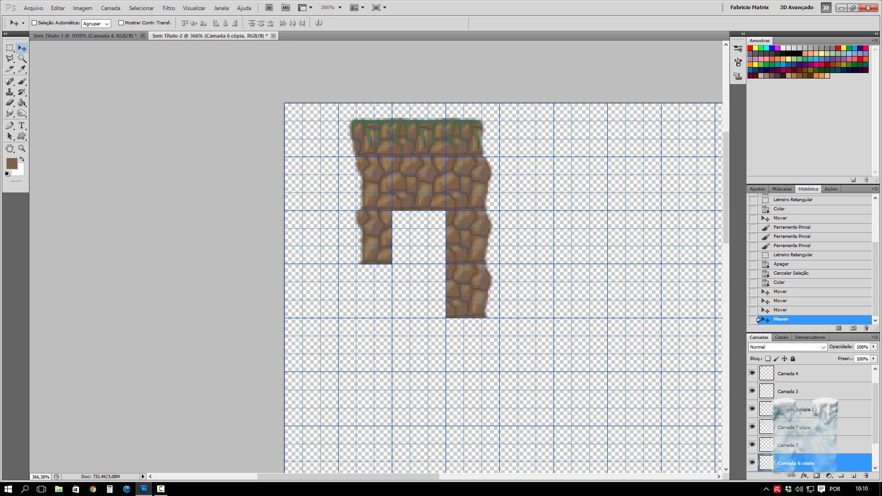
{"action": "scroll", "coordinate": [349, 174], "scroll_direction": "up", "scroll_amount": 9}
{"action": "scroll", "coordinate": [430, 227], "scroll_direction": "down", "scroll_amount": 10}
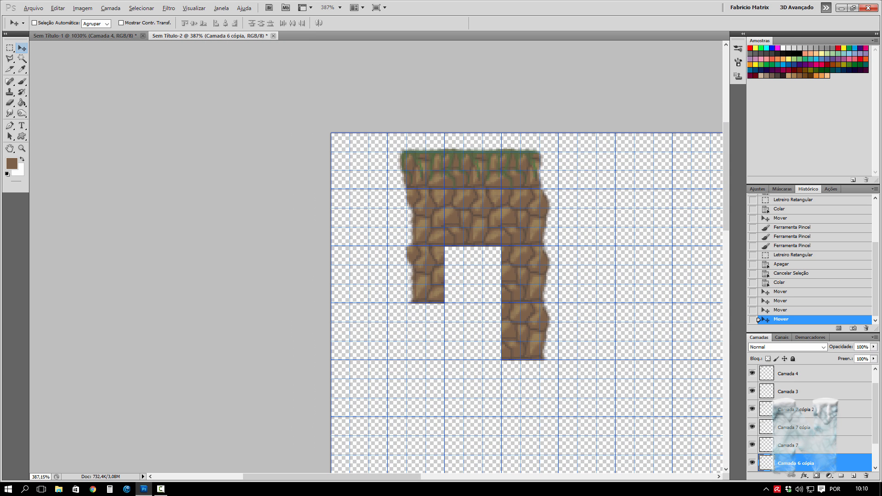
{"action": "left_click_drag", "start_coordinate": [428, 262], "coordinate": [428, 319]}
{"action": "scroll", "coordinate": [402, 277], "scroll_direction": "down", "scroll_amount": 5}
{"action": "scroll", "coordinate": [401, 266], "scroll_direction": "up", "scroll_amount": 6}
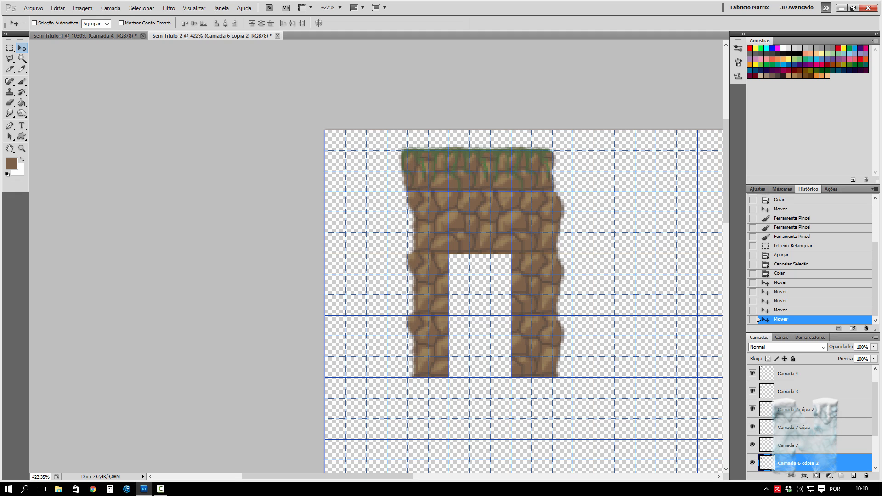
Step: Duplicate the center stone tile on Camada 5 into the bottom row, between the lowest left and right side tiles
{"action": "key", "text": "alt+bracketleft"}
{"action": "key", "text": "alt+bracketleft"}
{"action": "key", "text": "alt+bracketleft"}
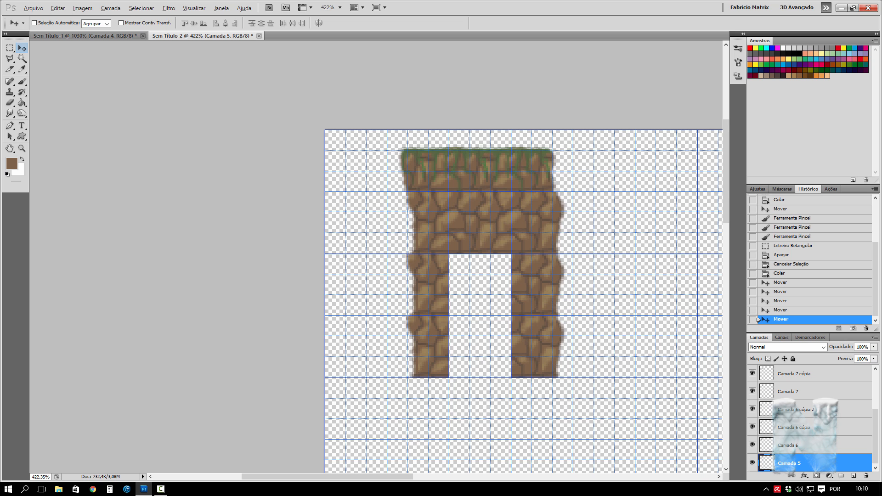
{"action": "left_click_drag", "start_coordinate": [479, 225], "coordinate": [490, 314]}
Step: Erase the lower part of the bottom-row center tile on Camada 5 cópia into an irregular rocky underside
{"action": "scroll", "coordinate": [490, 314], "scroll_direction": "up", "scroll_amount": 5}
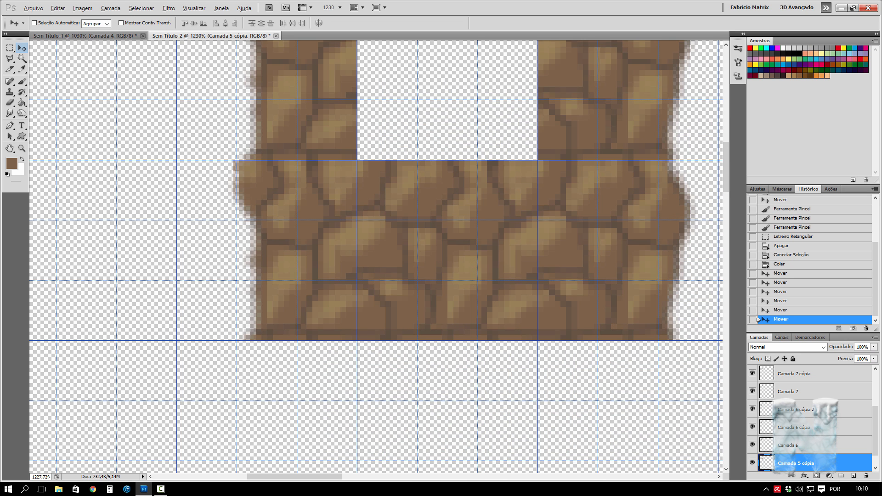
{"action": "key", "text": "e"}
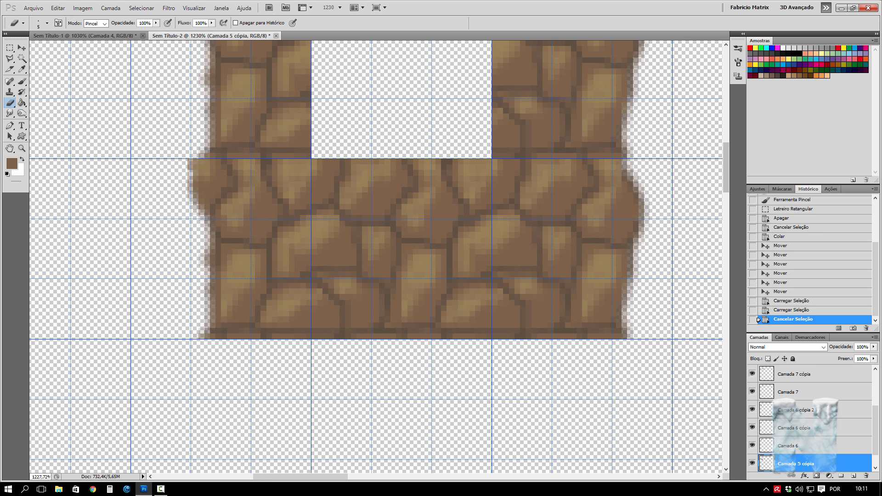
{"action": "mouse_move", "coordinate": [480, 298]}
{"action": "left_mouse_down"}
{"action": "mouse_move", "coordinate": [412, 299]}
{"action": "mouse_move", "coordinate": [381, 280]}
{"action": "mouse_move", "coordinate": [321, 301]}
{"action": "mouse_move", "coordinate": [395, 327]}
{"action": "mouse_move", "coordinate": [459, 324]}
{"action": "mouse_move", "coordinate": [443, 334]}
{"action": "mouse_move", "coordinate": [489, 315]}
{"action": "left_mouse_up"}
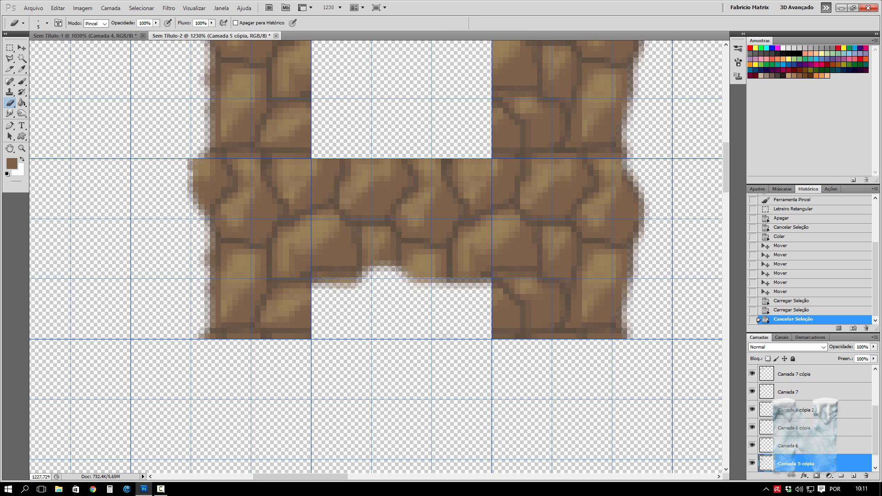
Step: Erase the lower part of the bottom-right tile on Camada 7 cópia 2 to form a rounded rocky corner
{"action": "key", "text": "v"}
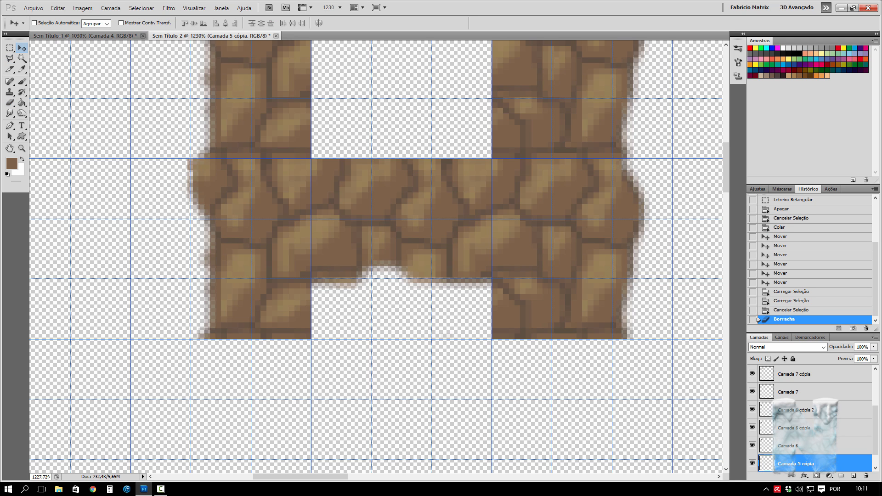
{"action": "key", "text": "alt+period"}
{"action": "key", "text": "e"}
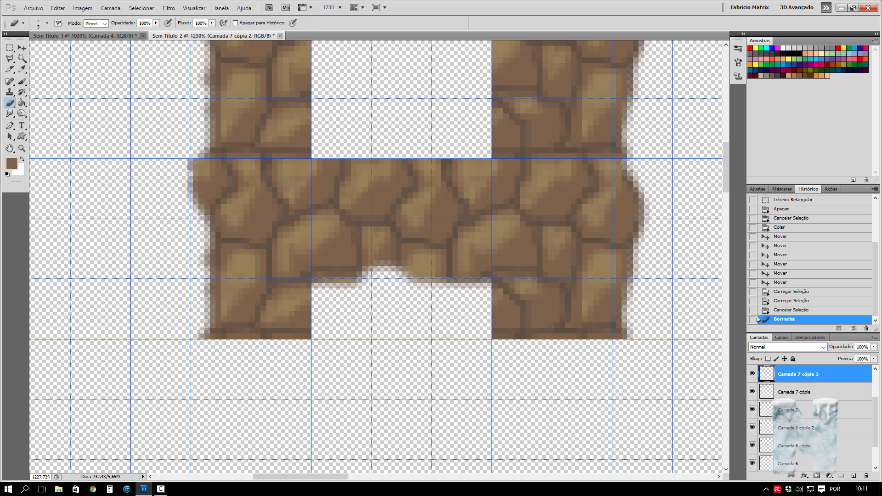
{"action": "mouse_move", "coordinate": [498, 303]}
{"action": "left_mouse_down"}
{"action": "mouse_move", "coordinate": [556, 299]}
{"action": "mouse_move", "coordinate": [606, 271]}
{"action": "mouse_move", "coordinate": [626, 276]}
{"action": "mouse_move", "coordinate": [546, 317]}
{"action": "mouse_move", "coordinate": [615, 321]}
{"action": "mouse_move", "coordinate": [493, 336]}
{"action": "left_mouse_up"}
{"action": "left_click_drag", "start_coordinate": [618, 314], "coordinate": [626, 306]}
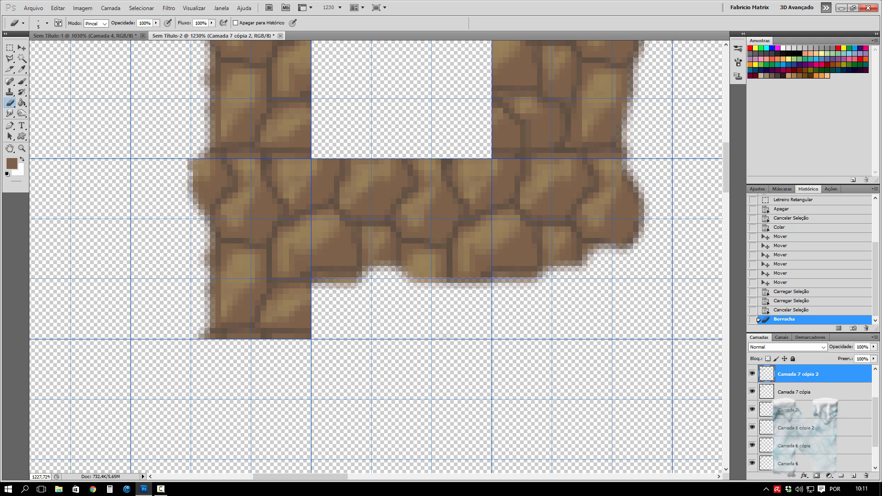
{"action": "left_click", "coordinate": [624, 306]}
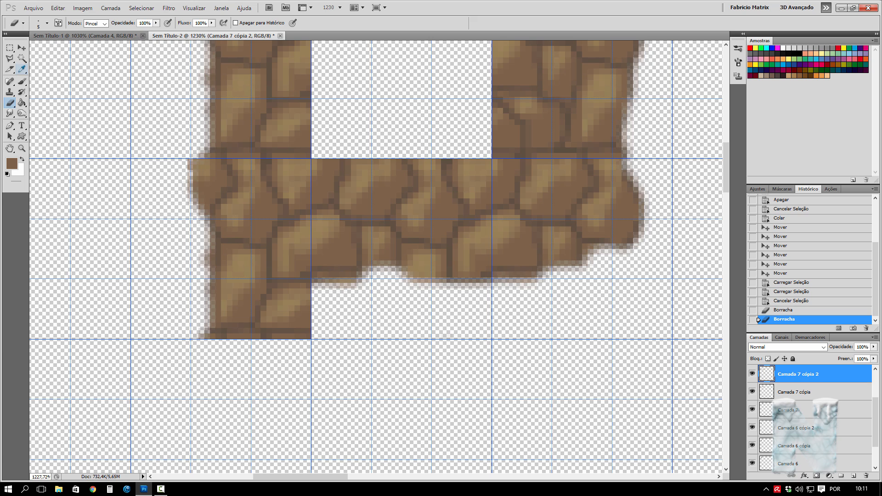
Step: Erase the lower part of the bottom-left tile on Camada 6 cópia 2 to form a rounded rocky corner
{"action": "key", "text": "v"}
{"action": "left_click", "coordinate": [799, 428]}
{"action": "key", "text": "e"}
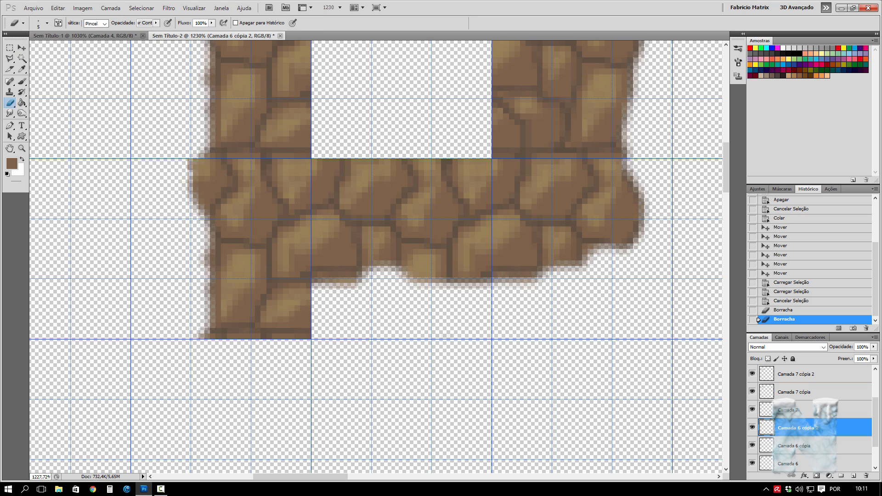
{"action": "mouse_move", "coordinate": [306, 298]}
{"action": "left_mouse_down"}
{"action": "mouse_move", "coordinate": [277, 298]}
{"action": "mouse_move", "coordinate": [255, 271]}
{"action": "mouse_move", "coordinate": [213, 257]}
{"action": "mouse_move", "coordinate": [218, 234]}
{"action": "mouse_move", "coordinate": [207, 299]}
{"action": "mouse_move", "coordinate": [238, 324]}
{"action": "mouse_move", "coordinate": [304, 324]}
{"action": "mouse_move", "coordinate": [302, 314]}
{"action": "left_mouse_up"}
Step: Duplicate the center stone tile on Camada 5 into the empty cell in the middle of the block
{"action": "scroll", "coordinate": [439, 305], "scroll_direction": "down", "scroll_amount": 6}
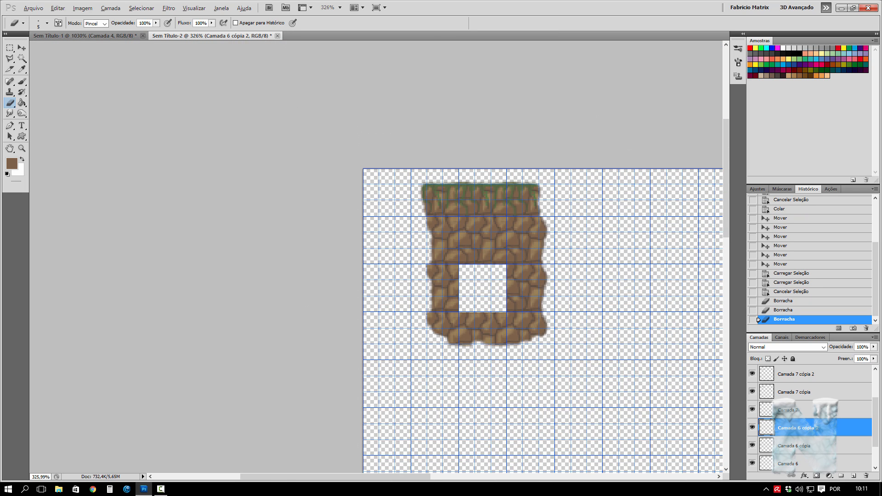
{"action": "scroll", "coordinate": [466, 207], "scroll_direction": "up", "scroll_amount": 4}
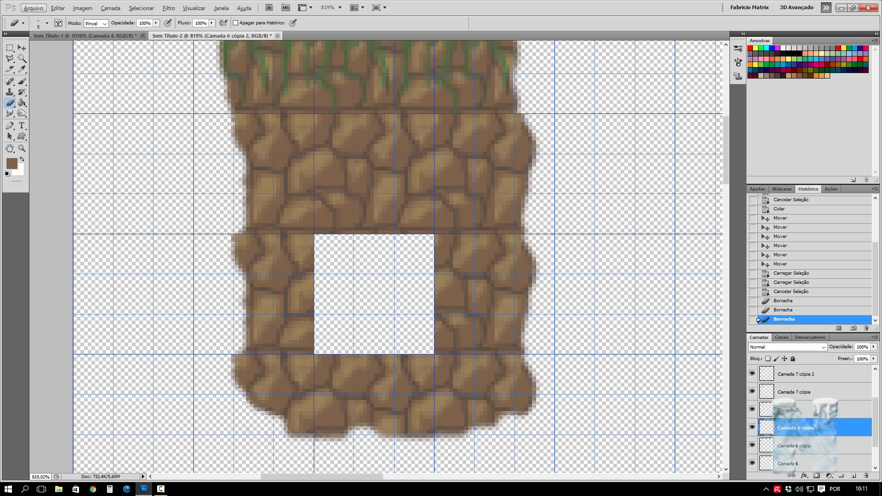
{"action": "key", "text": "v"}
{"action": "mouse_move", "coordinate": [466, 208]}
{"action": "left_mouse_down"}
{"action": "mouse_move", "coordinate": [502, 359]}
{"action": "mouse_move", "coordinate": [491, 259]}
{"action": "mouse_move", "coordinate": [414, 335]}
{"action": "mouse_move", "coordinate": [471, 193]}
{"action": "mouse_move", "coordinate": [486, 225]}
{"action": "mouse_move", "coordinate": [482, 215]}
{"action": "left_mouse_up"}
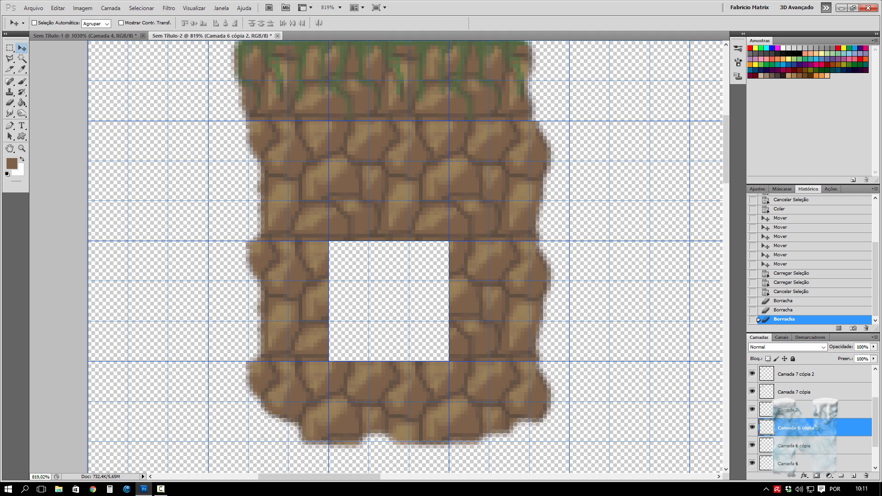
{"action": "left_click", "coordinate": [389, 181], "text": "ctrl"}
{"action": "left_click_drag", "start_coordinate": [388, 181], "coordinate": [388, 303]}
{"action": "scroll", "coordinate": [397, 284], "scroll_direction": "down", "scroll_amount": 5}
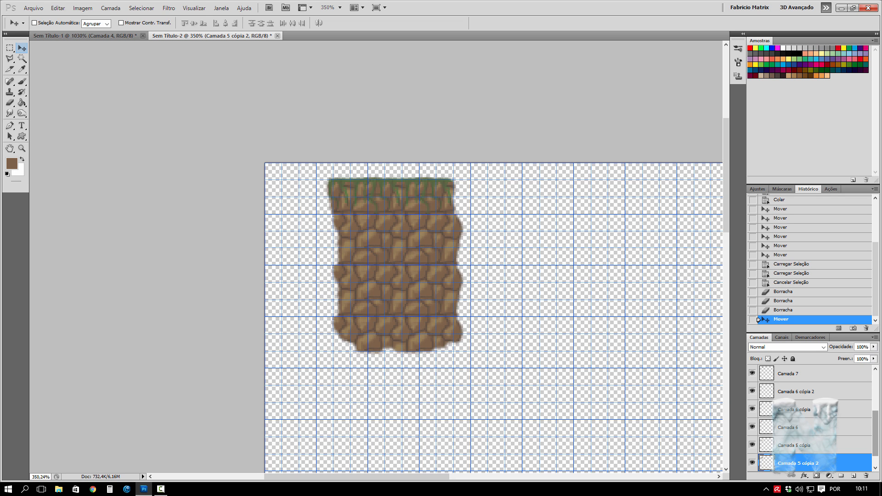
Step: Merge all the tile layers from Camada 5 up to Camada 2 into a single layer
{"action": "scroll", "coordinate": [810, 418], "scroll_direction": "down", "scroll_amount": 1}
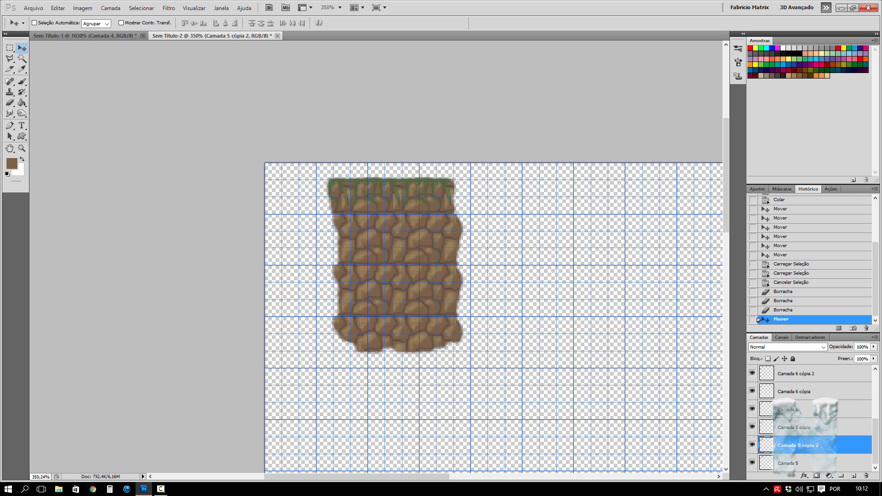
{"action": "left_click", "coordinate": [799, 463]}
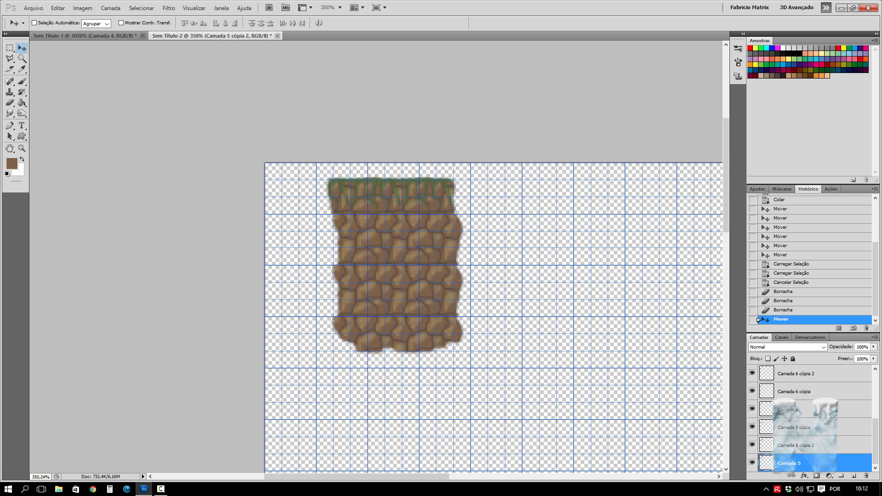
{"action": "scroll", "coordinate": [810, 418], "scroll_direction": "up", "scroll_amount": 6}
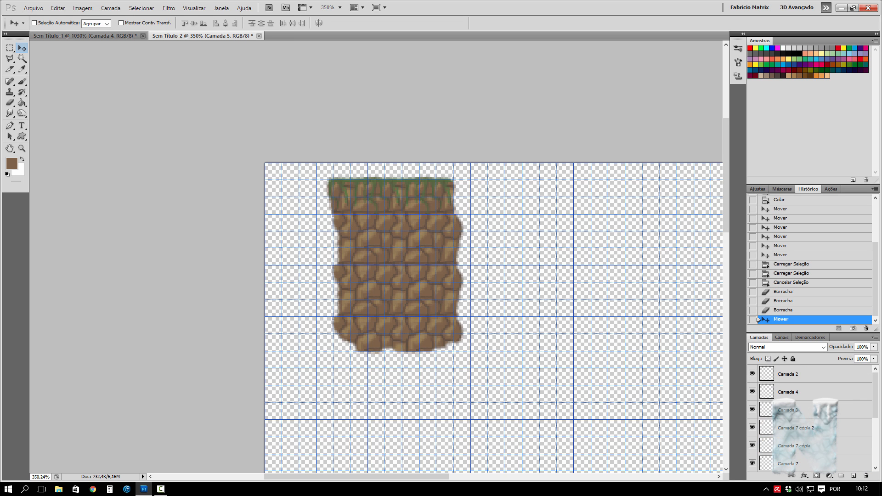
{"action": "left_click", "coordinate": [815, 373], "text": "shift"}
{"action": "right_click", "coordinate": [816, 371]}
{"action": "left_click", "coordinate": [761, 343]}
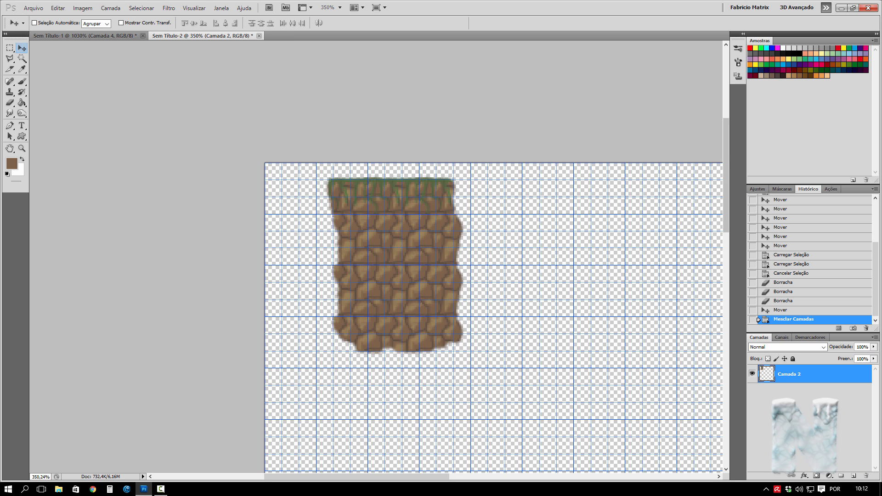
Step: Crop the canvas to a five by four grid-cell area around the stone block, starting at its upper-left corner
{"action": "left_click", "coordinate": [10, 69]}
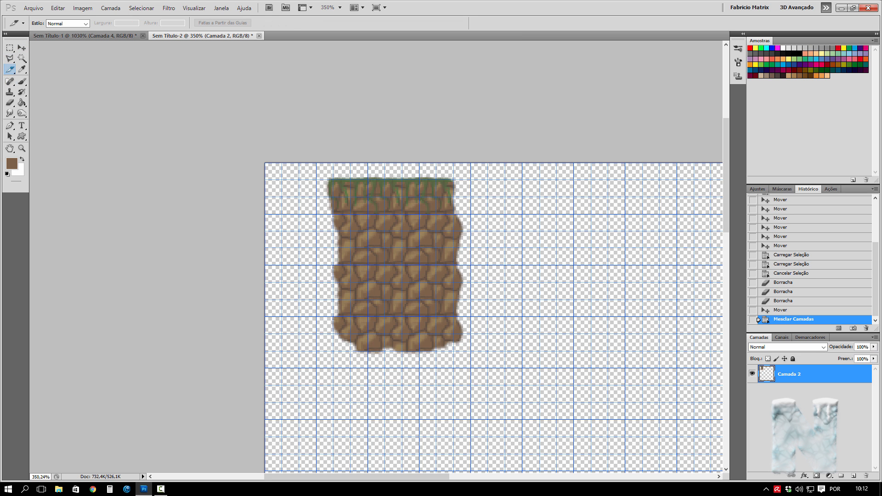
{"action": "left_click", "coordinate": [25, 69]}
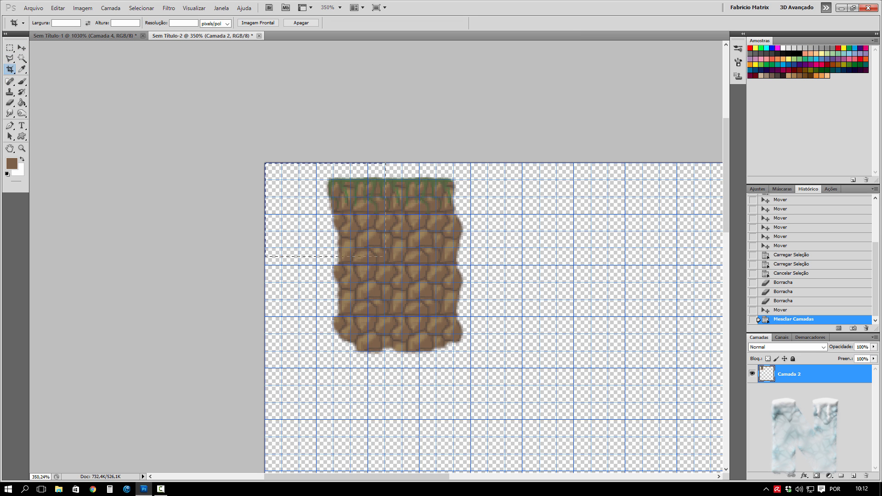
{"action": "left_click_drag", "start_coordinate": [386, 256], "coordinate": [521, 369]}
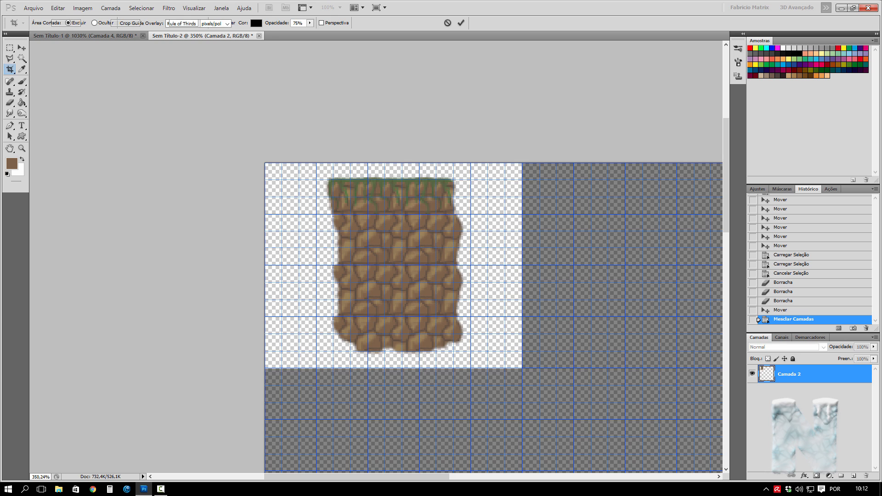
{"action": "key", "text": "Return"}
{"action": "key", "text": "ctrl+0"}
Step: Add a drop shadow to Camada 2 with 4 px distance, 0 px size and a 104° angle
{"action": "right_click", "coordinate": [797, 373]}
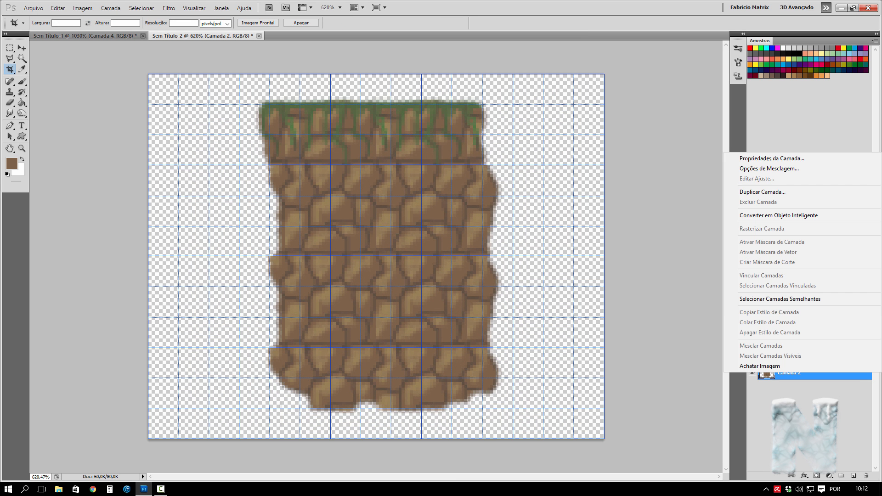
{"action": "left_click", "coordinate": [781, 168]}
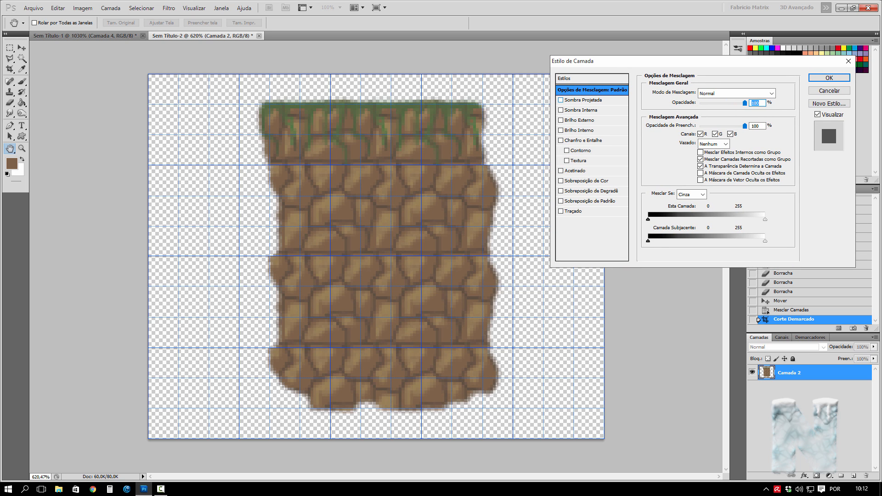
{"action": "left_click", "coordinate": [560, 99]}
{"action": "left_click", "coordinate": [583, 100]}
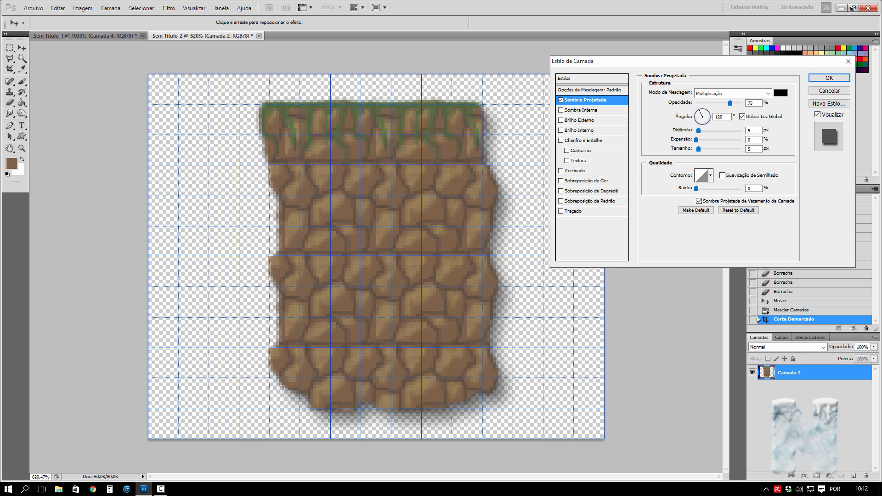
{"action": "left_click_drag", "start_coordinate": [698, 130], "coordinate": [695, 130]}
{"action": "type", "text": "0"}
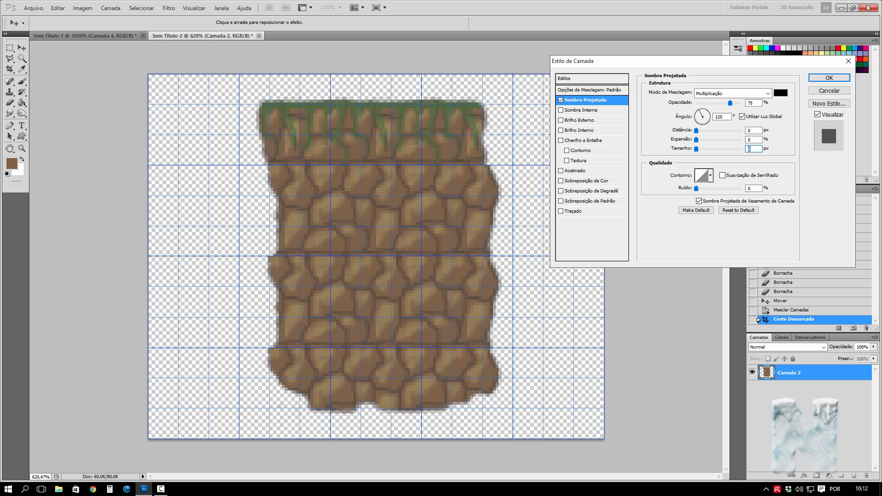
{"action": "left_click_drag", "start_coordinate": [696, 131], "coordinate": [697, 131]}
{"action": "left_click_drag", "start_coordinate": [395, 257], "coordinate": [395, 263]}
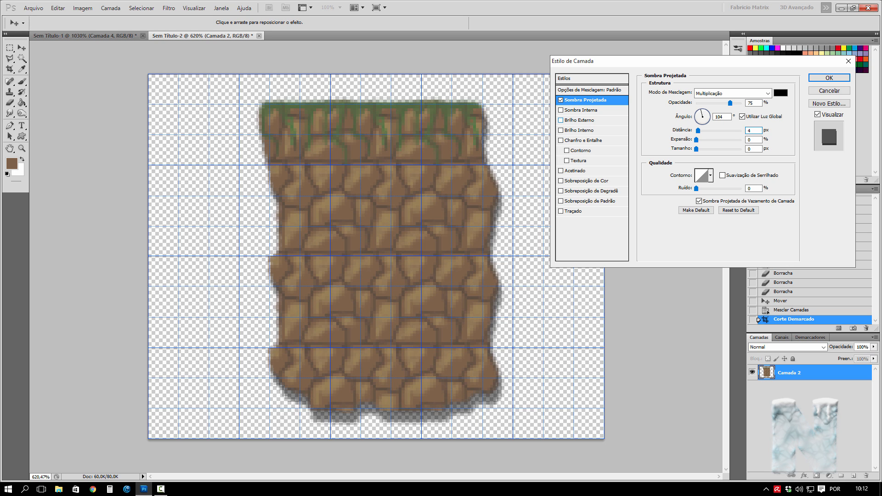
Step: Add an inner shadow to Camada 2 with a 90° angle and 0 px distance
{"action": "left_click", "coordinate": [560, 109]}
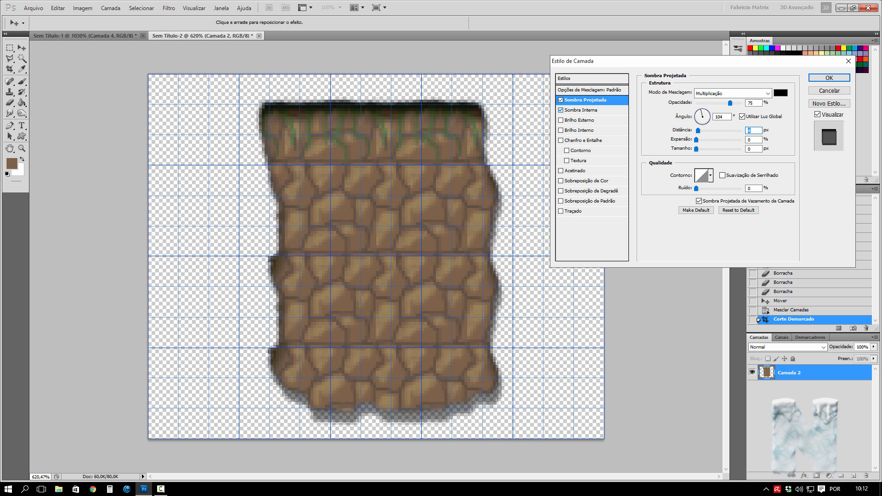
{"action": "left_click", "coordinate": [582, 110]}
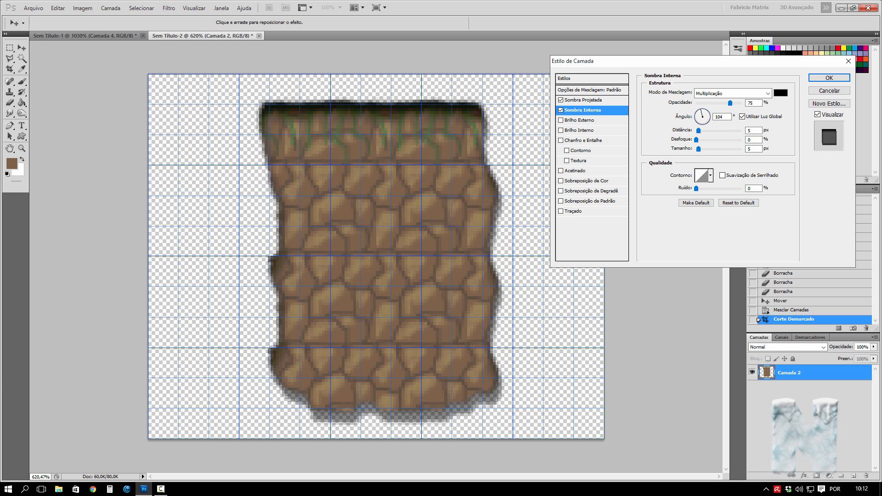
{"action": "double_click", "coordinate": [719, 116]}
{"action": "type", "text": "90"}
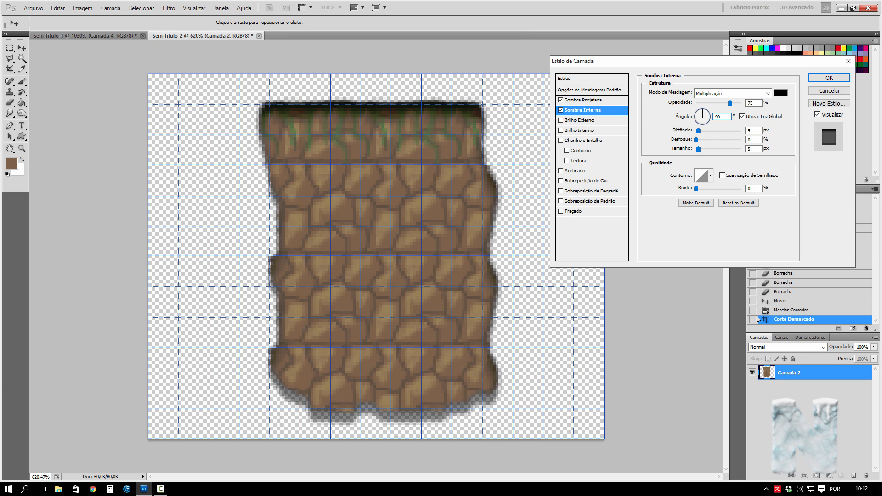
{"action": "left_click_drag", "start_coordinate": [695, 139], "coordinate": [697, 149]}
{"action": "scroll", "coordinate": [751, 149], "scroll_direction": "up", "scroll_amount": 9}
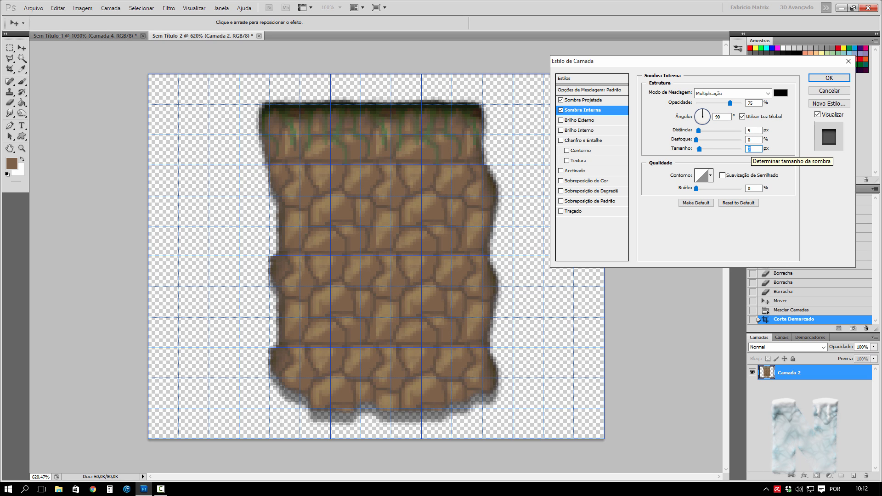
{"action": "scroll", "coordinate": [752, 148], "scroll_direction": "up", "scroll_amount": 9}
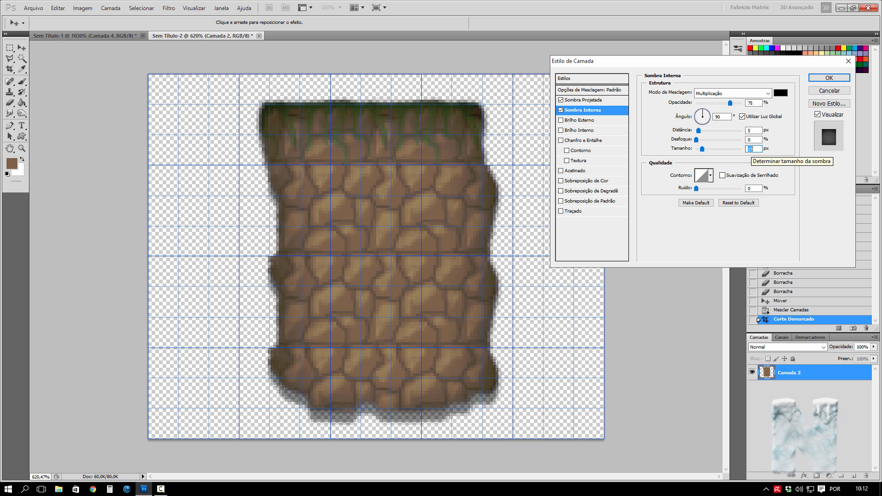
{"action": "scroll", "coordinate": [752, 149], "scroll_direction": "down", "scroll_amount": 3}
{"action": "scroll", "coordinate": [752, 149], "scroll_direction": "down", "scroll_amount": 8}
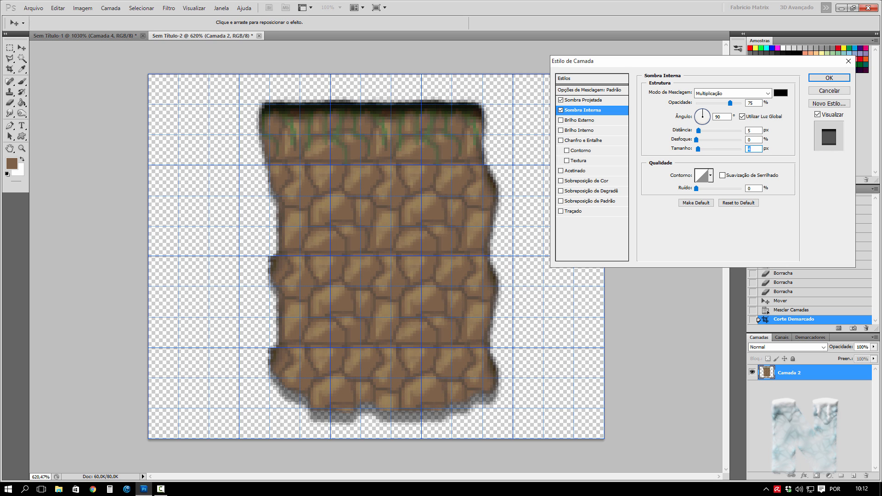
{"action": "left_click_drag", "start_coordinate": [698, 130], "coordinate": [695, 131]}
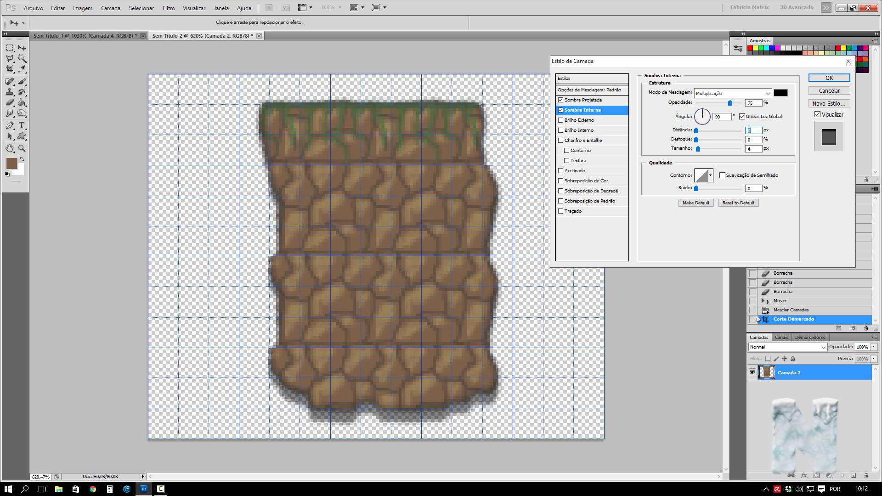
Step: Set the inner shadow's size to 9 px
{"action": "key", "text": "Tab"}
{"action": "key", "text": "Tab"}
{"action": "type", "text": "13"}
{"action": "key", "text": "Up"}
{"action": "key", "text": "Up"}
{"action": "key", "text": "Up"}
{"action": "key", "text": "Up"}
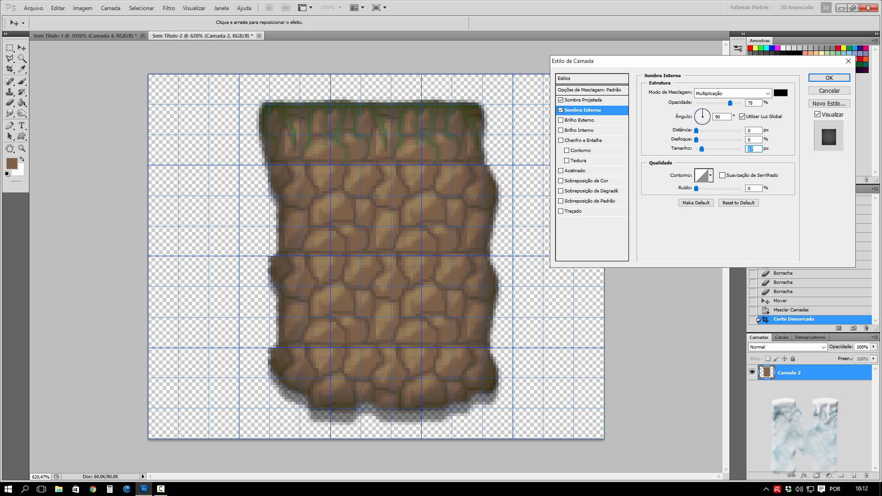
{"action": "scroll", "coordinate": [757, 149], "scroll_direction": "down", "scroll_amount": 11}
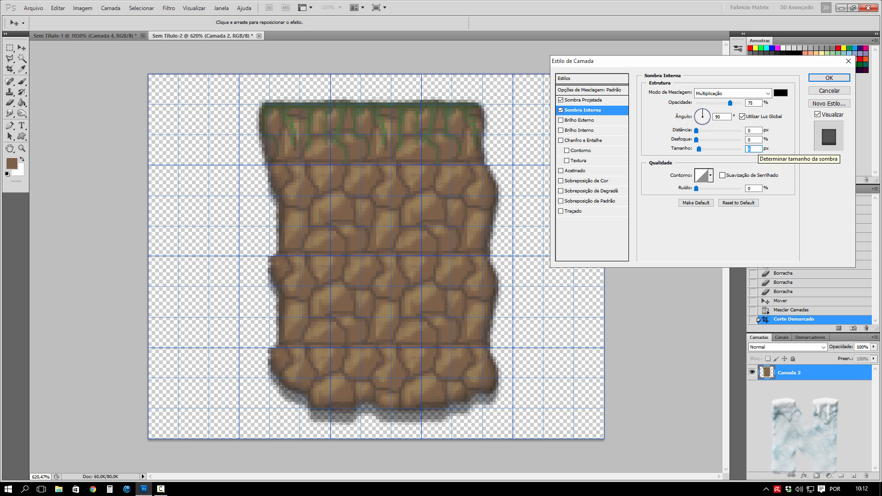
{"action": "scroll", "coordinate": [754, 148], "scroll_direction": "up", "scroll_amount": 2}
{"action": "scroll", "coordinate": [753, 148], "scroll_direction": "down", "scroll_amount": 1}
{"action": "scroll", "coordinate": [753, 149], "scroll_direction": "up", "scroll_amount": 2}
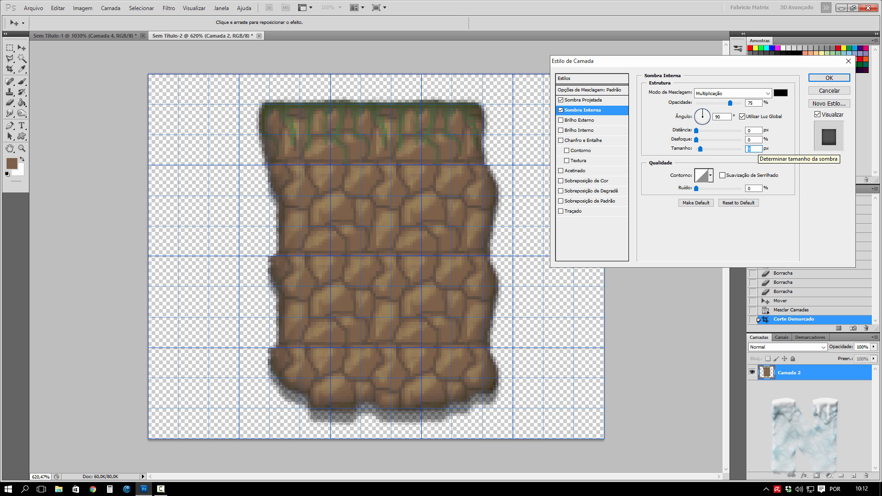
Step: Set the inner shadow's opacity to 53% with 0% choke and apply the layer style
{"action": "mouse_move", "coordinate": [730, 104]}
{"action": "left_mouse_down"}
{"action": "mouse_move", "coordinate": [703, 103]}
{"action": "mouse_move", "coordinate": [720, 103]}
{"action": "left_mouse_up"}
{"action": "left_click_drag", "start_coordinate": [695, 139], "coordinate": [730, 139]}
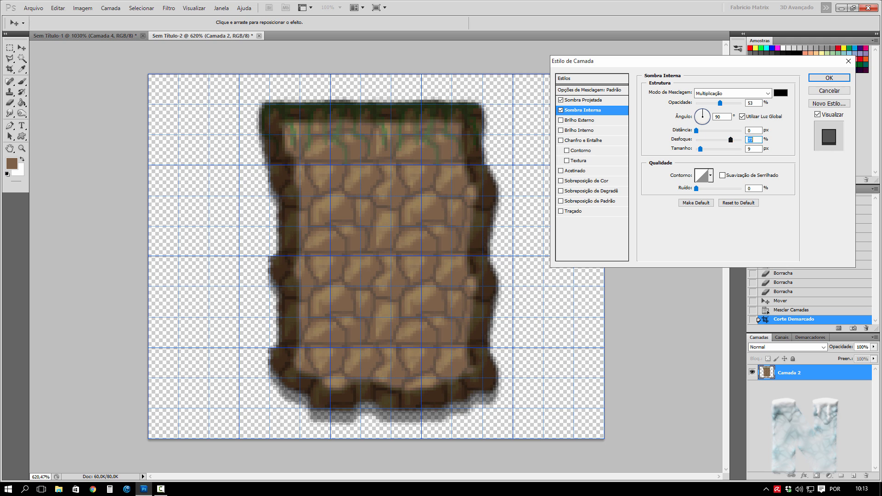
{"action": "left_click_drag", "start_coordinate": [730, 139], "coordinate": [697, 140]}
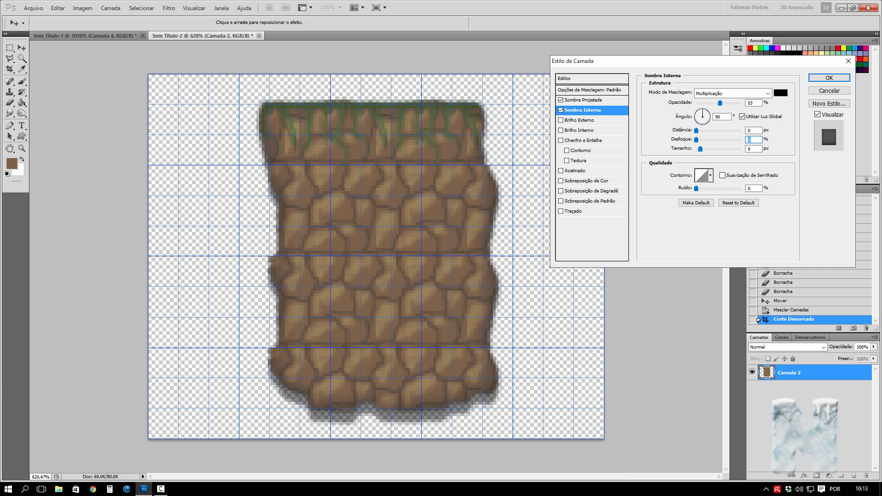
{"action": "key", "text": "Return"}
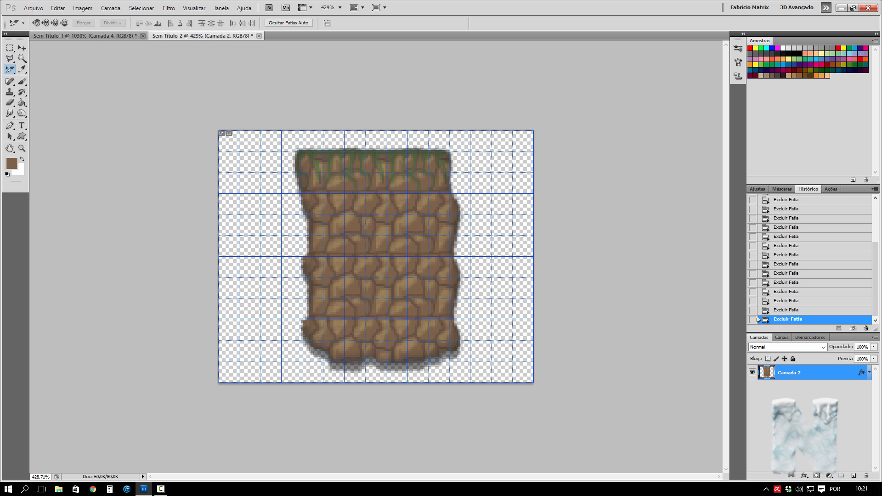
{"action": "key", "text": "v"}
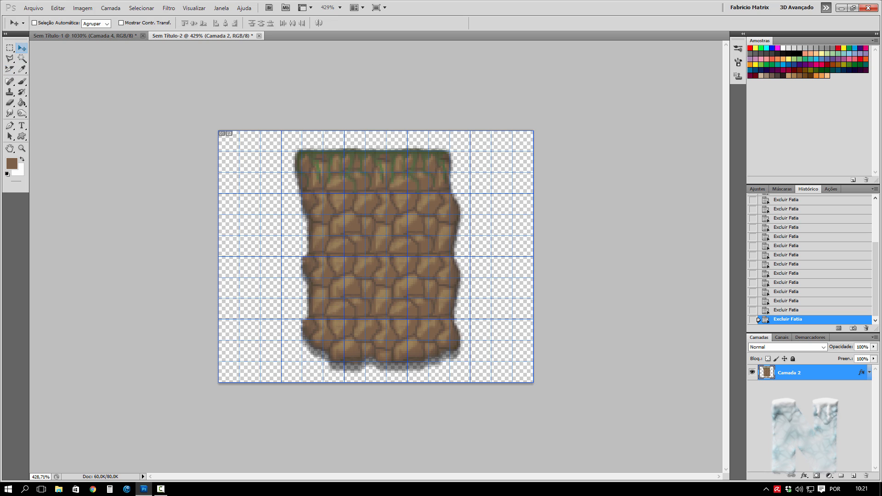
{"action": "key", "text": "m"}
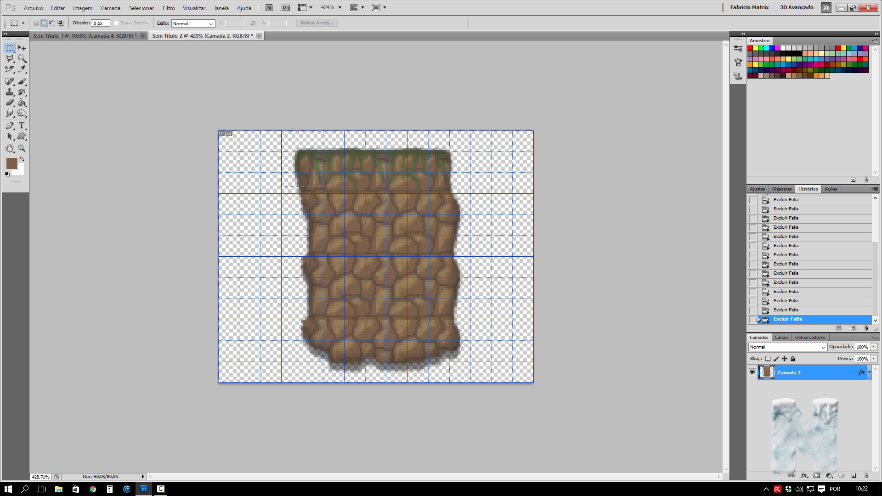
{"action": "left_click_drag", "start_coordinate": [283, 133], "coordinate": [344, 193]}
{"action": "key", "text": "ctrl+Left"}
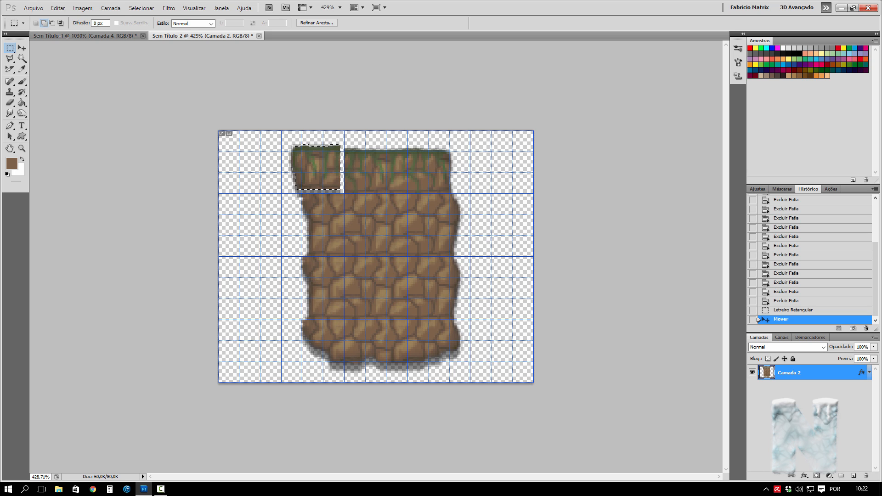
{"action": "key", "text": "ctrl+d"}
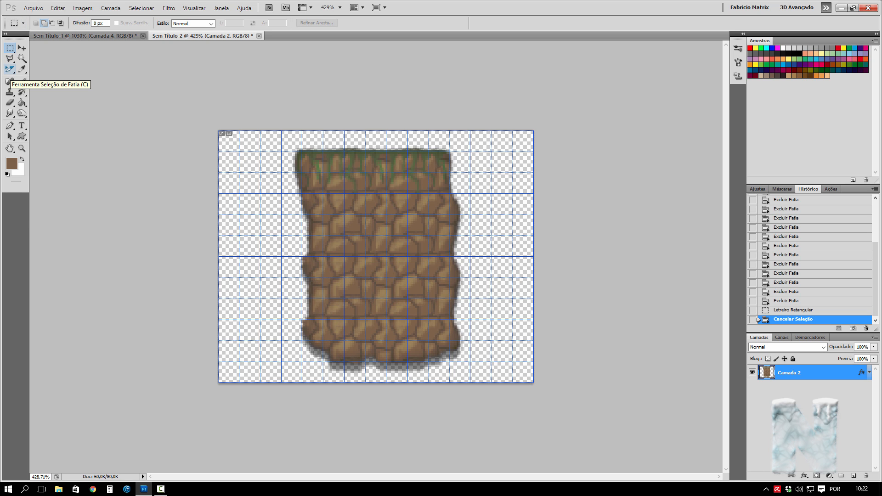
Step: Slice the platform's grassy top row into three tiles of one main grid cell each with the Slice tool
{"action": "right_click", "coordinate": [10, 70]}
{"action": "left_click", "coordinate": [46, 78]}
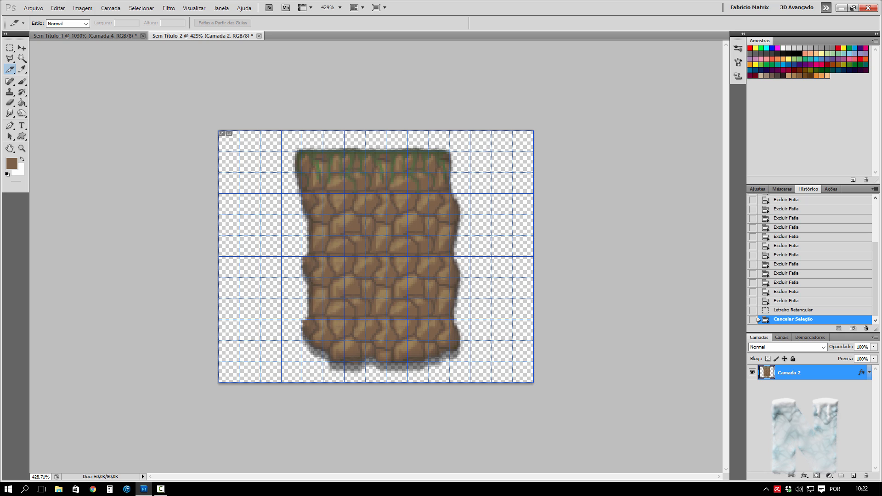
{"action": "left_click_drag", "start_coordinate": [281, 131], "coordinate": [344, 193]}
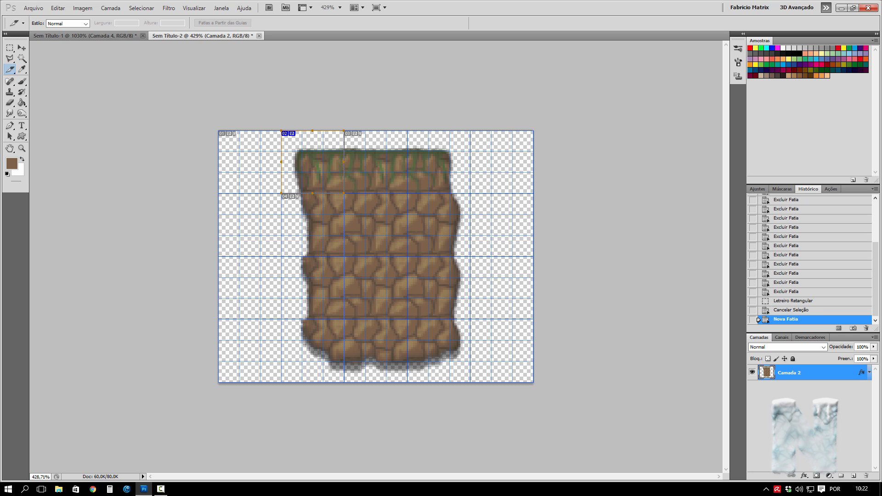
{"action": "left_click_drag", "start_coordinate": [344, 131], "coordinate": [406, 193]}
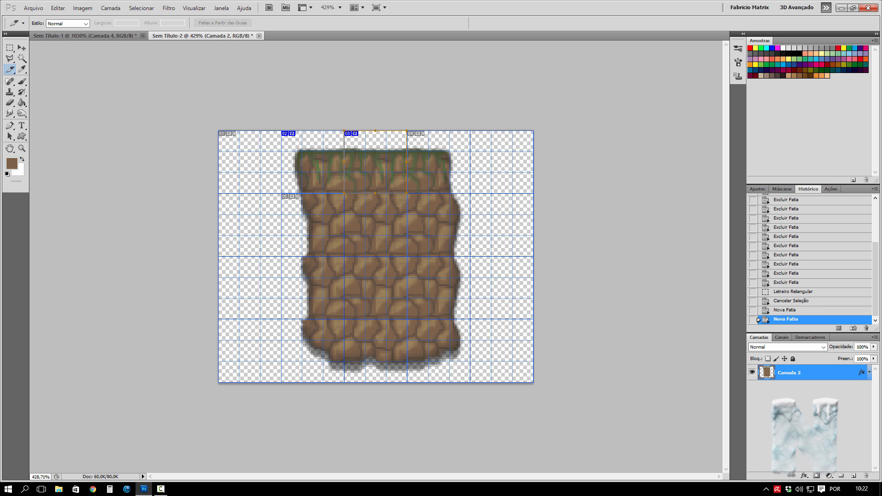
{"action": "left_click_drag", "start_coordinate": [407, 132], "coordinate": [469, 193]}
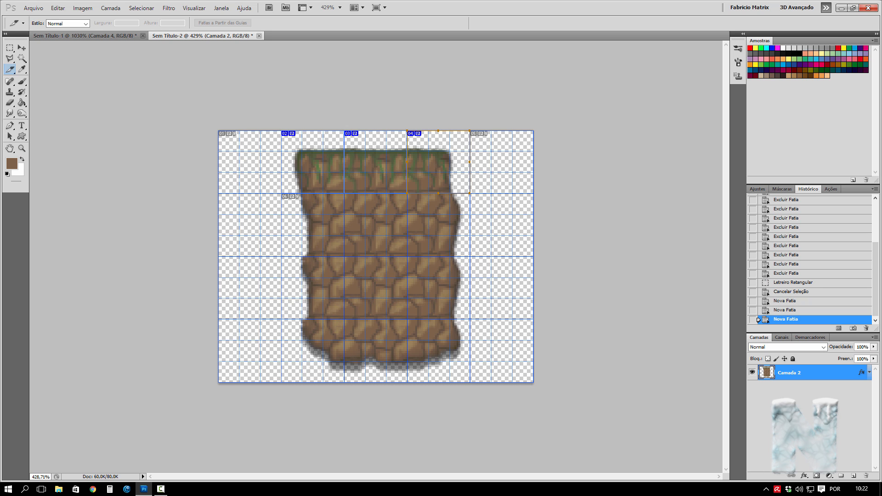
Step: Slice the platform's second and bottom stone rows into three grid-cell tiles each, leaving the third row unsliced
{"action": "left_click_drag", "start_coordinate": [407, 193], "coordinate": [469, 256]}
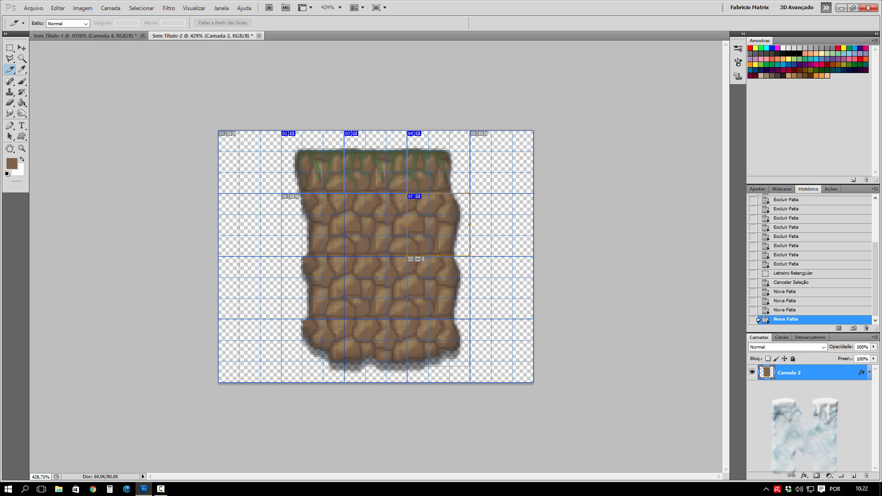
{"action": "left_click_drag", "start_coordinate": [406, 318], "coordinate": [469, 382]}
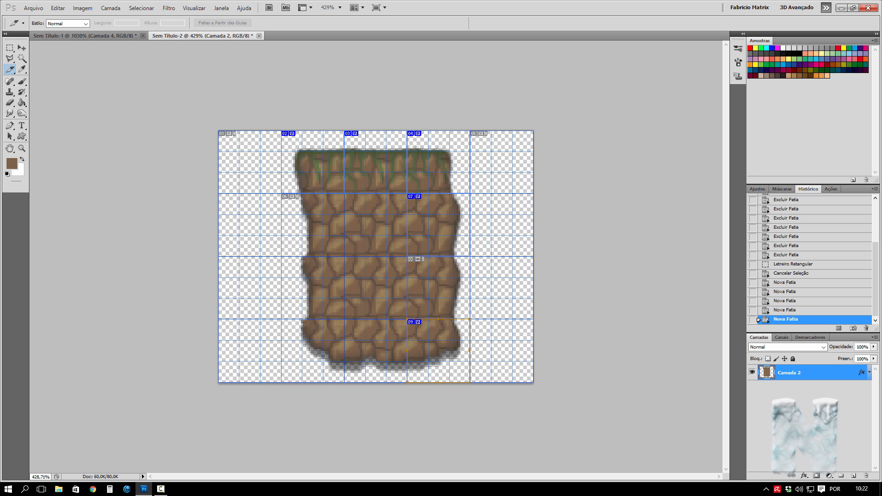
{"action": "left_click_drag", "start_coordinate": [344, 319], "coordinate": [406, 382]}
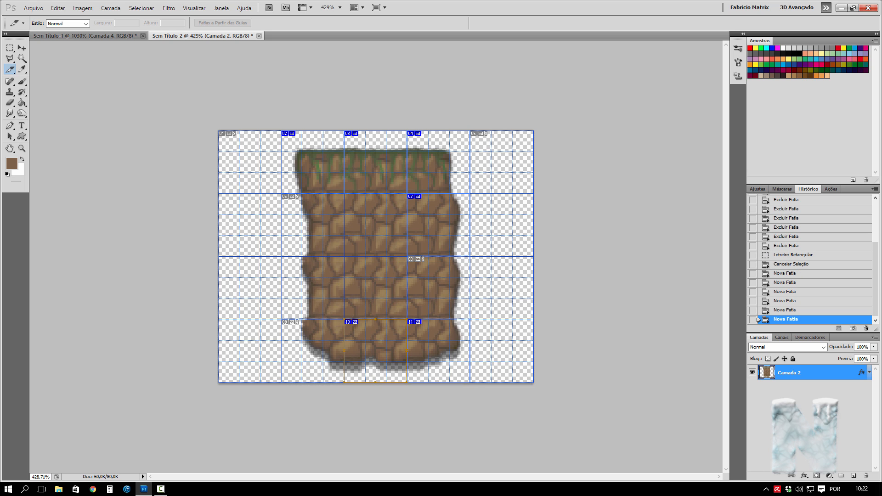
{"action": "left_click_drag", "start_coordinate": [281, 318], "coordinate": [344, 382]}
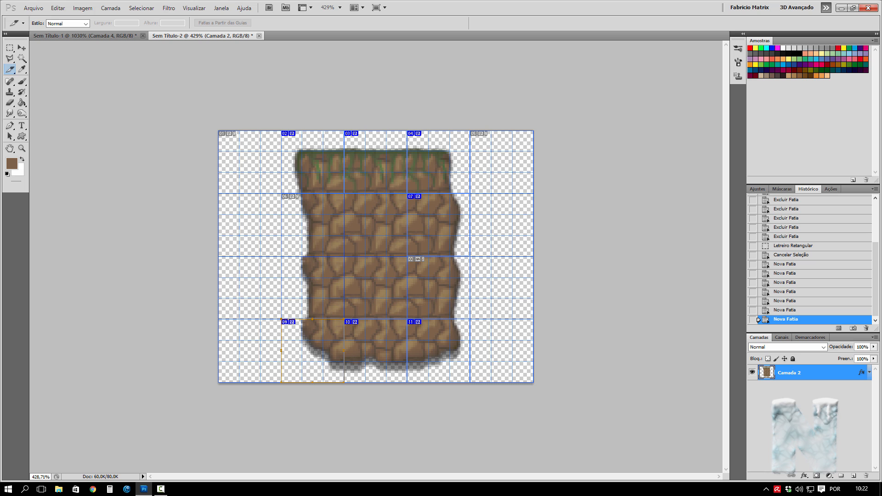
{"action": "left_click_drag", "start_coordinate": [351, 246], "coordinate": [344, 256]}
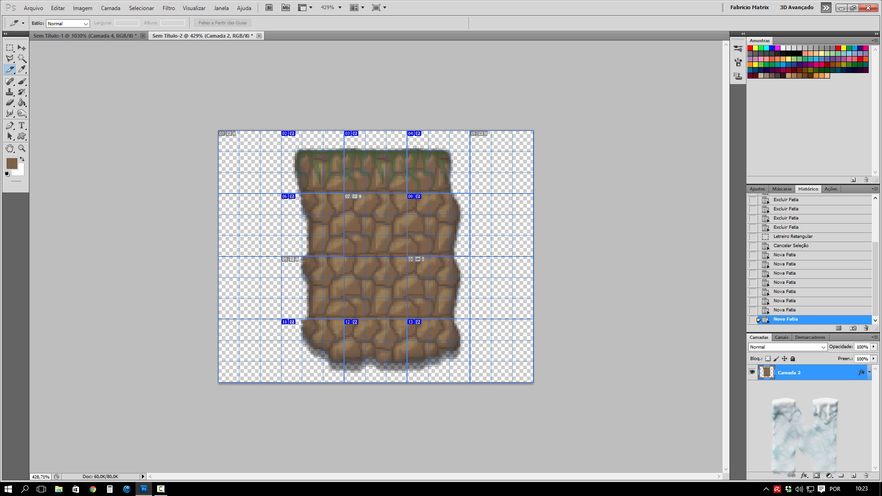
{"action": "left_click_drag", "start_coordinate": [344, 193], "coordinate": [407, 255]}
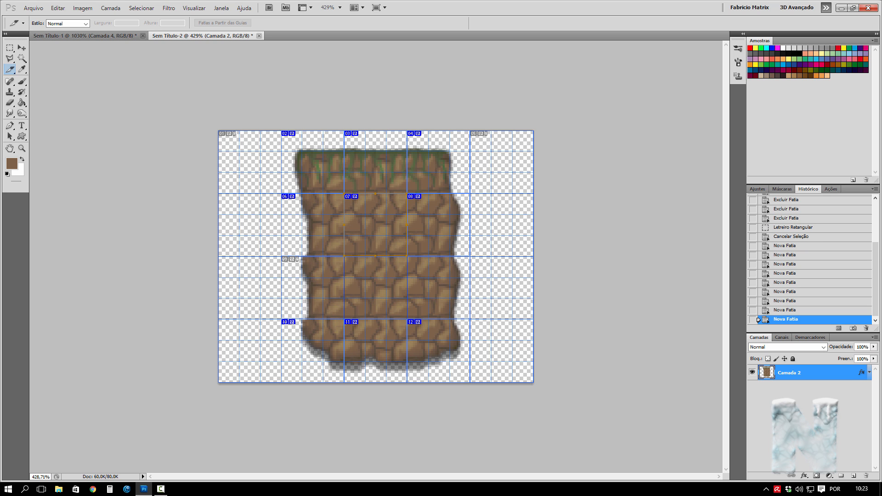
Step: Open the web export with the PNG-24 preset and select the nine tile slices in the preview
{"action": "left_click", "coordinate": [33, 8]}
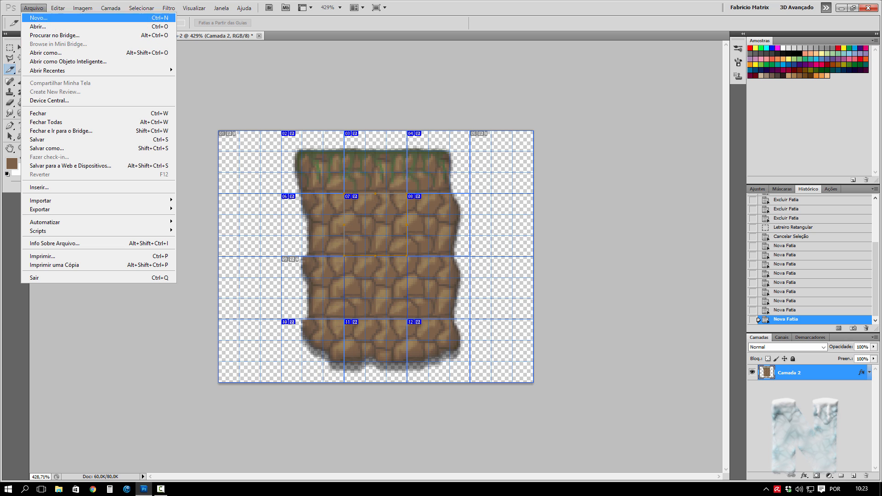
{"action": "left_click", "coordinate": [70, 166]}
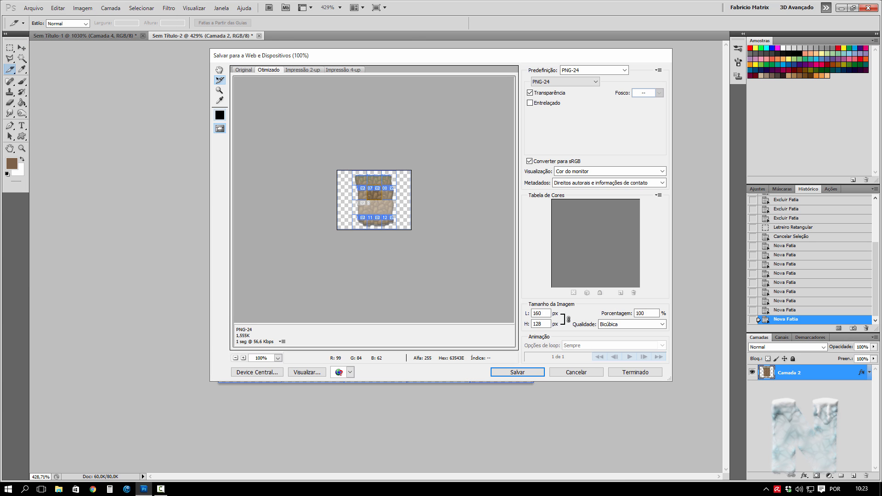
{"action": "scroll", "coordinate": [374, 188], "scroll_direction": "up", "scroll_amount": 4}
{"action": "left_click", "coordinate": [345, 158]}
{"action": "left_click", "coordinate": [374, 158], "text": "shift"}
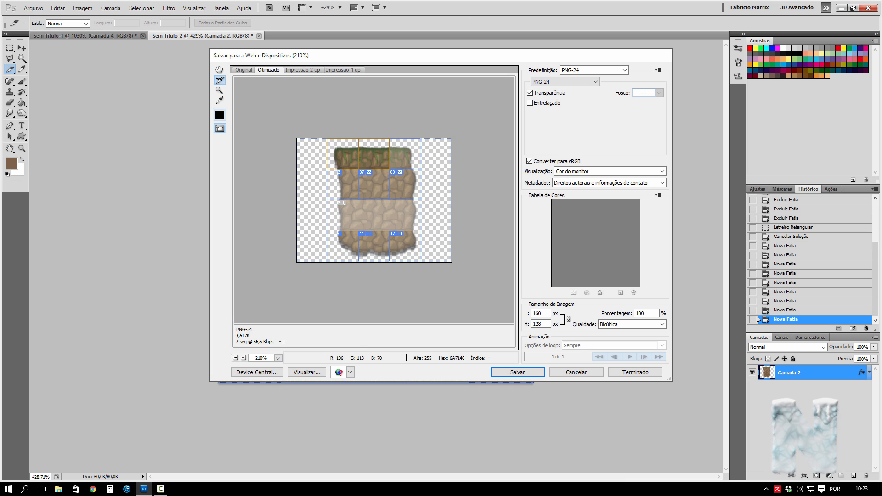
{"action": "left_click", "coordinate": [400, 158], "text": "shift"}
{"action": "left_click", "coordinate": [404, 186], "text": "shift"}
{"action": "left_click", "coordinate": [343, 186], "text": "shift"}
{"action": "left_click", "coordinate": [373, 186], "text": "shift"}
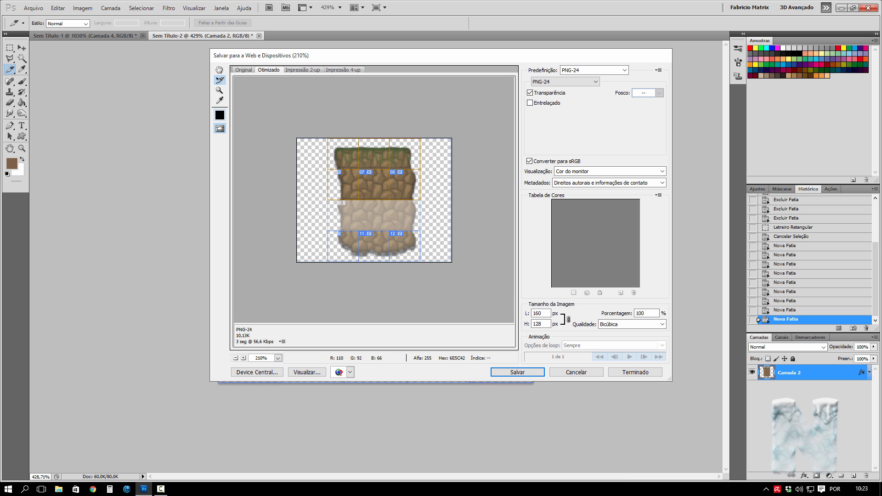
{"action": "left_click", "coordinate": [342, 246], "text": "shift"}
{"action": "left_click", "coordinate": [374, 246], "text": "shift"}
{"action": "left_click", "coordinate": [404, 246], "text": "shift"}
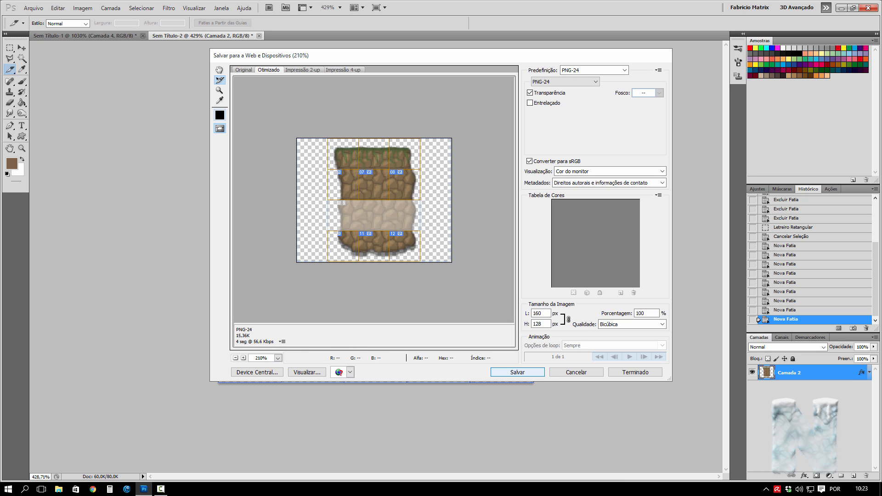
Step: Save the optimized images as cave.png in the Forest day folder, exporting only the selected slices
{"action": "left_click", "coordinate": [517, 372]}
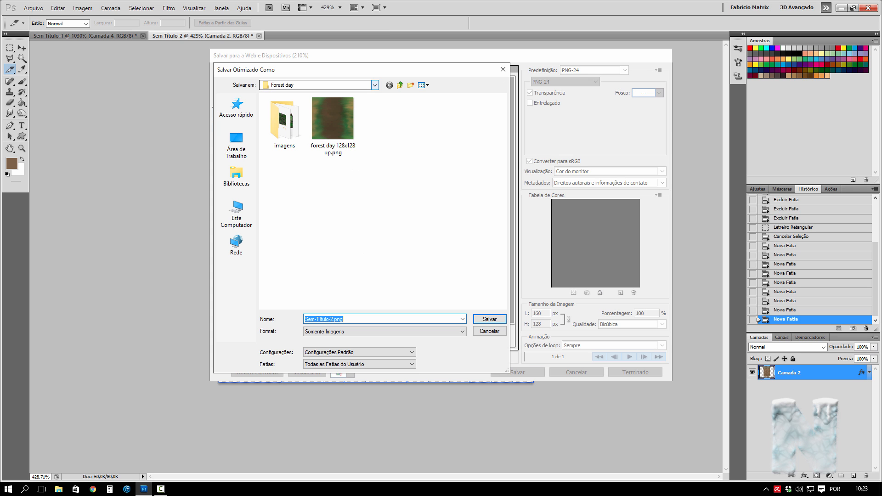
{"action": "left_click", "coordinate": [343, 318]}
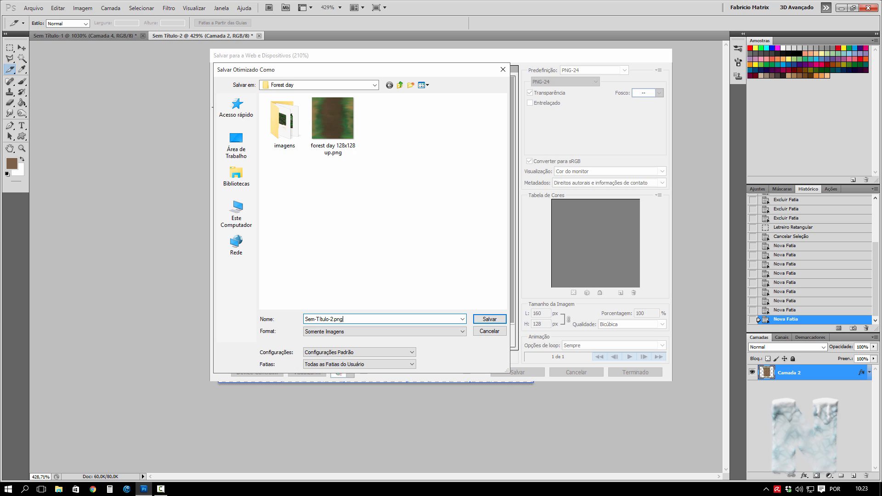
{"action": "key", "text": "shift+Home"}
{"action": "type", "text": "cave"}
{"action": "key", "text": "Tab"}
{"action": "key", "text": "Tab"}
{"action": "key", "text": "Tab"}
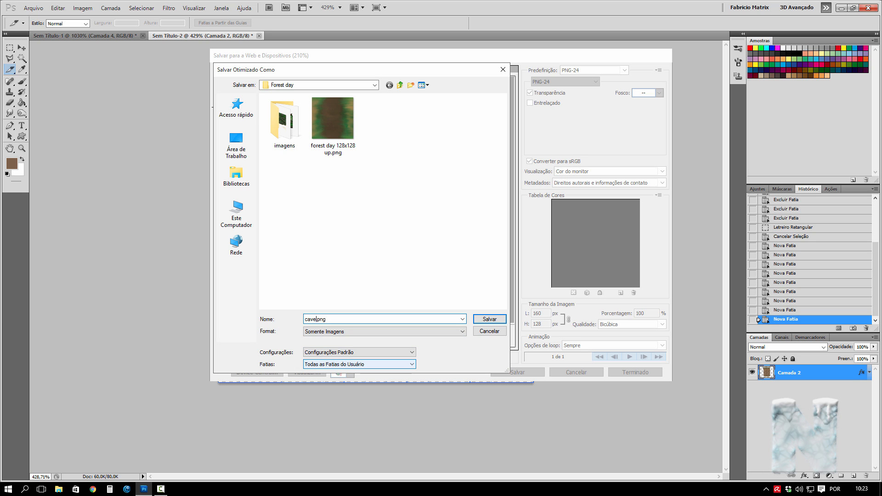
{"action": "key", "text": "alt+Down"}
{"action": "key", "text": "Return"}
{"action": "key", "text": "Tab"}
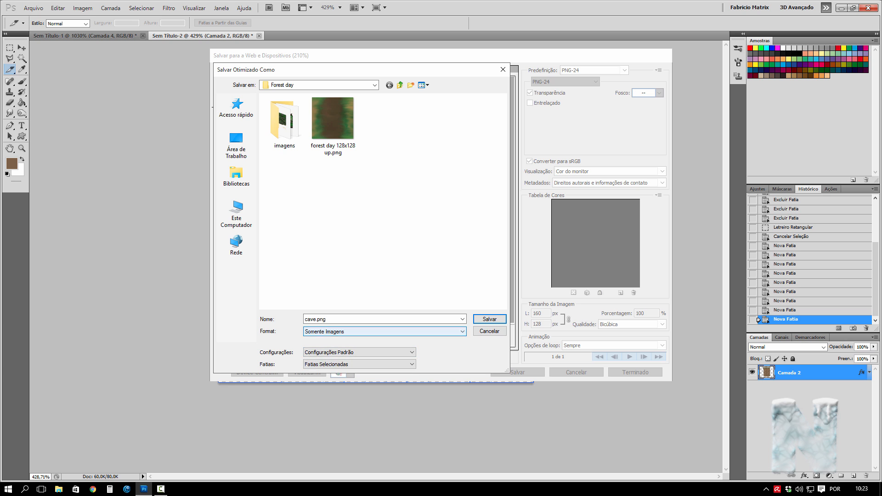
{"action": "key", "text": "Tab"}
{"action": "key", "text": "Return"}
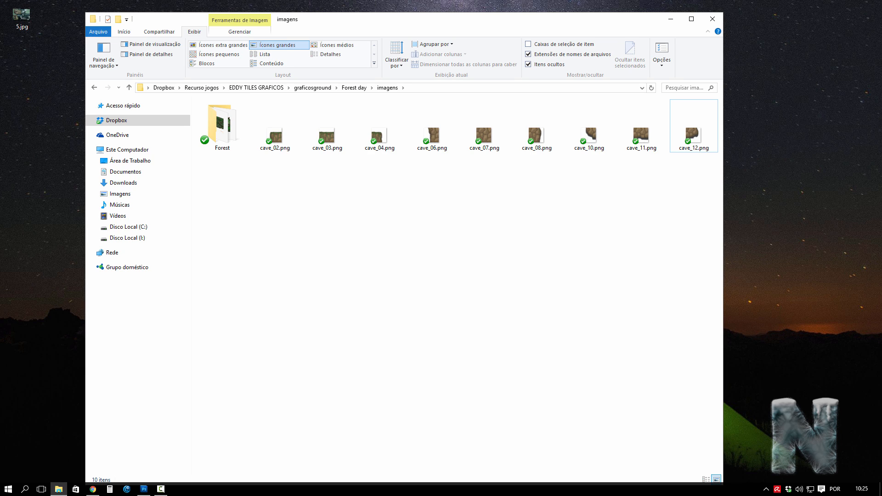
Step: Select the nine exported cave images in File Explorer, then switch to Construct 2 and show the layout grid
{"action": "left_click_drag", "start_coordinate": [263, 201], "coordinate": [689, 122]}
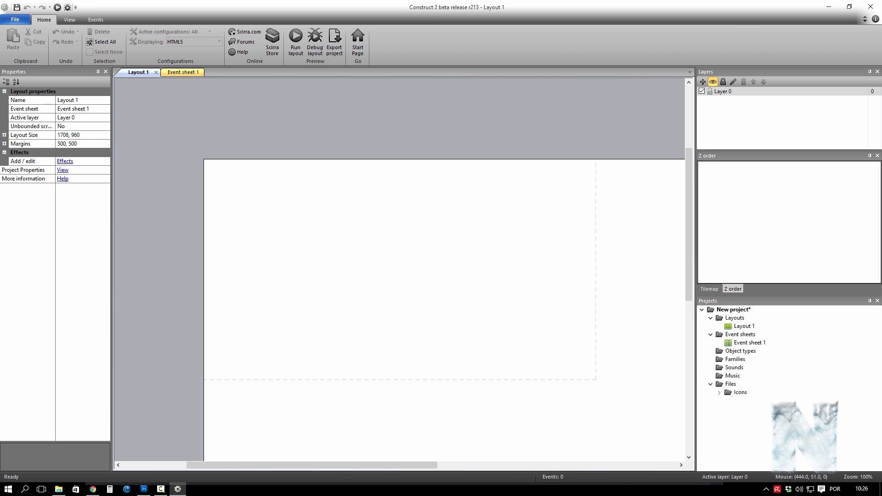
{"action": "left_click", "coordinate": [70, 19]}
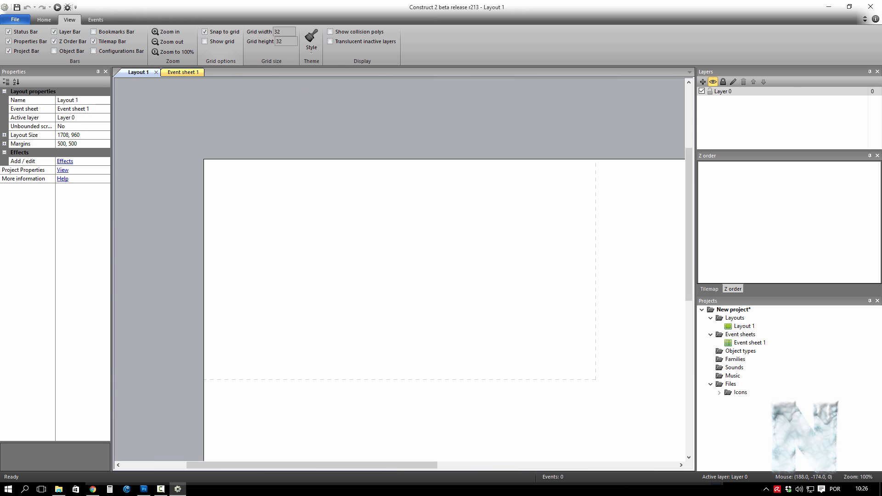
{"action": "left_click", "coordinate": [205, 42]}
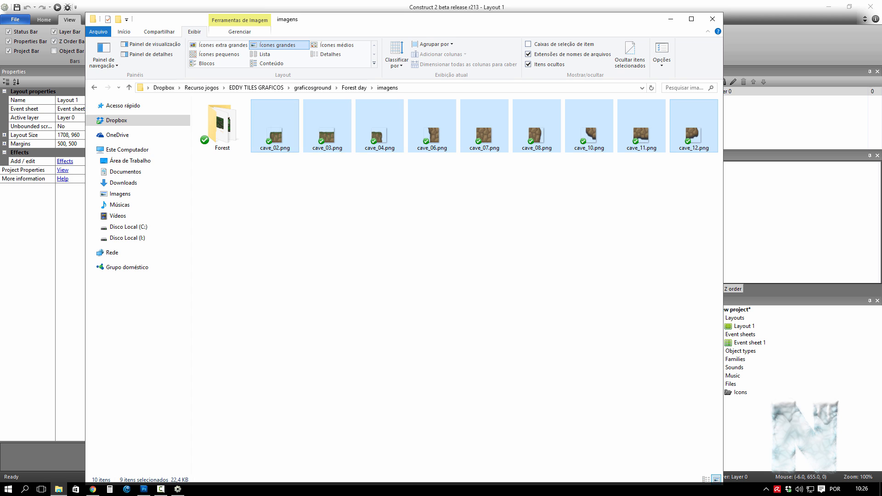
Step: Import the nine cave images into Layout 1 as one sprite, close the folder window, and reposition the sprite on the grid
{"action": "left_click_drag", "start_coordinate": [331, 20], "coordinate": [619, 43]}
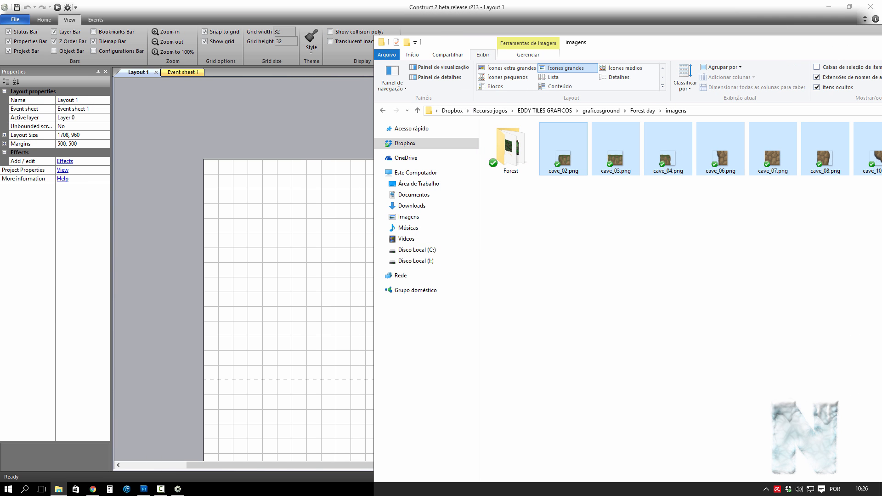
{"action": "left_click_drag", "start_coordinate": [564, 158], "coordinate": [262, 233]}
{"action": "left_click_drag", "start_coordinate": [698, 42], "coordinate": [499, 60]}
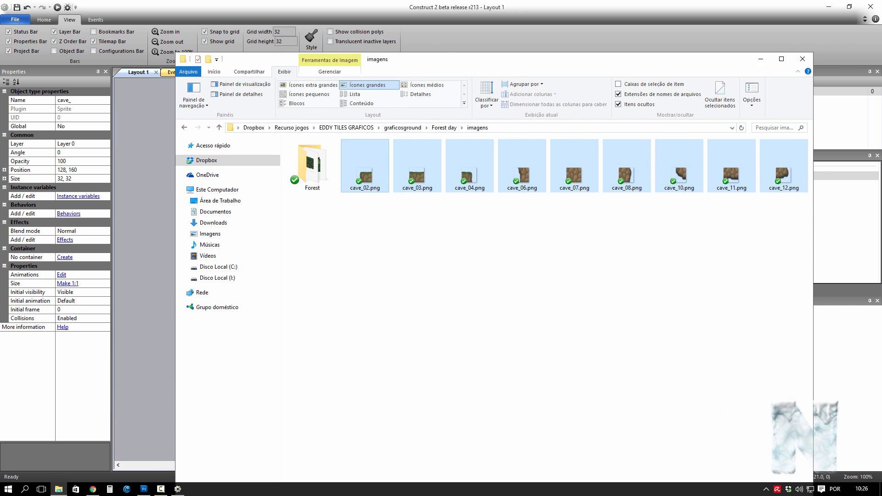
{"action": "left_click", "coordinate": [803, 59]}
{"action": "scroll", "coordinate": [265, 270], "scroll_direction": "up", "scroll_amount": 5}
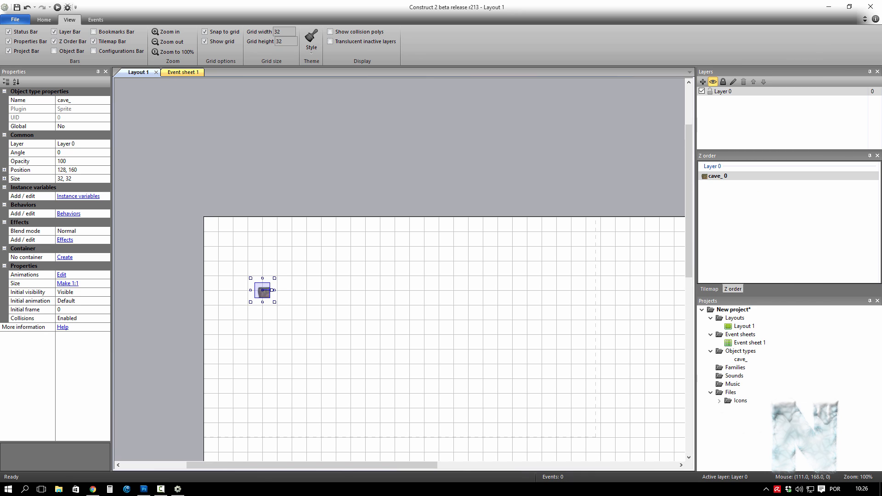
{"action": "scroll", "coordinate": [264, 271], "scroll_direction": "down", "scroll_amount": 2}
{"action": "left_click_drag", "start_coordinate": [265, 271], "coordinate": [312, 228]}
Step: Set the cave sprite's origin to 0, 0 in frame 0 and check the origin in frames 1 to 8
{"action": "double_click", "coordinate": [306, 224]}
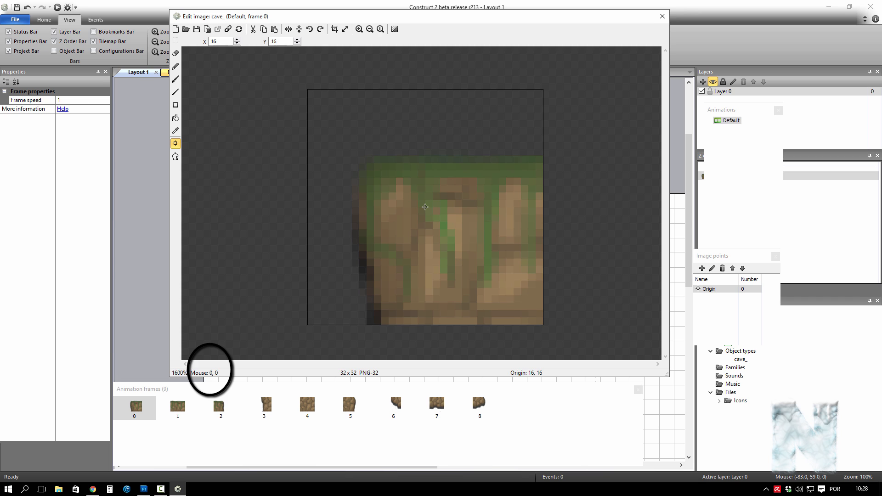
{"action": "left_click", "coordinate": [308, 91]}
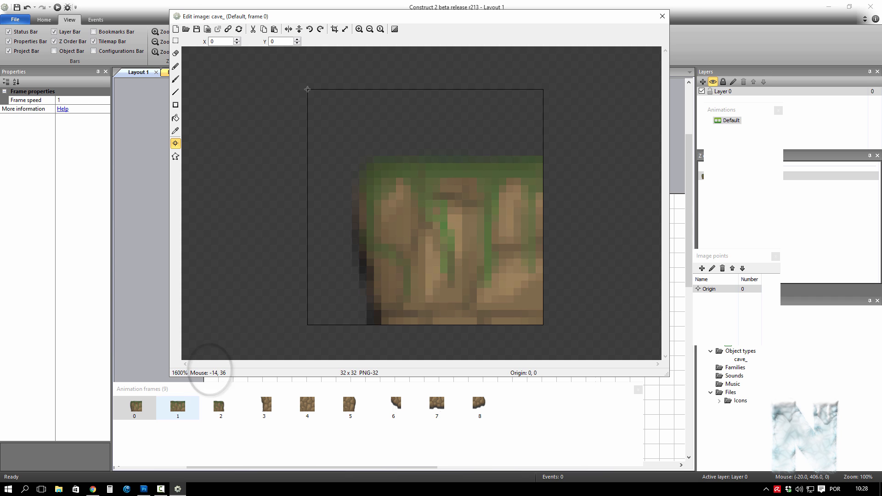
{"action": "left_click", "coordinate": [178, 407]}
{"action": "left_click", "coordinate": [221, 406]}
{"action": "left_click", "coordinate": [264, 406]}
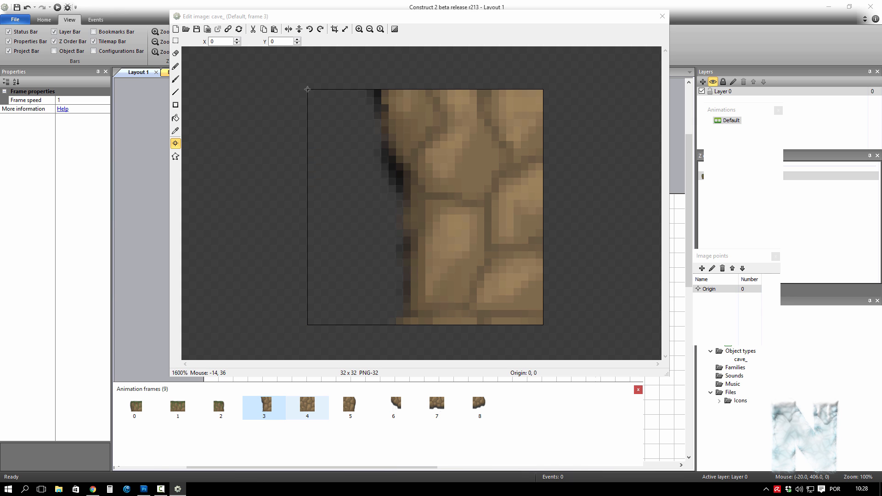
{"action": "left_click", "coordinate": [307, 406]}
{"action": "left_click", "coordinate": [350, 407]}
{"action": "left_click", "coordinate": [394, 407]}
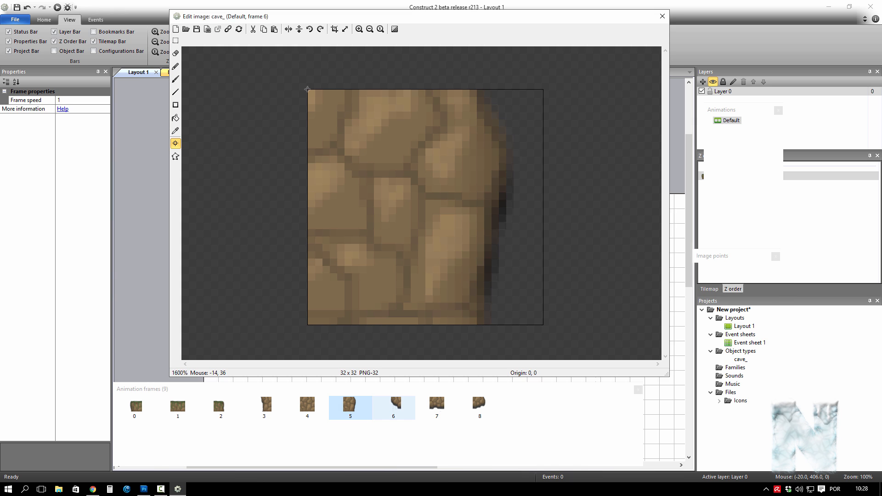
{"action": "left_click", "coordinate": [437, 407]}
{"action": "left_click", "coordinate": [479, 406]}
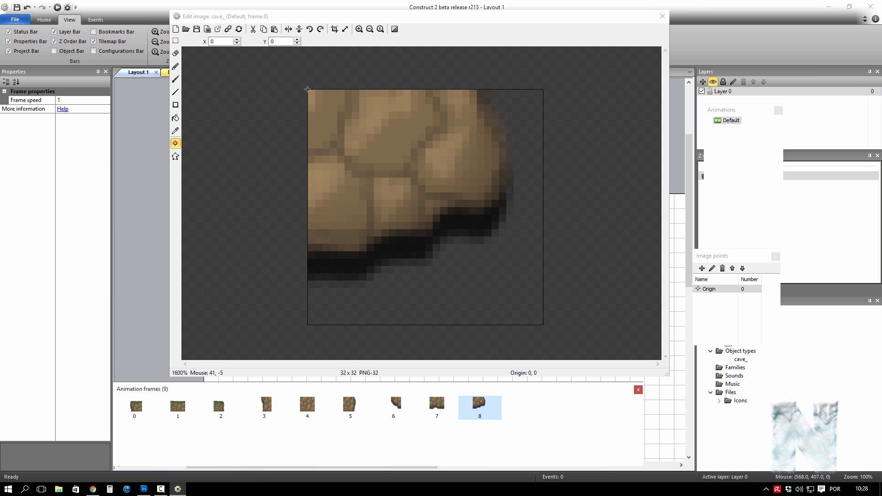
{"action": "left_click", "coordinate": [662, 16]}
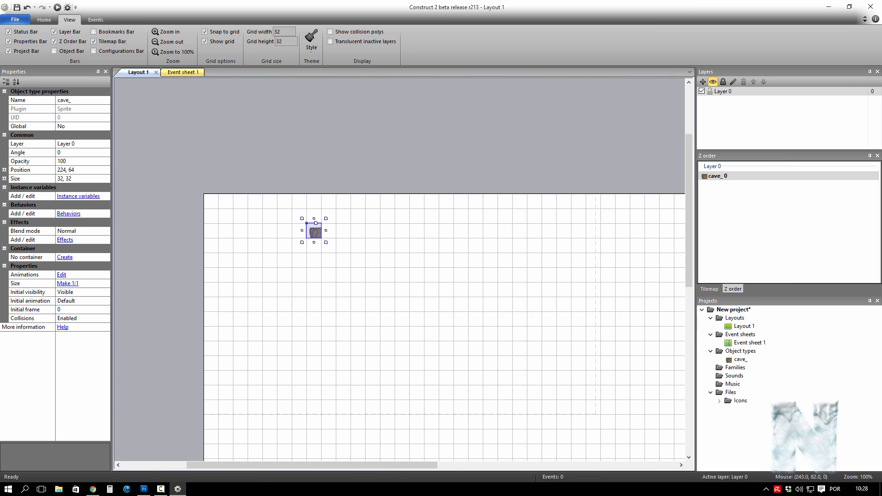
Step: Move the cave sprite to position 96, 32 and place a copy of it directly beside it at 128, 32
{"action": "left_click_drag", "start_coordinate": [315, 232], "coordinate": [256, 217]}
{"action": "scroll", "coordinate": [316, 244], "scroll_direction": "up", "scroll_amount": 5}
{"action": "scroll", "coordinate": [318, 248], "scroll_direction": "up", "scroll_amount": 2}
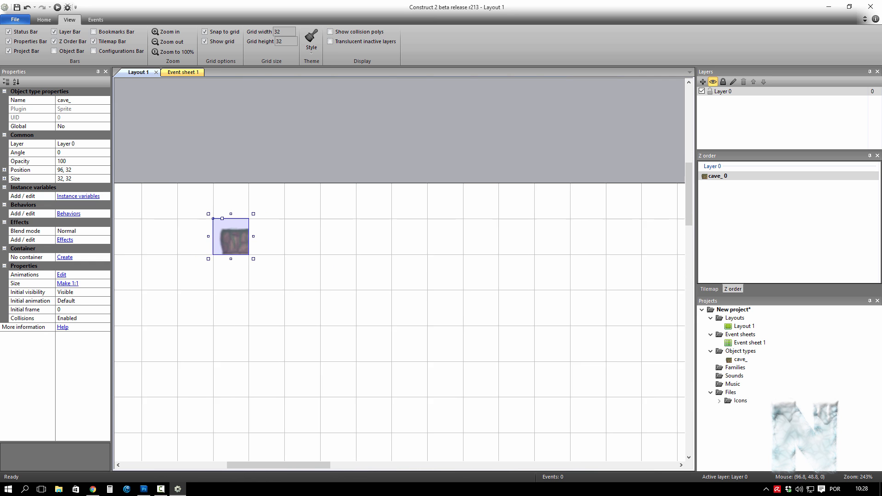
{"action": "left_click_drag", "start_coordinate": [267, 218], "coordinate": [304, 218]}
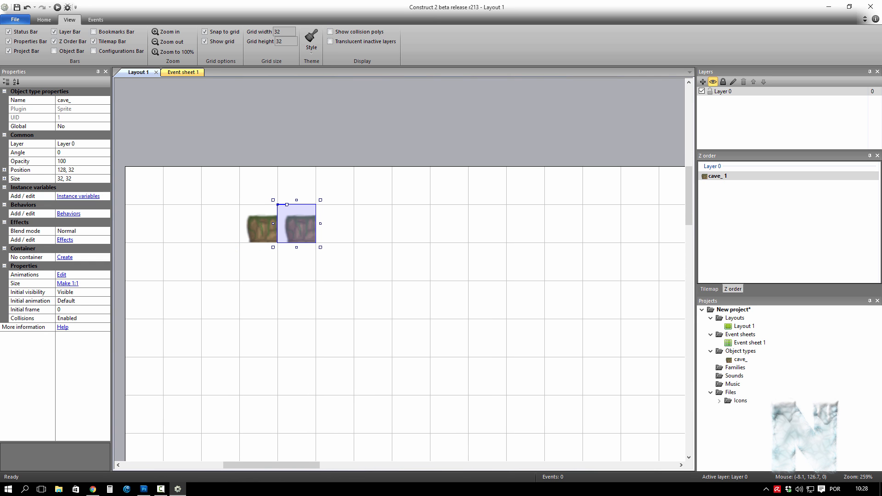
Step: Set the second cave tile's initial frame to 1 and place copies of it along the top row up to 288, 32
{"action": "left_click", "coordinate": [28, 309]}
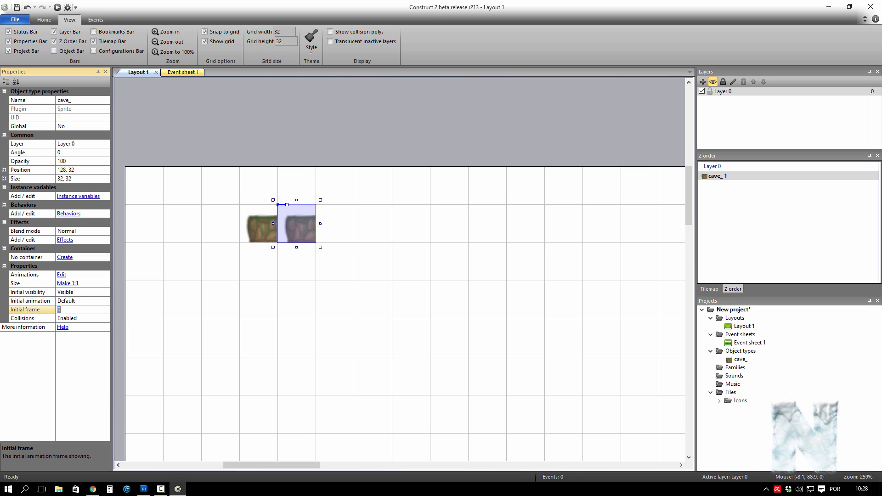
{"action": "type", "text": "1"}
{"action": "key", "text": "Return"}
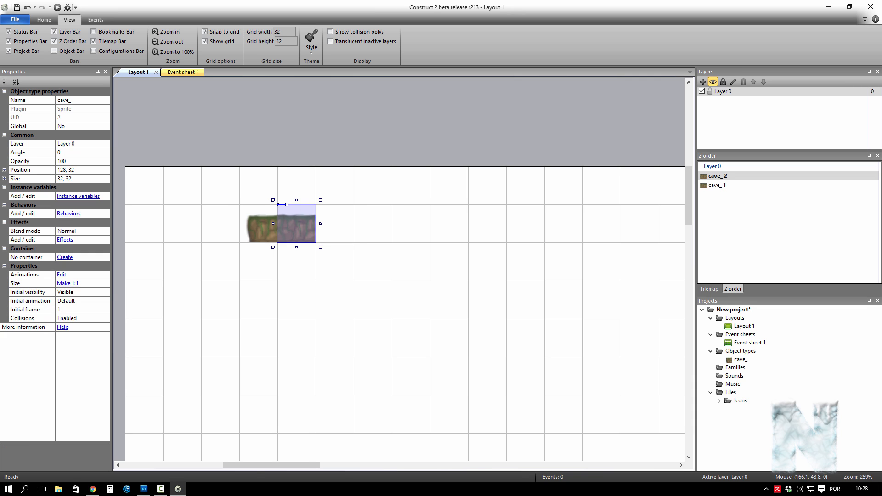
{"action": "left_click_drag", "start_coordinate": [323, 225], "coordinate": [465, 230]}
Step: Set the initial frame of the tile at 288, 32 to 2 to close the top row's right end
{"action": "left_click", "coordinate": [74, 309]}
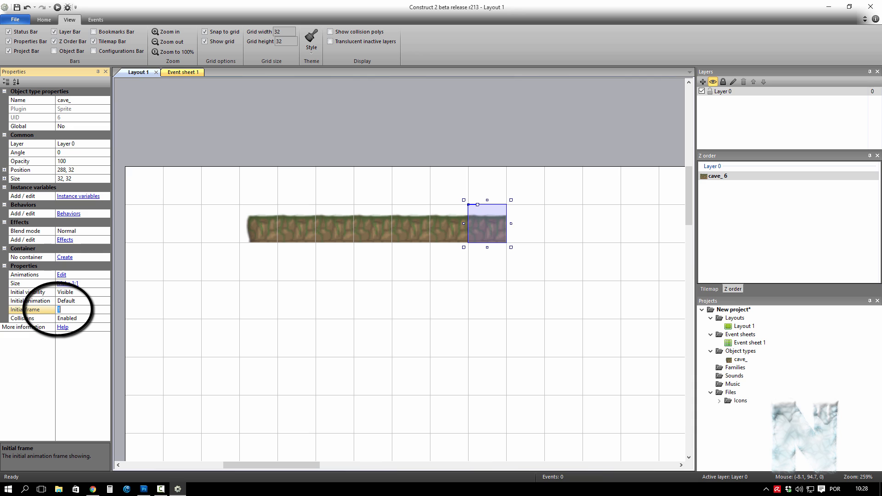
{"action": "type", "text": "2"}
{"action": "key", "text": "Return"}
Step: Place a copy of the top row's end tile directly below it at 288, 64 and set its initial frame to 3
{"action": "left_click_drag", "start_coordinate": [486, 224], "coordinate": [486, 261]}
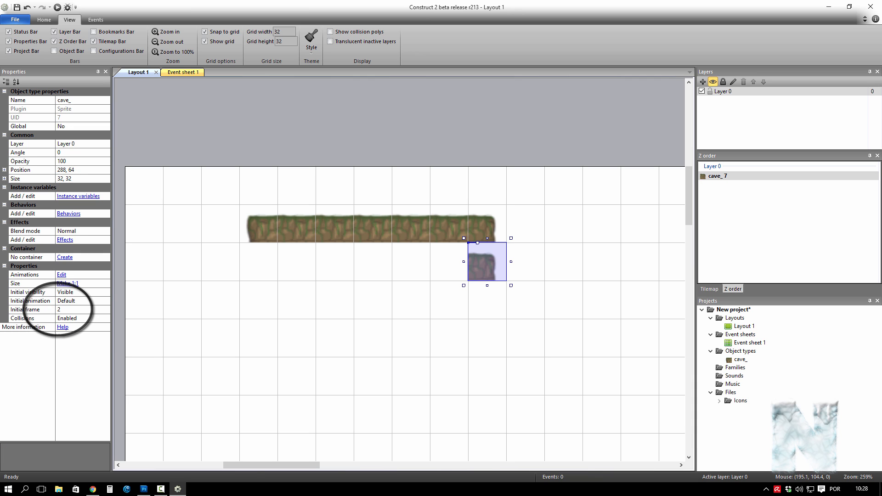
{"action": "left_click", "coordinate": [74, 309]}
{"action": "type", "text": "3"}
{"action": "key", "text": "Return"}
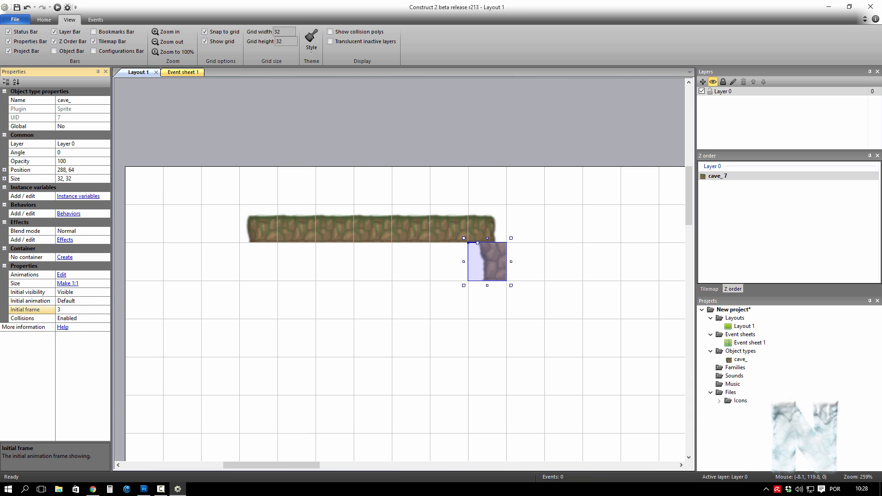
Step: Place frame 3 tiles down the platform's left edge and use initial frame 4 for the copies filling the inside
{"action": "left_click_drag", "start_coordinate": [481, 257], "coordinate": [252, 333]}
{"action": "left_click_drag", "start_coordinate": [251, 334], "coordinate": [449, 261]}
{"action": "left_click", "coordinate": [73, 309]}
{"action": "type", "text": "4"}
{"action": "key", "text": "Return"}
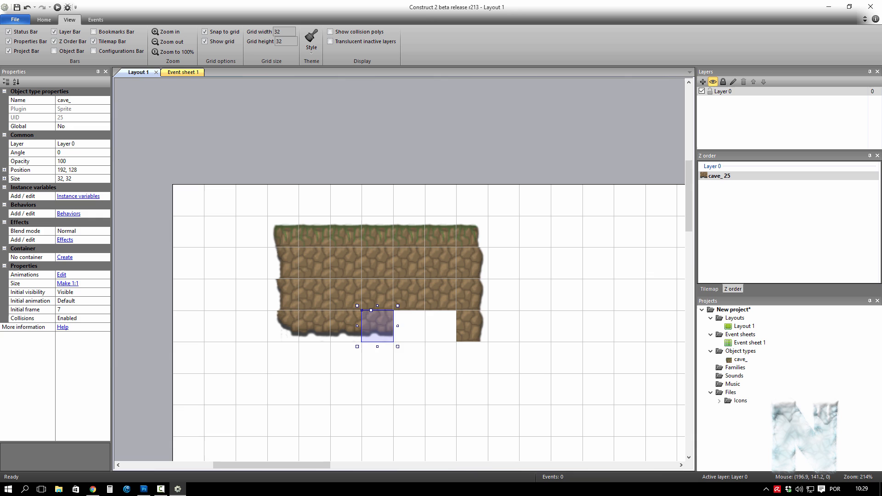
Step: Fill the bottom row's gap with copies of the frame 7 tile and set the bottom-right corner tile's initial frame to 8
{"action": "left_click_drag", "start_coordinate": [366, 324], "coordinate": [430, 324]}
{"action": "left_click", "coordinate": [472, 325]}
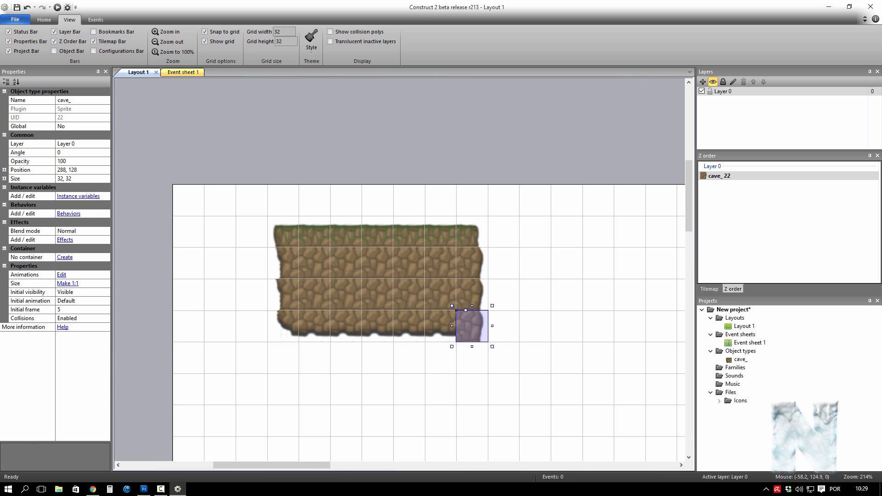
{"action": "left_click", "coordinate": [74, 310]}
{"action": "type", "text": "8"}
{"action": "key", "text": "Return"}
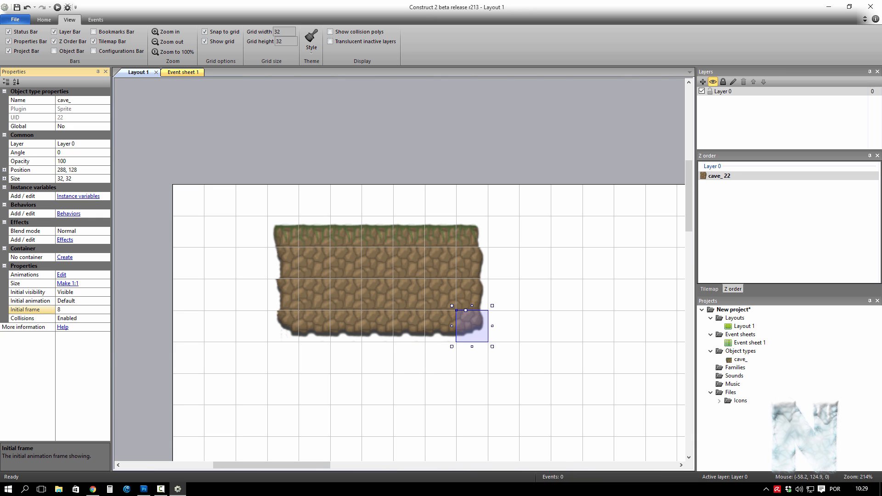
{"action": "left_click", "coordinate": [225, 258]}
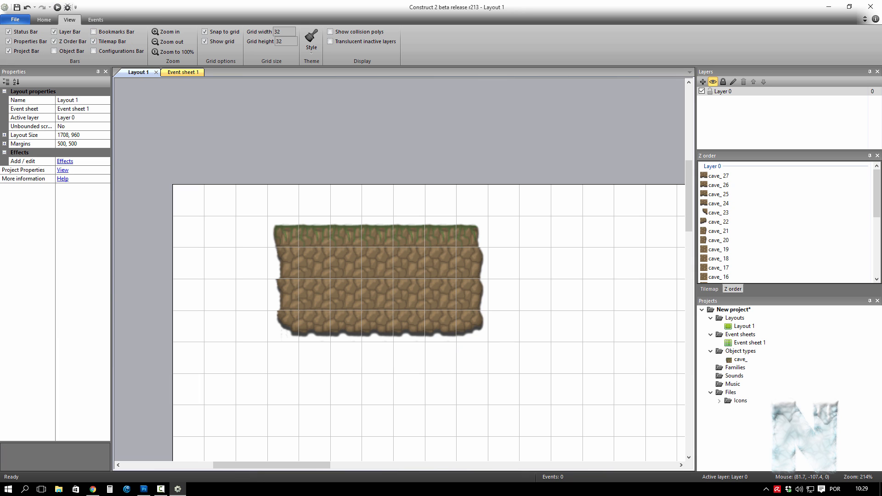
Step: Add a System "On start of layout" event to Event sheet 1
{"action": "left_click", "coordinate": [182, 72]}
{"action": "double_click", "coordinate": [207, 138]}
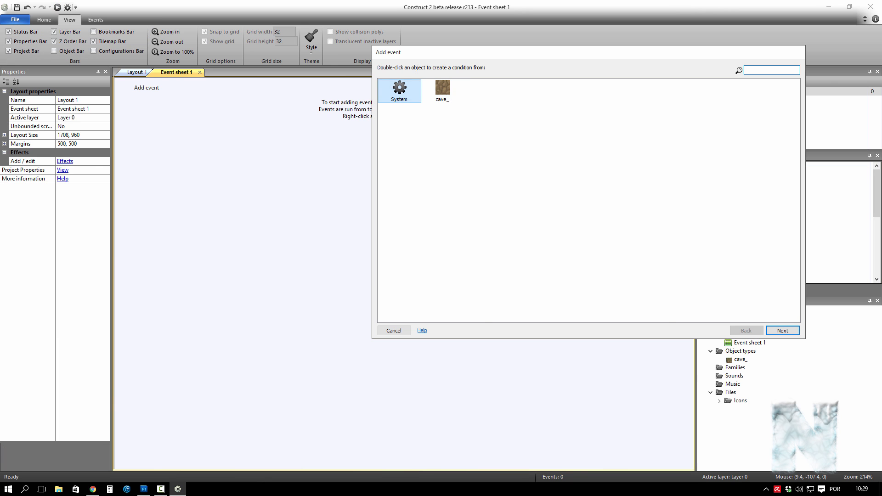
{"action": "double_click", "coordinate": [399, 90]}
{"action": "scroll", "coordinate": [588, 202], "scroll_direction": "down", "scroll_amount": 3}
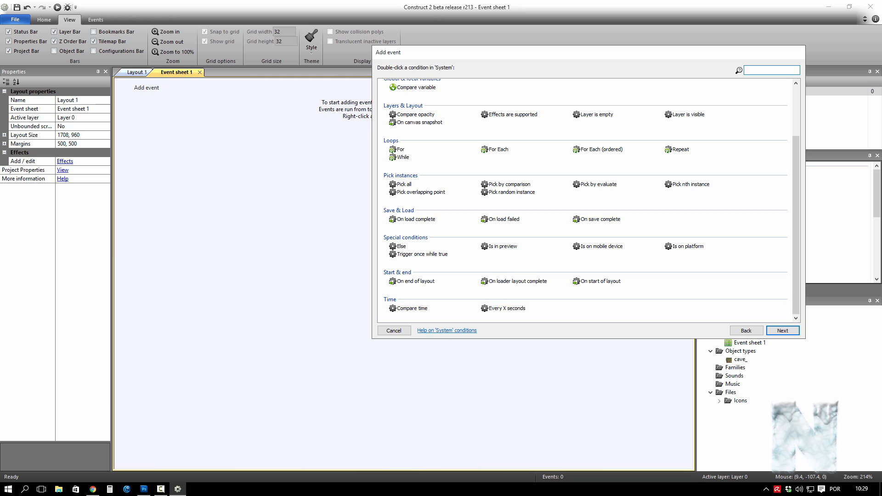
{"action": "double_click", "coordinate": [600, 281]}
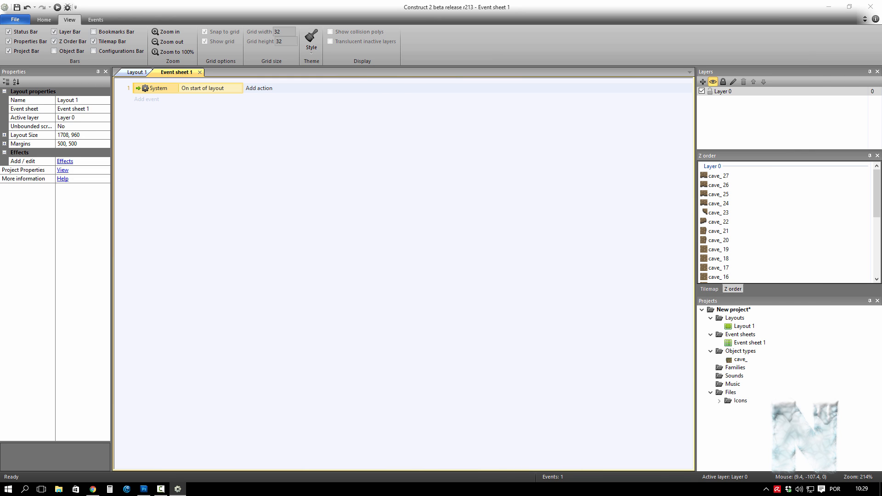
Step: Add the cave sprite's Stop animation action to the start of layout event
{"action": "left_click", "coordinate": [259, 88]}
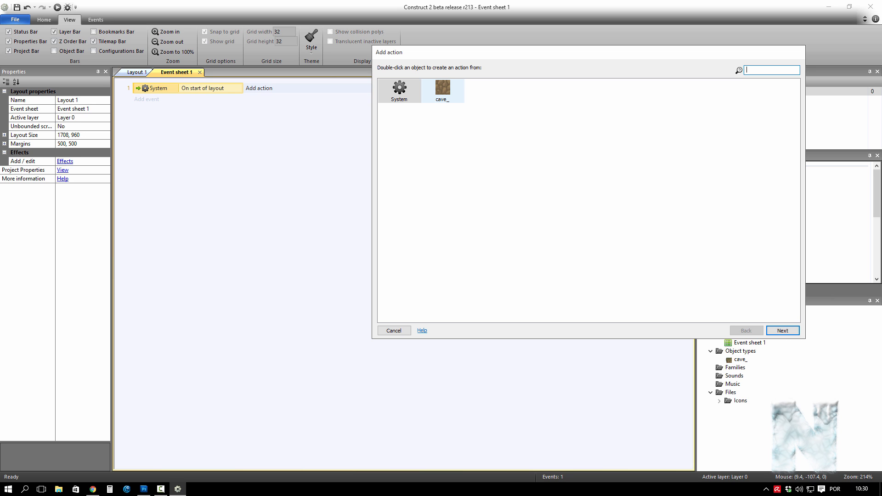
{"action": "double_click", "coordinate": [432, 91]}
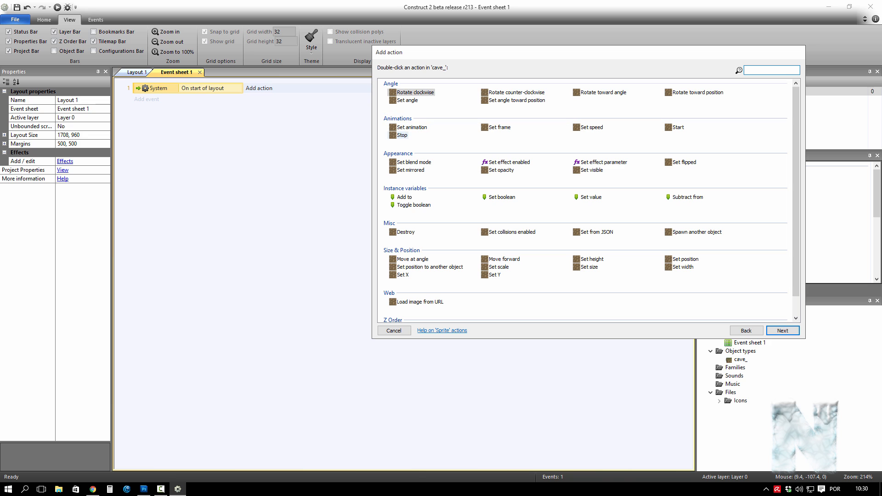
{"action": "left_click", "coordinate": [401, 135]}
{"action": "double_click", "coordinate": [402, 135]}
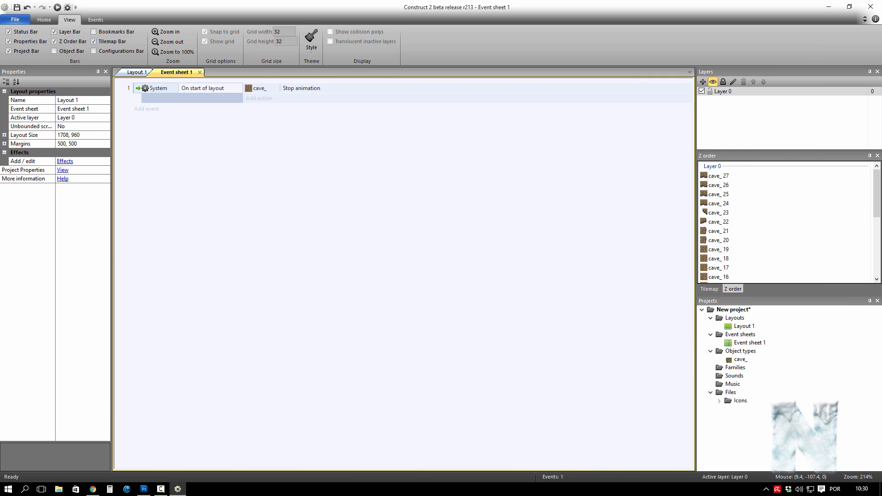
Step: Return to Layout 1 and run it in the browser to examine the assembled platform
{"action": "left_click", "coordinate": [137, 73]}
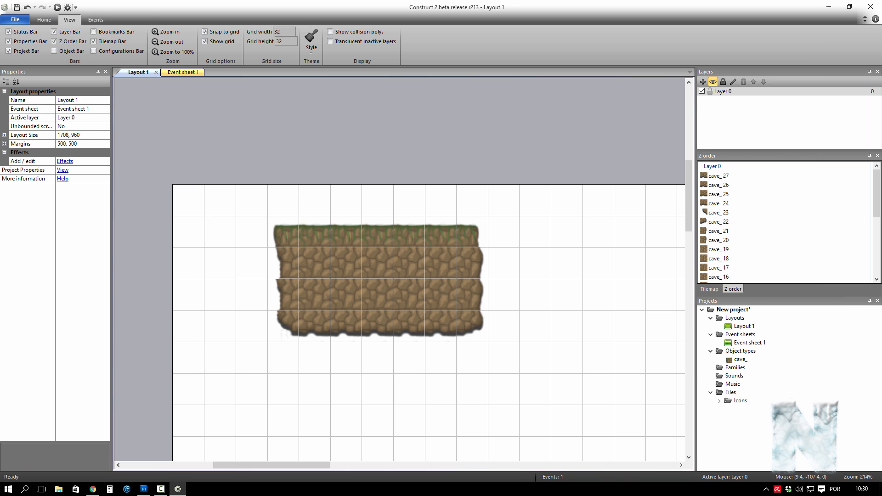
{"action": "left_click", "coordinate": [58, 8]}
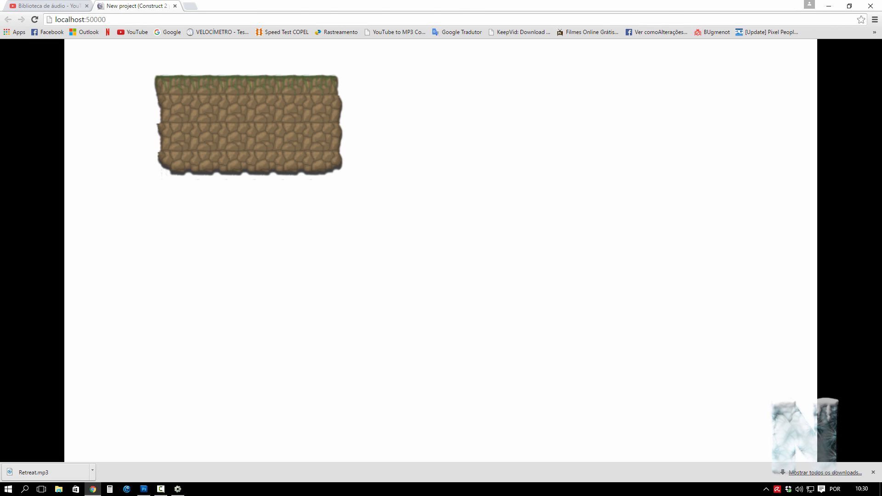